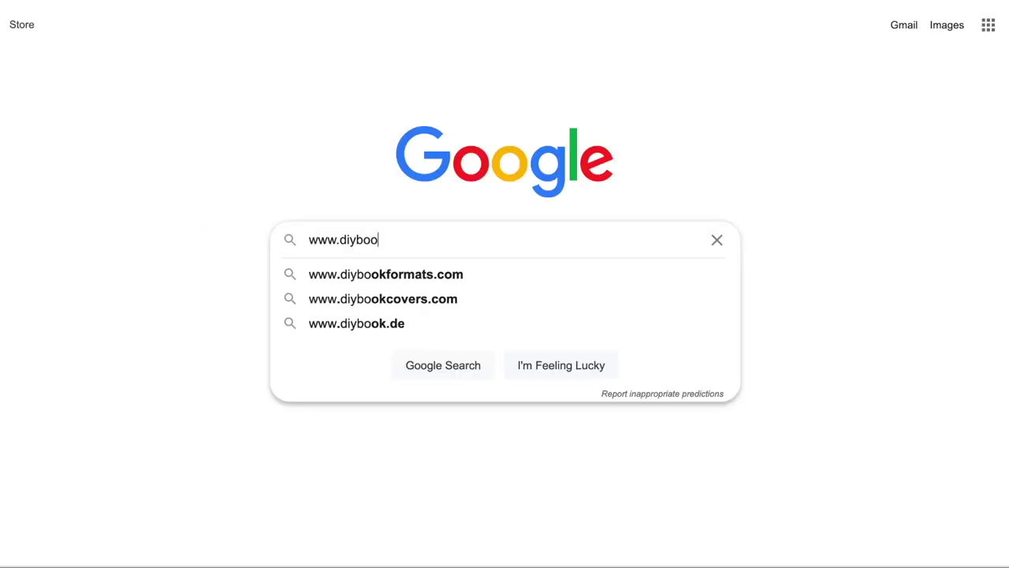
type("kformats.com")
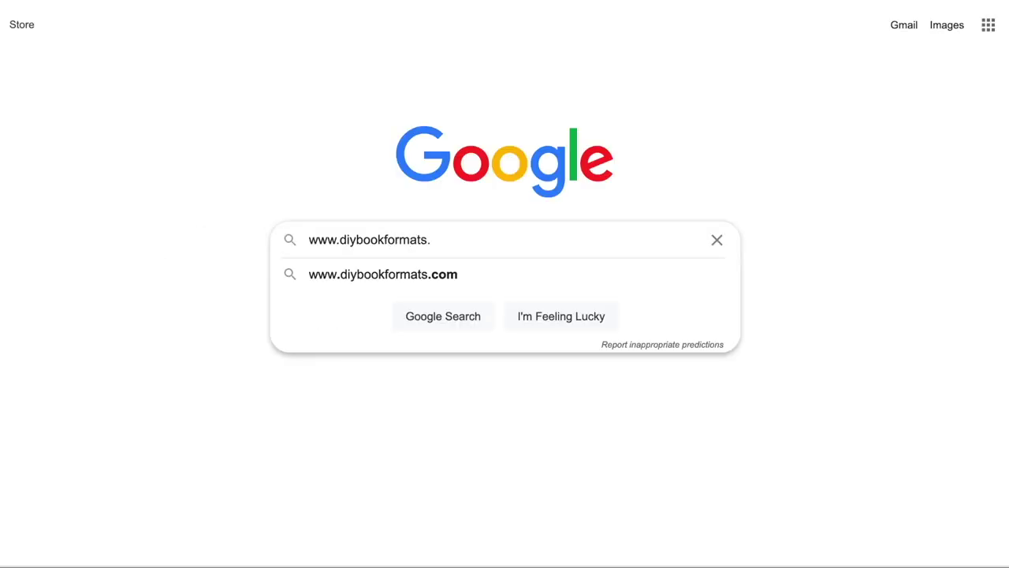
key("Return")
left_click(209, 171)
scroll(945, 36, "down", 10)
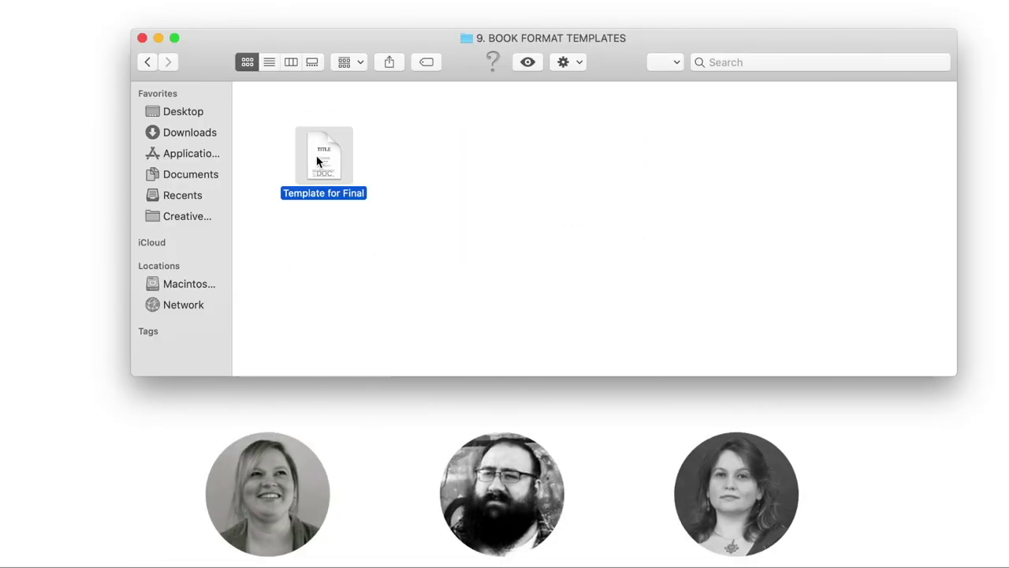
Open the Template for Final document from the 9. BOOK FORMAT TEMPLATES folder in Word and look through its pages
double_click(320, 162)
scroll(358, 192, "down", 10)
scroll(359, 191, "down", 15)
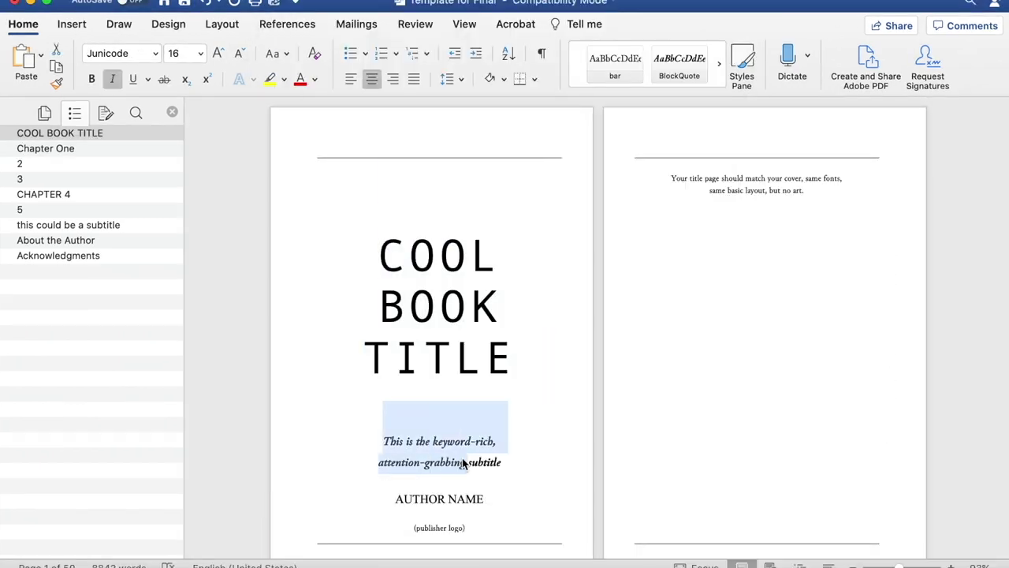
left_click(134, 64)
left_click(172, 101)
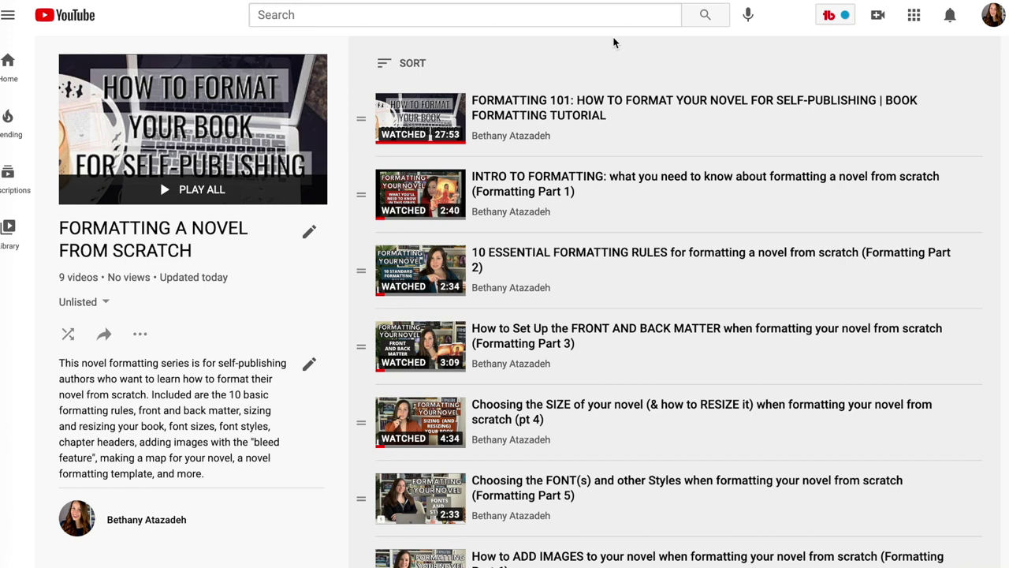
Look through the videos in the YouTube playlist FORMATTING A NOVEL FROM SCRATCH
scroll(683, 44, "down", 1)
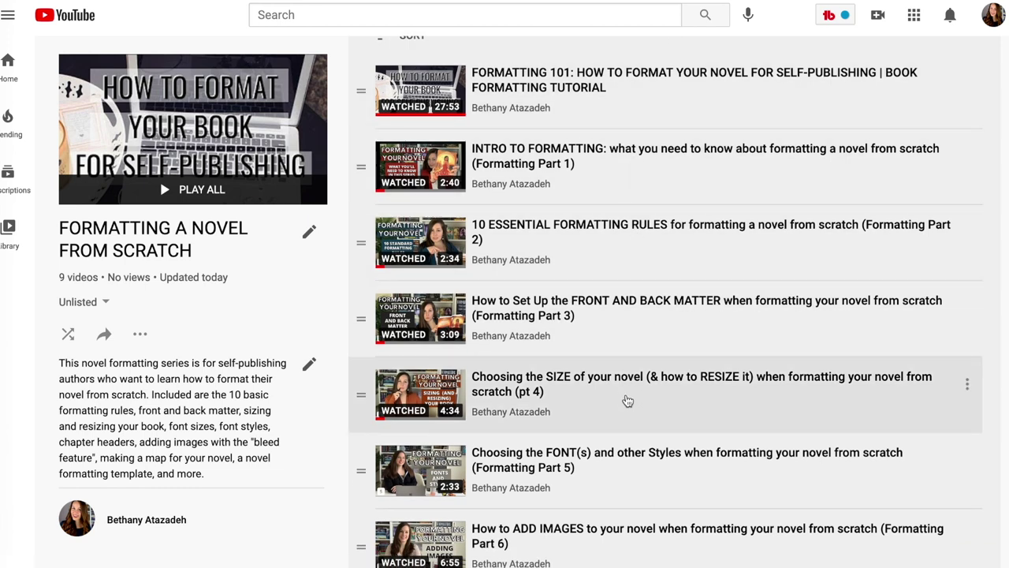
scroll(637, 558, "down", 2)
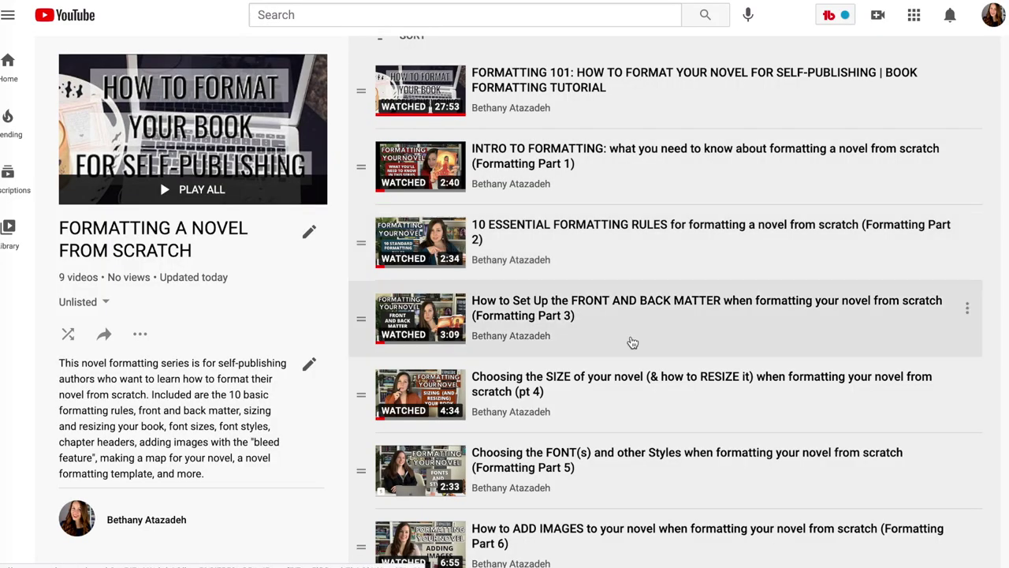
scroll(631, 520, "down", 1)
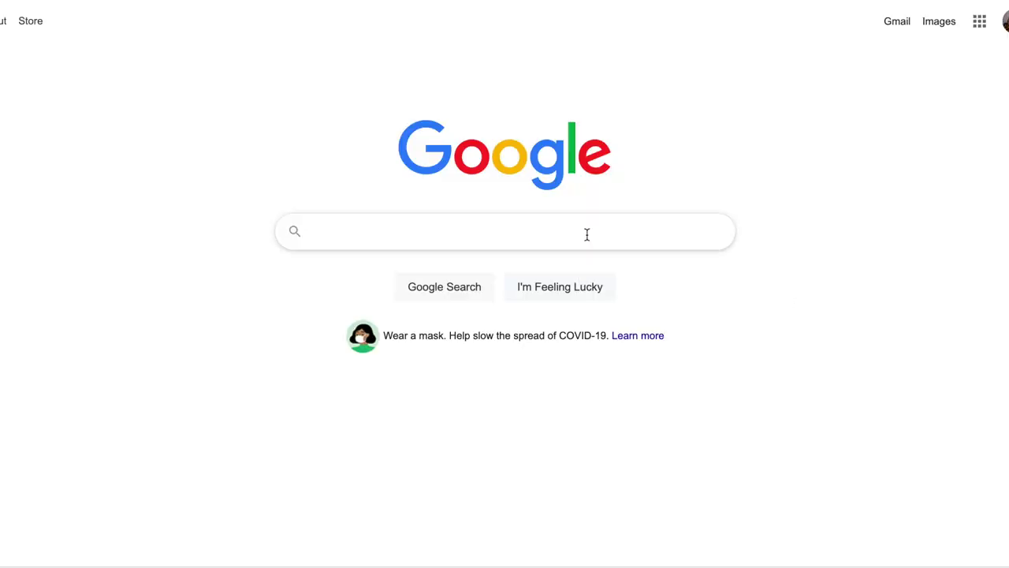
Search Google for canva and open the Canva website
left_click(587, 234)
type("canva")
key("Return")
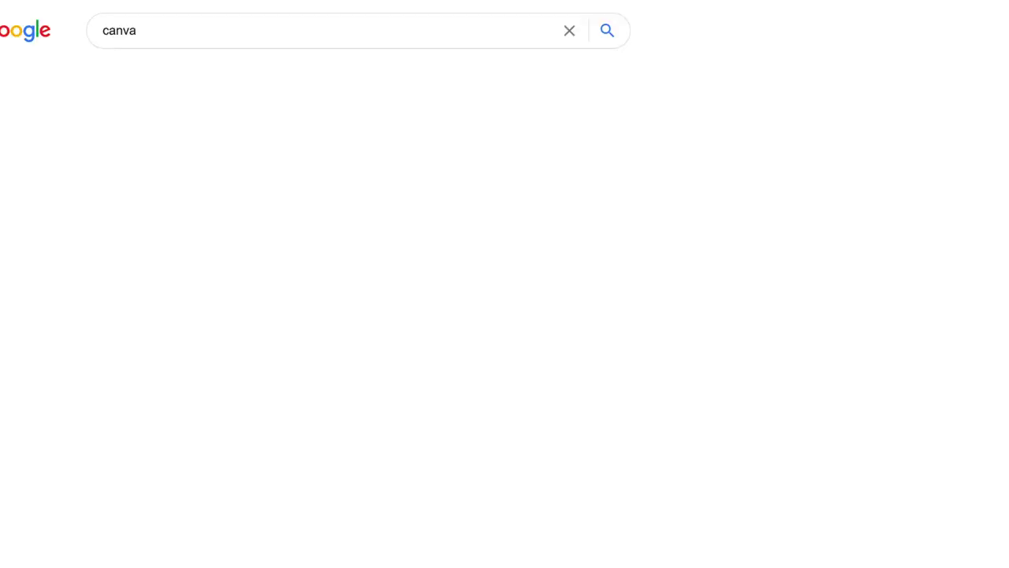
left_click(126, 162)
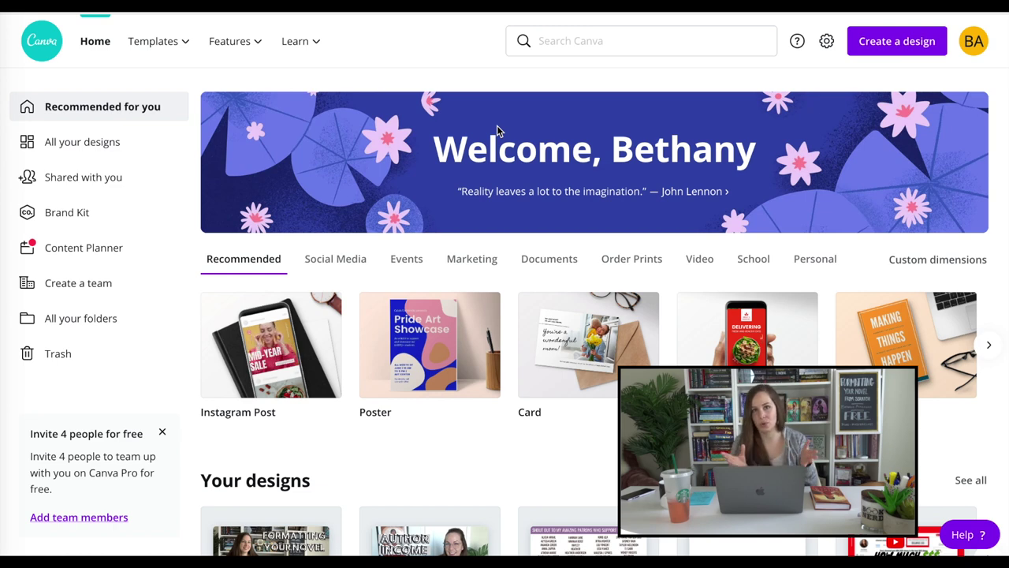
Browse the template gallery, including the design categories and the Instagram Post templates
mouse_move(154, 41)
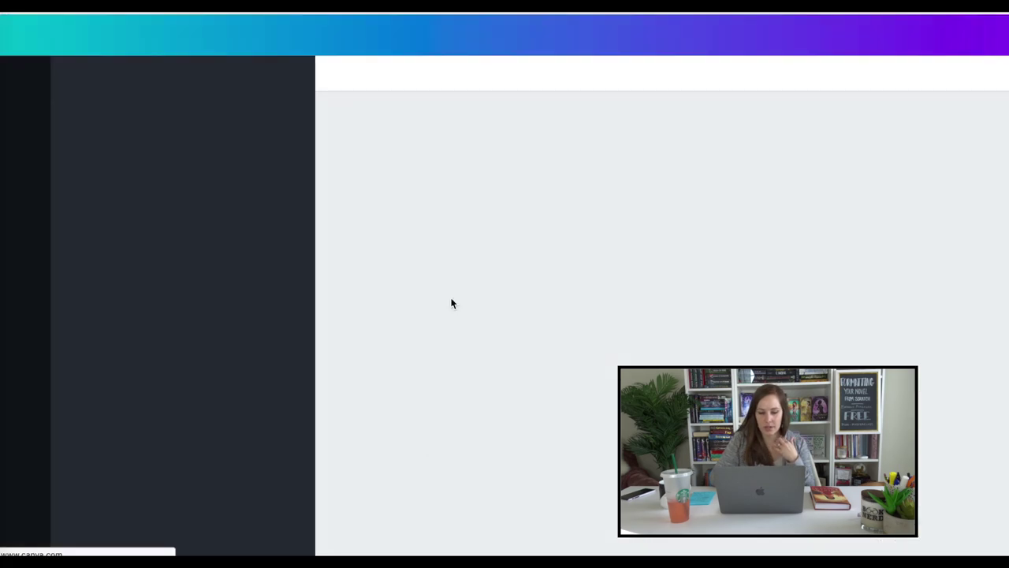
scroll(428, 208, "down", 3)
scroll(428, 209, "down", 2)
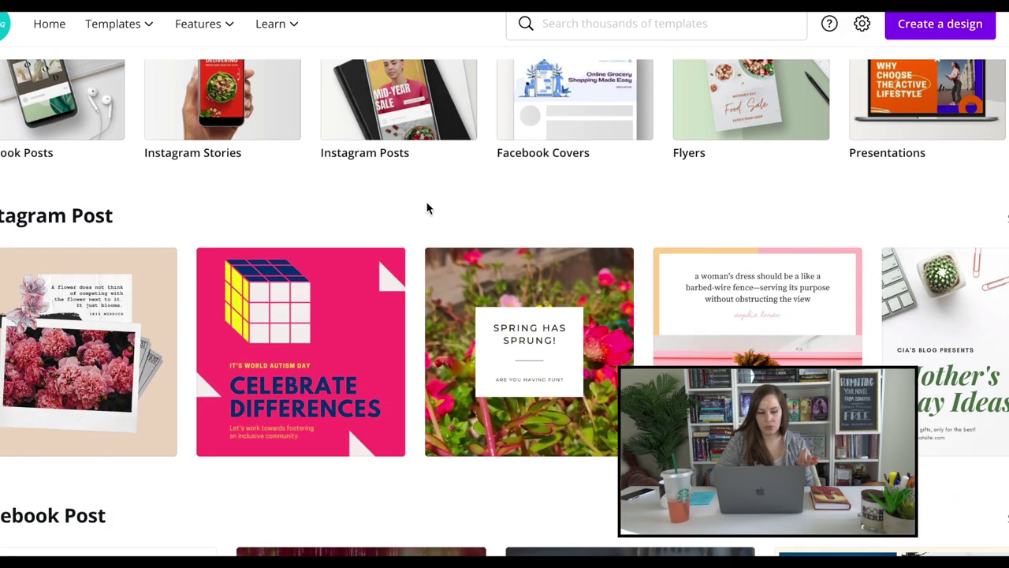
scroll(428, 210, "up", 3)
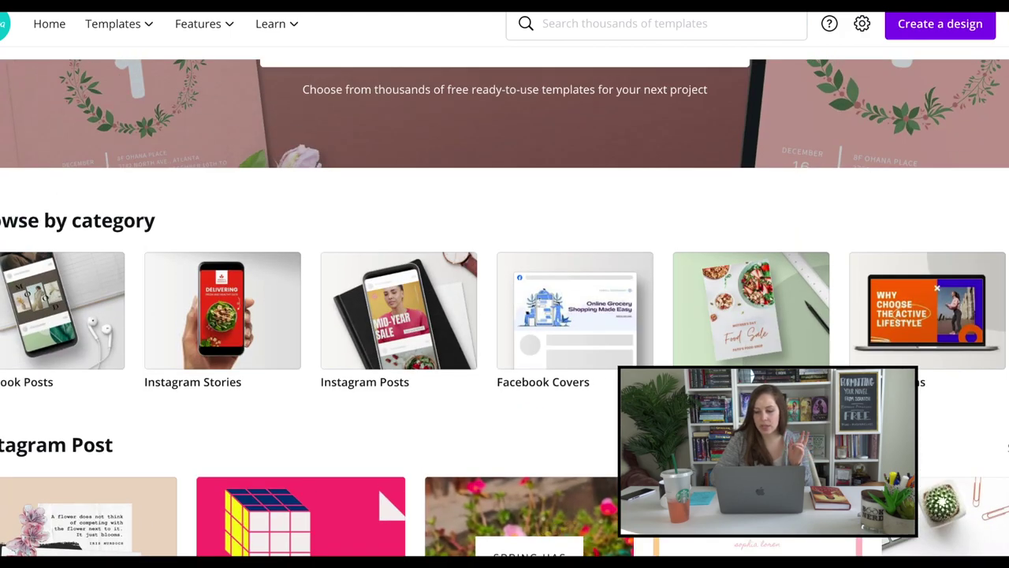
scroll(504, 311, "right", 5)
scroll(504, 311, "right", 6)
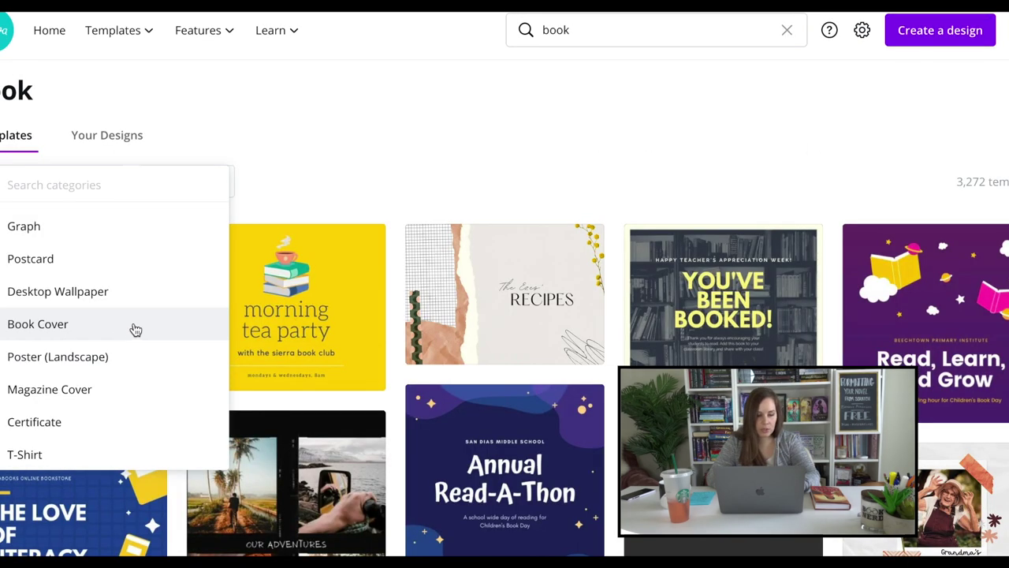
Look through the template categories for the book search and open the Facebook Posts templates
scroll(136, 329, "down", 10)
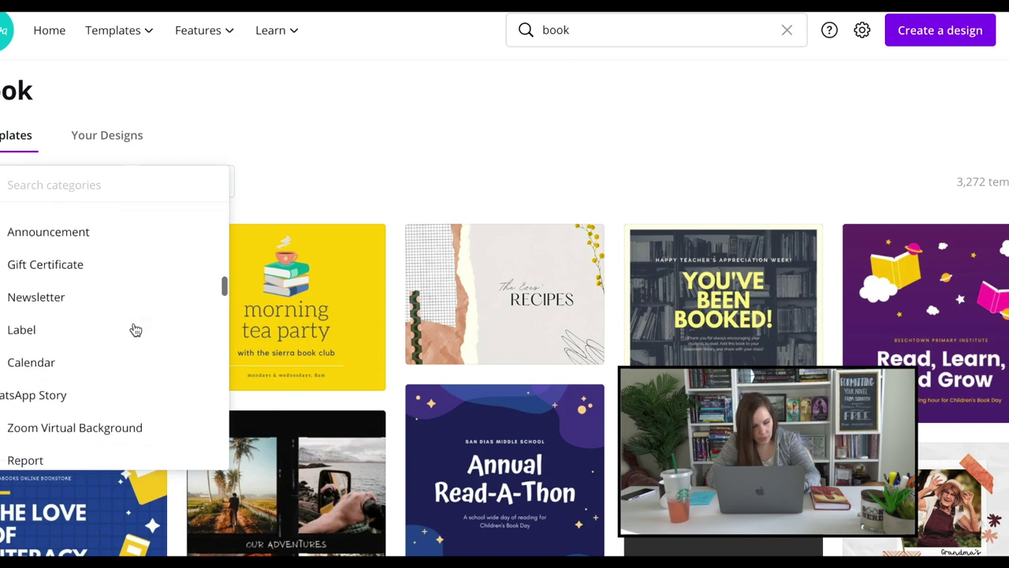
scroll(135, 330, "down", 8)
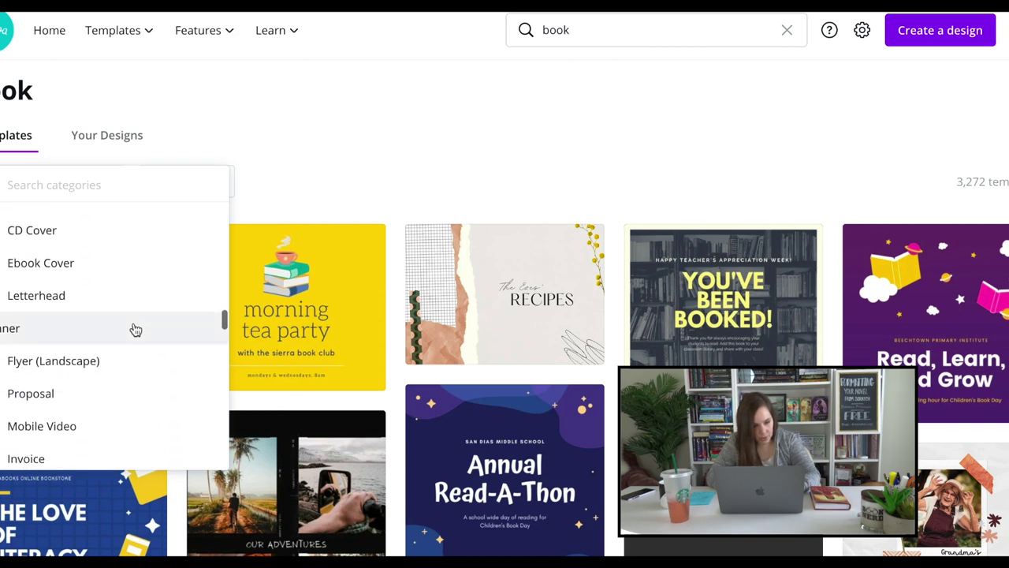
scroll(136, 330, "up", 15)
left_click(74, 413)
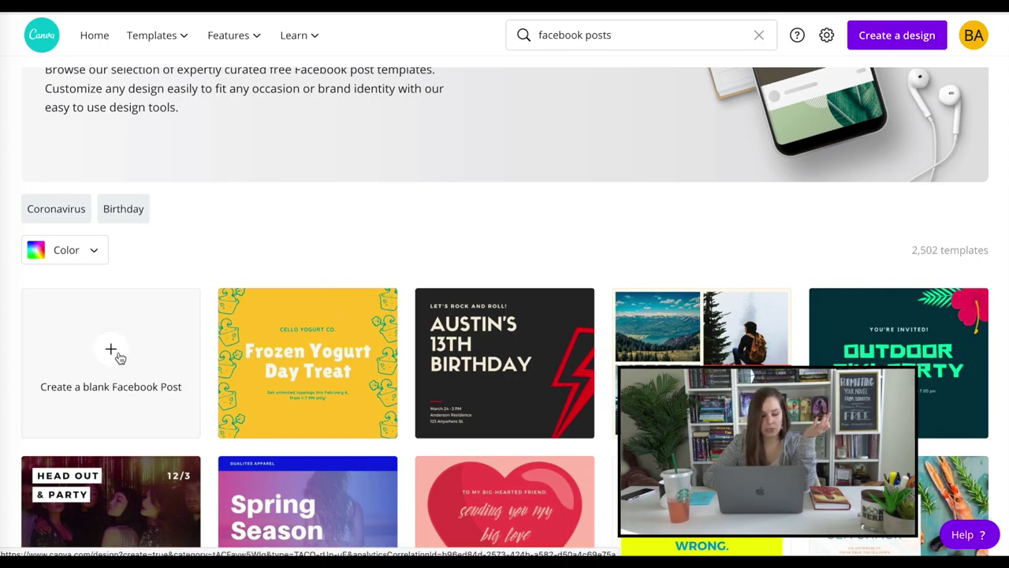
Look through the Facebook post templates and create a blank Facebook Post design
scroll(118, 357, "down", 2)
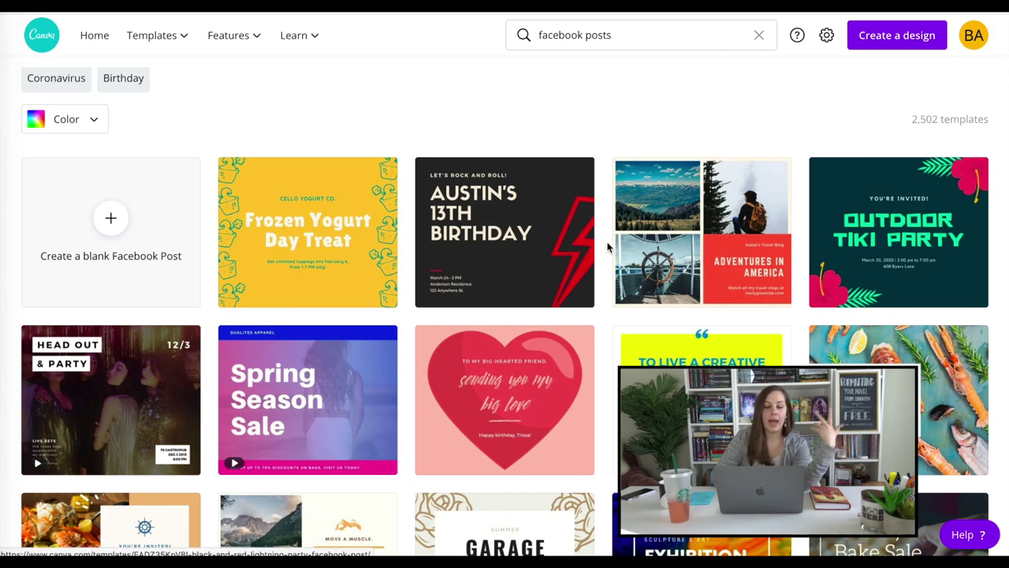
scroll(899, 223, "down", 3)
scroll(905, 252, "up", 3)
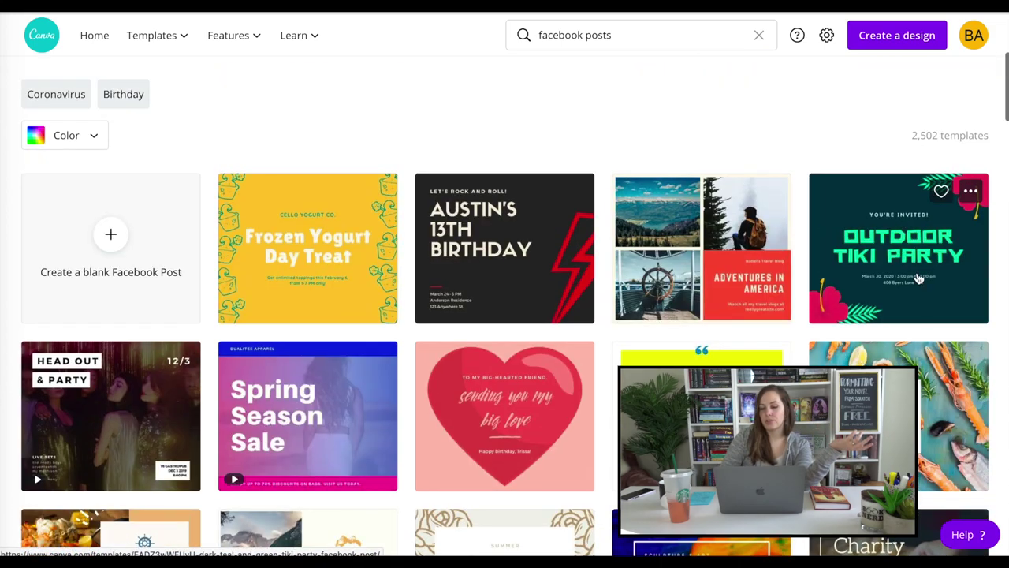
scroll(924, 294, "down", 5)
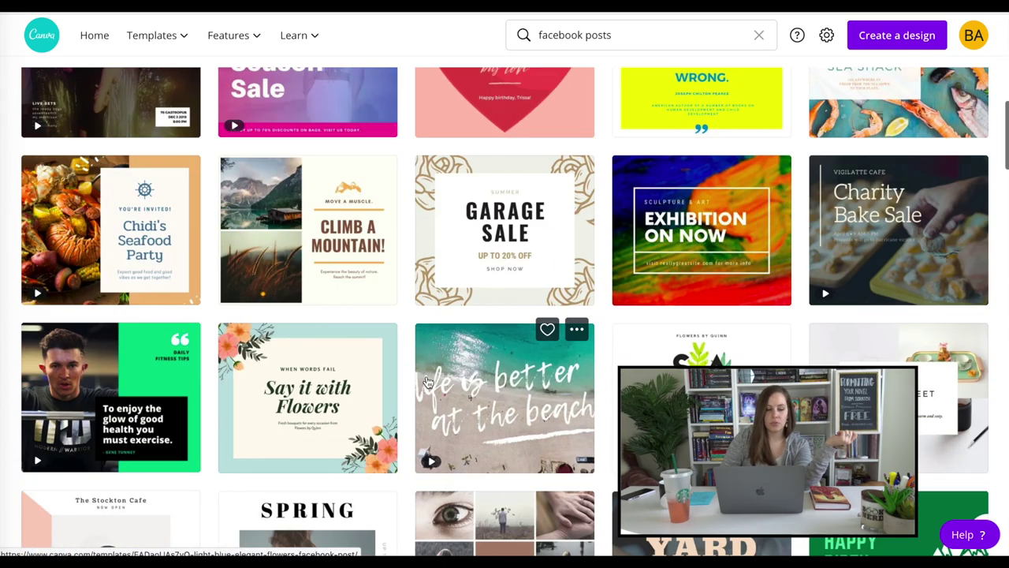
scroll(608, 312, "down", 5)
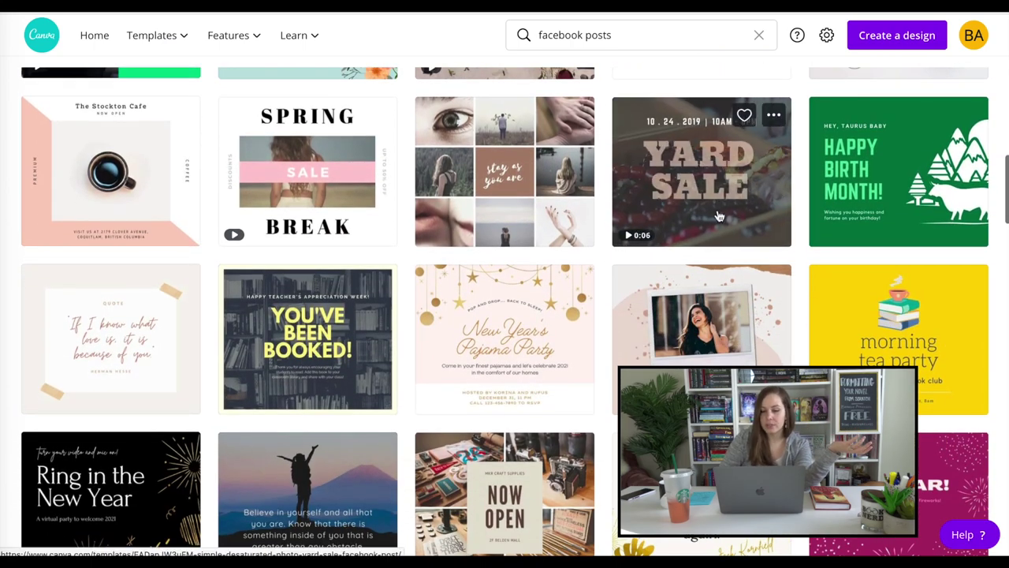
scroll(349, 169, "down", 2)
scroll(349, 173, "up", 15)
left_click(111, 502)
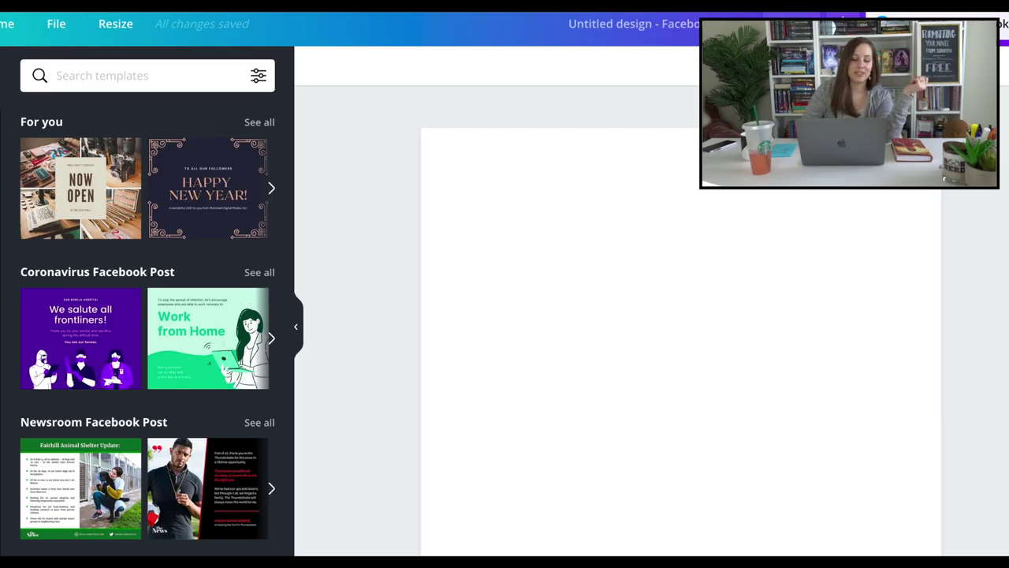
Add a heading to the blank page that reads "Chapter One"
left_click(26, 261)
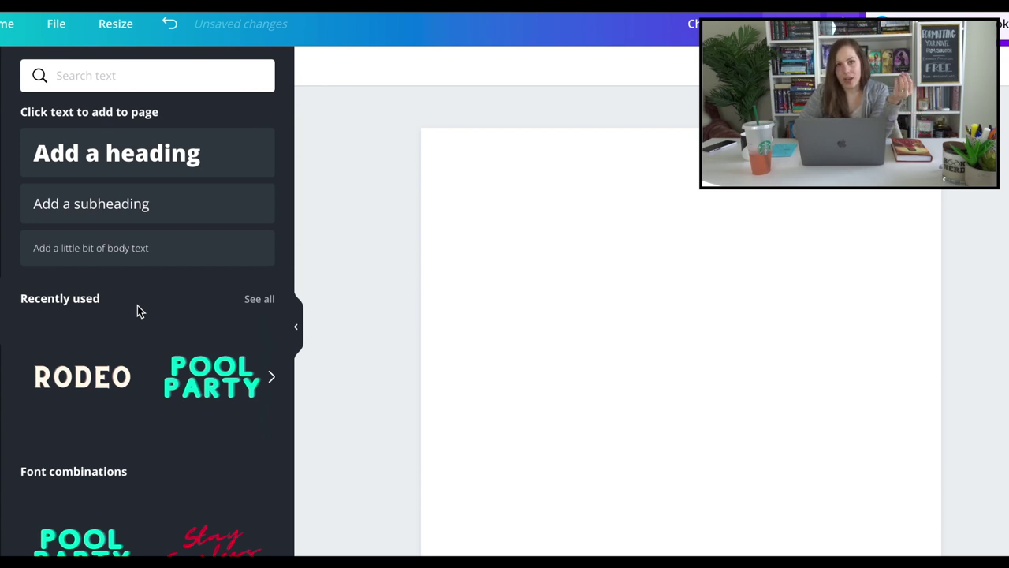
scroll(137, 305, "down", 10)
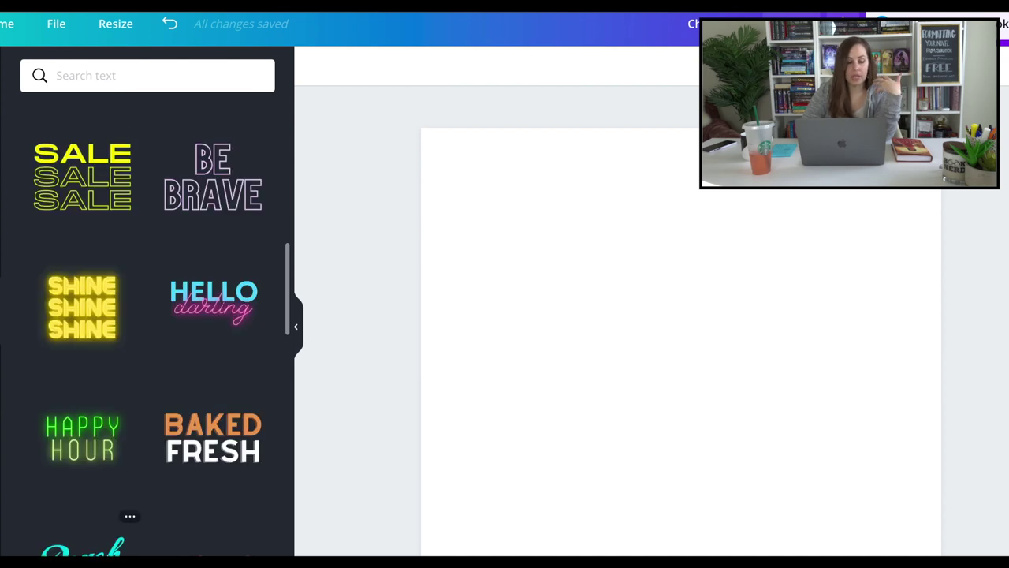
scroll(111, 428, "down", 9)
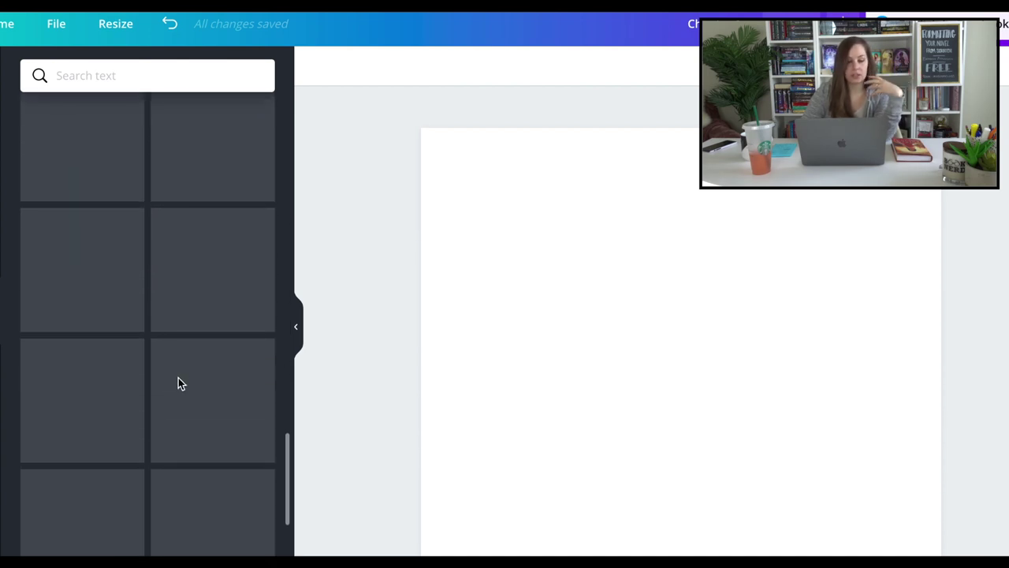
scroll(178, 384, "up", 20)
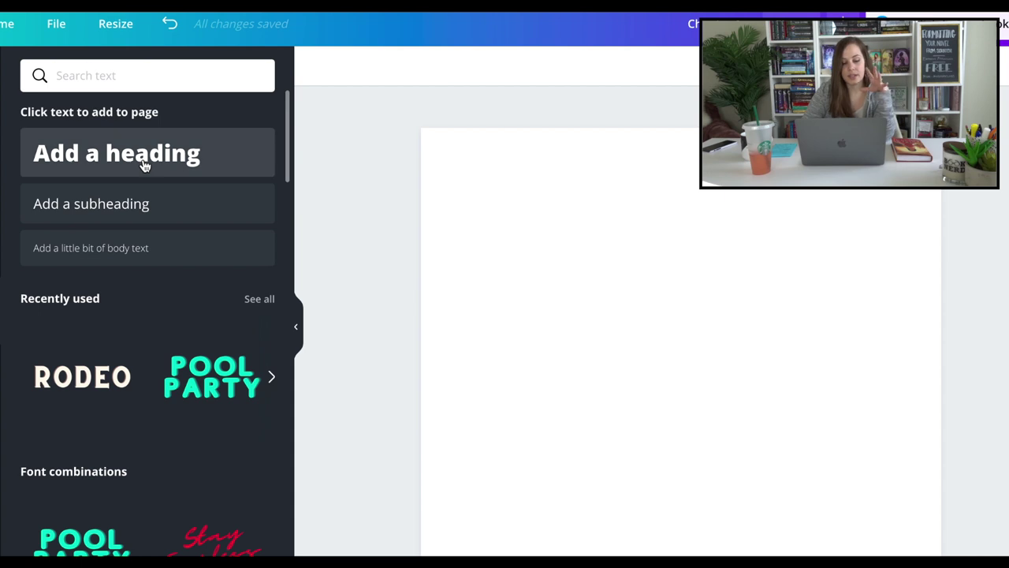
left_click(144, 164)
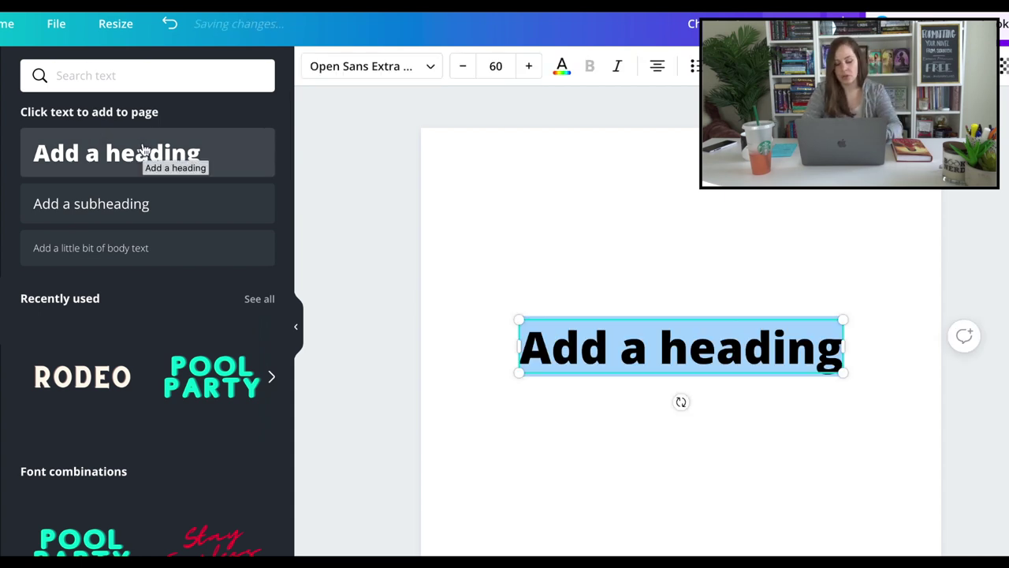
type("1")
key("BackSpace")
type("Chapter 1")
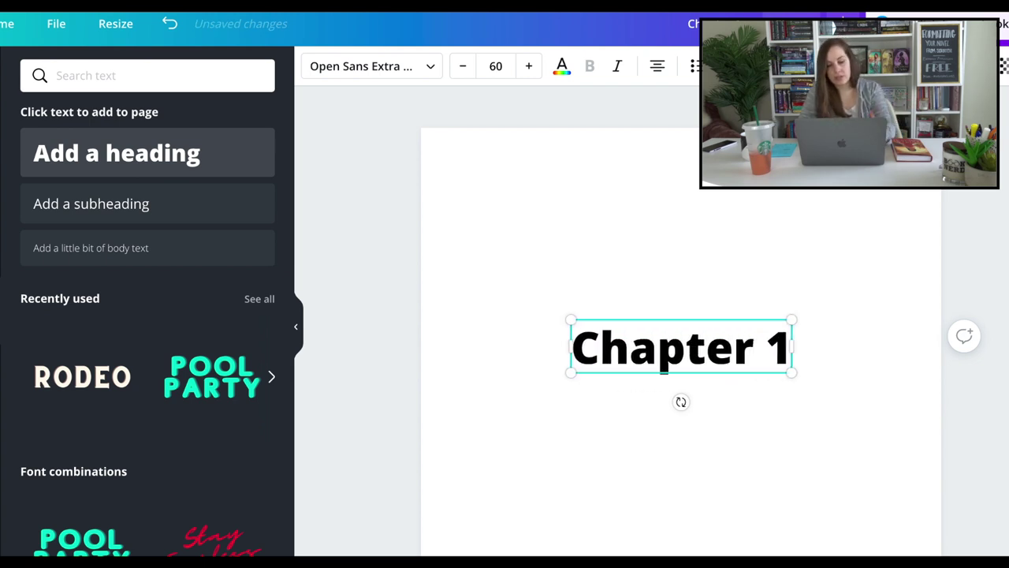
key("BackSpace")
type("On")
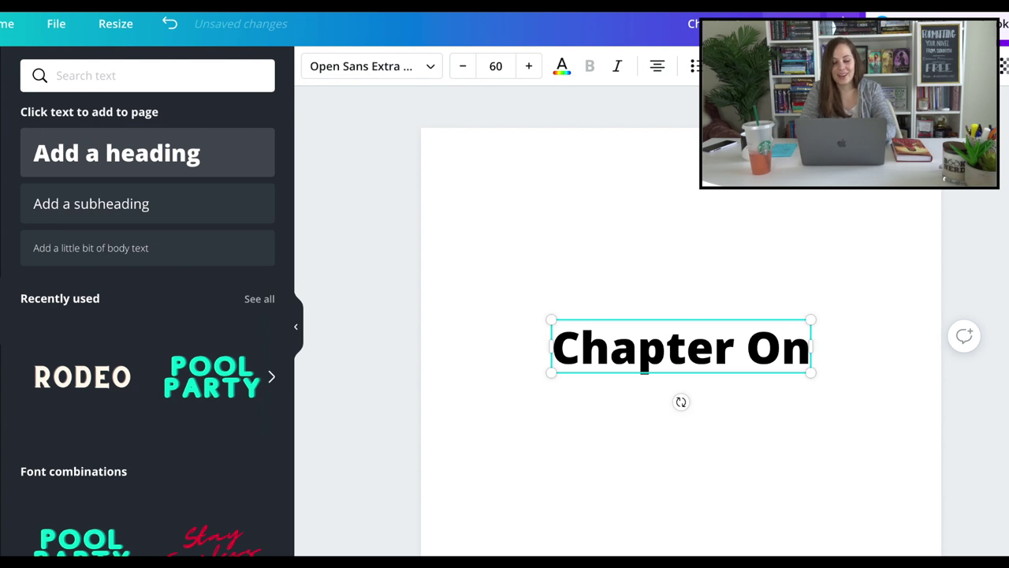
type("e")
Try the Hussar Ekologiczy and Advetime fonts on the "Chapter One" heading
key("ctrl+a")
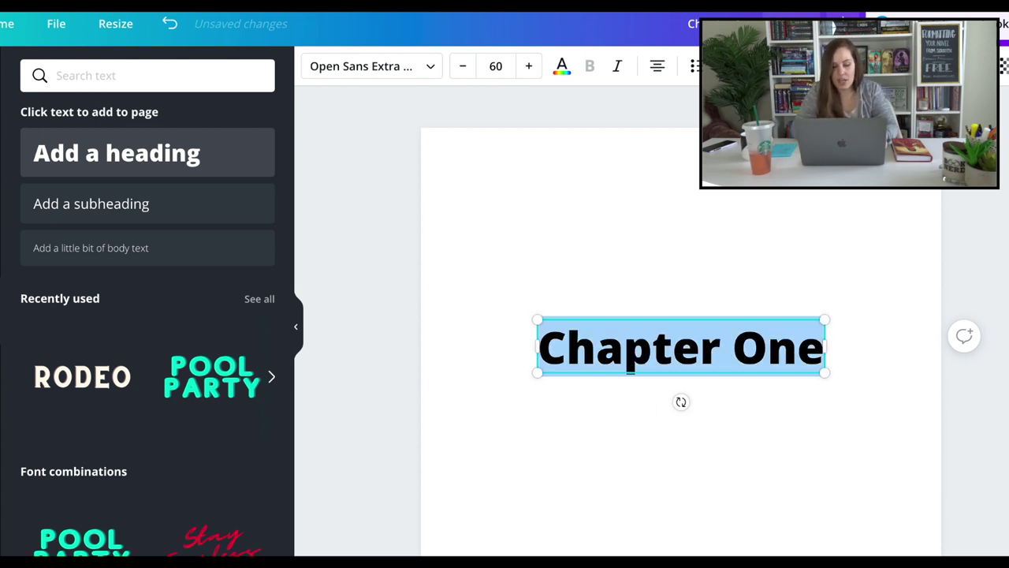
left_click(371, 67)
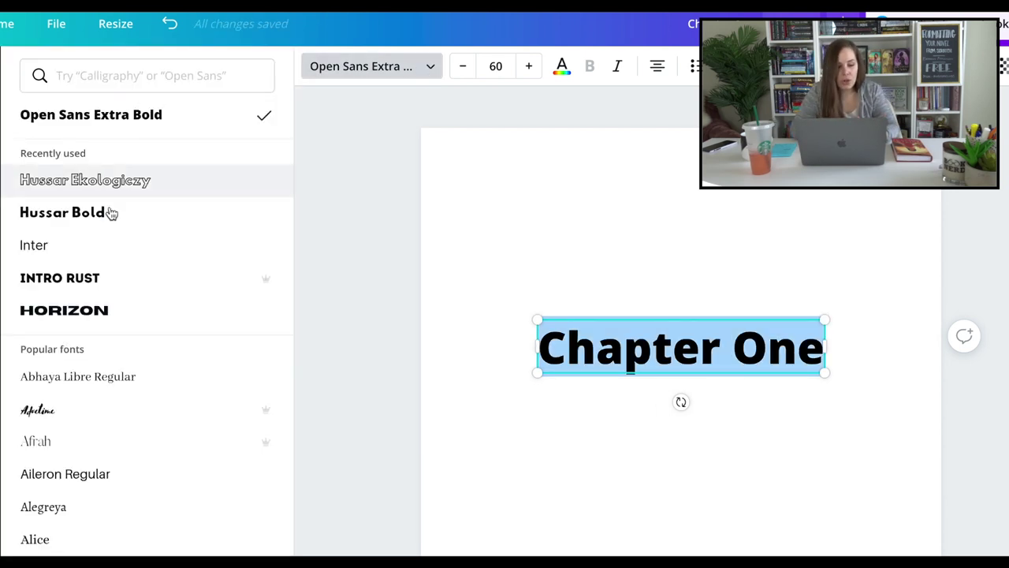
left_click(189, 182)
scroll(104, 217, "down", 3)
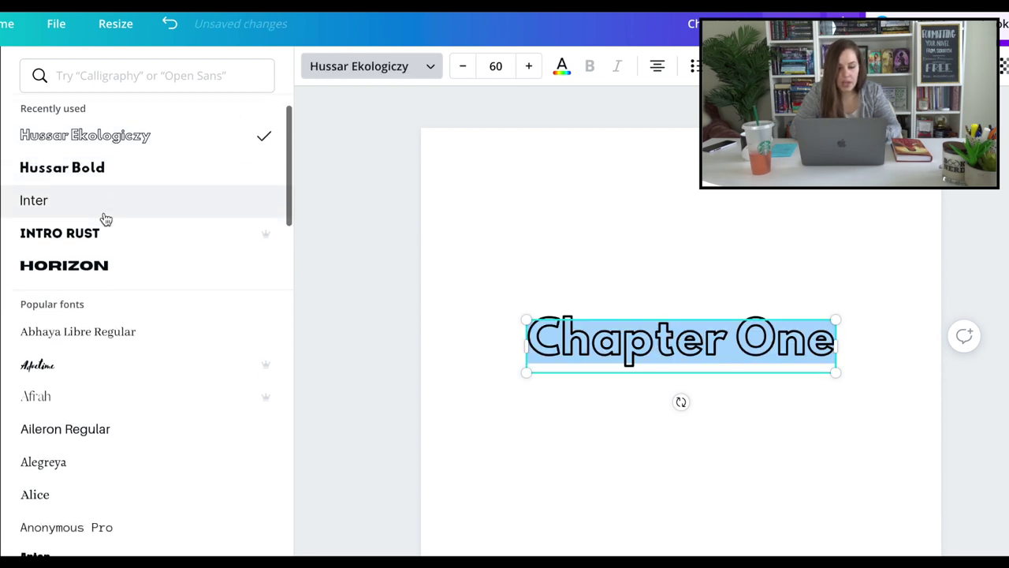
left_click(85, 275)
scroll(86, 276, "down", 3)
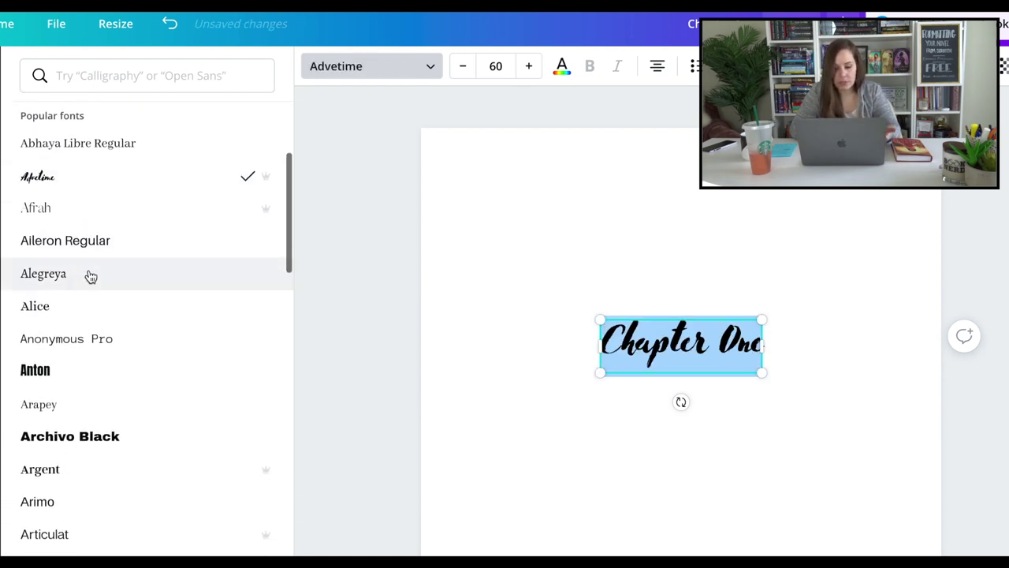
Try the Alegreya, Bebas Neue and Benedict fonts on the "Chapter One" heading
left_click(86, 365)
left_click(90, 276)
scroll(92, 279, "down", 3)
scroll(92, 280, "down", 2)
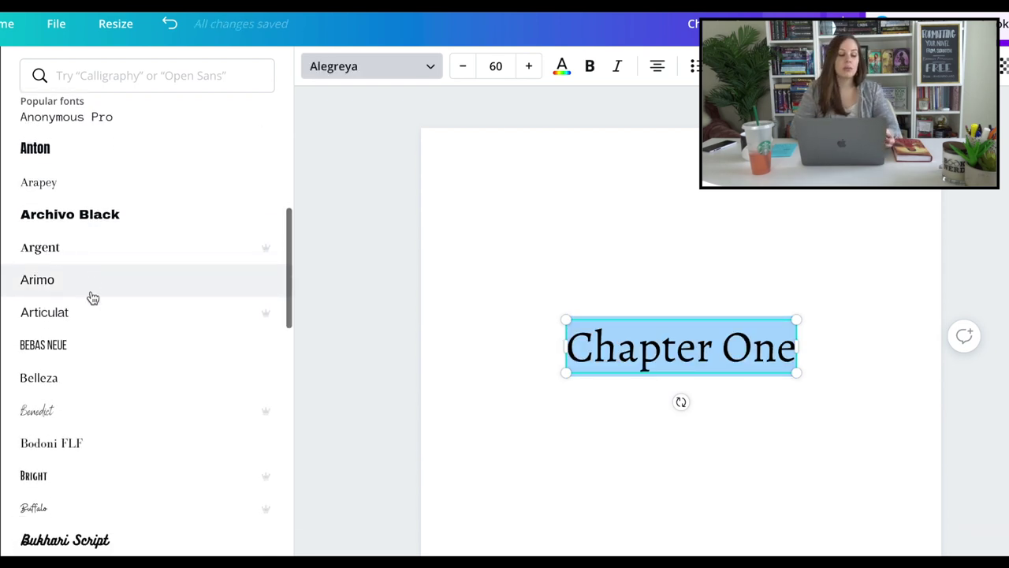
left_click(84, 356)
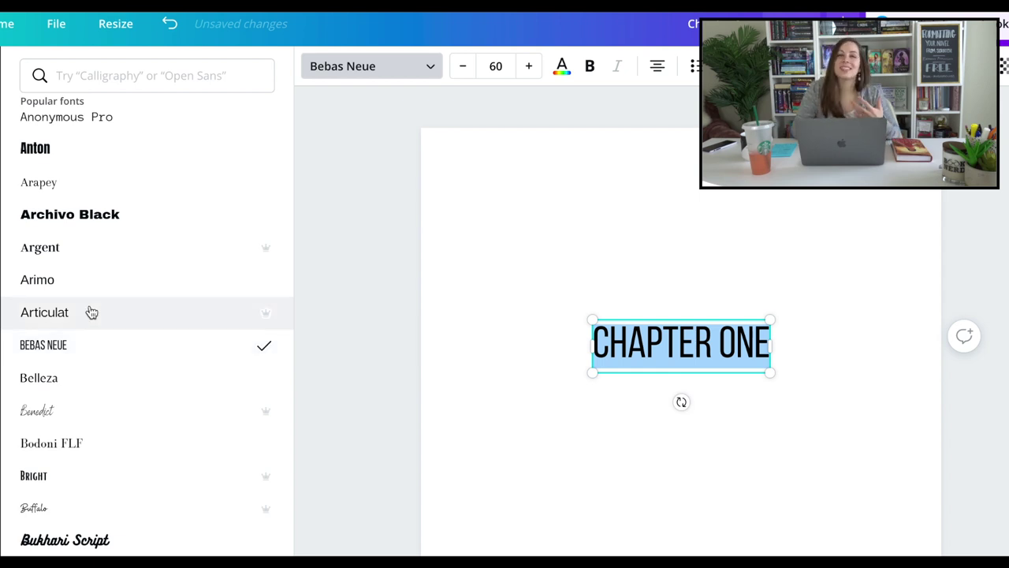
scroll(92, 316, "down", 3)
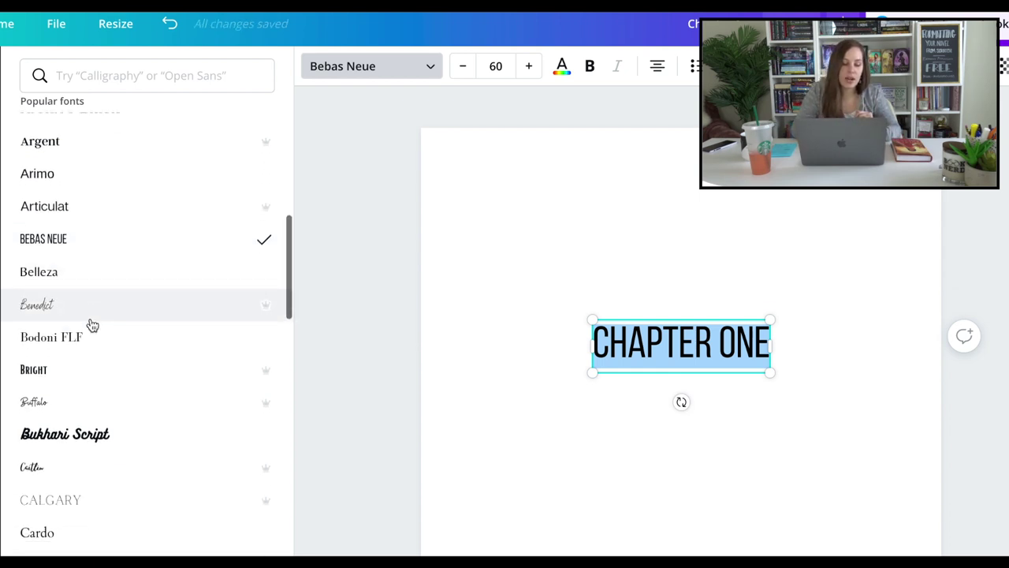
left_click(92, 319)
Look through the font style categories, from Handwriting to Cartoon, and list the Futuristic fonts
left_click(125, 74)
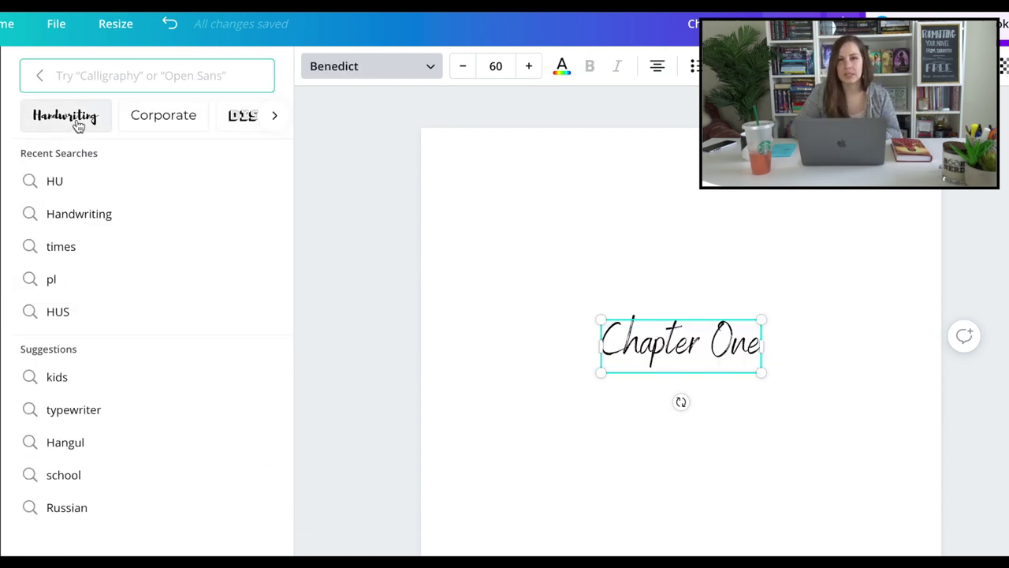
scroll(76, 124, "right", 4)
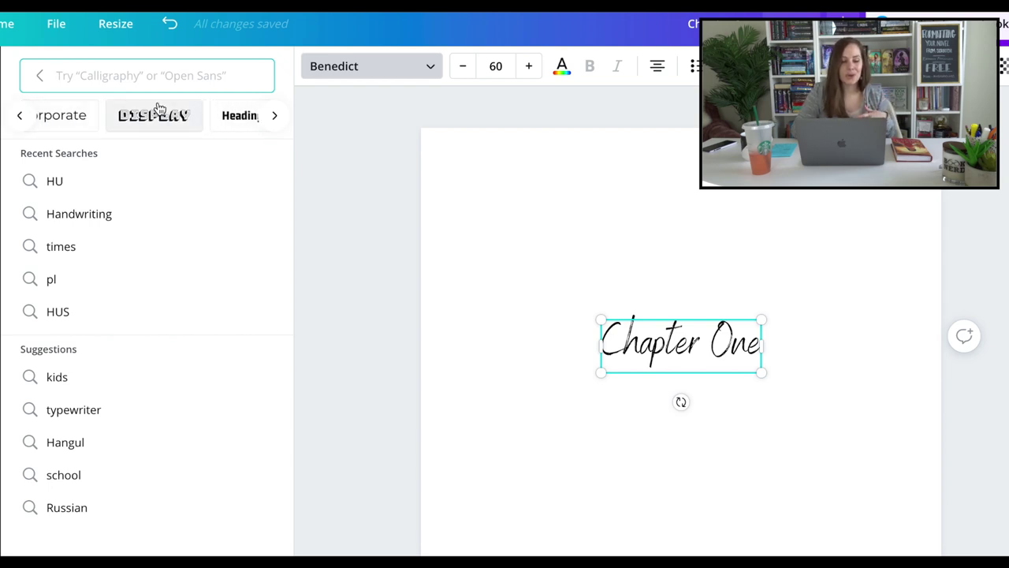
scroll(157, 111, "right", 3)
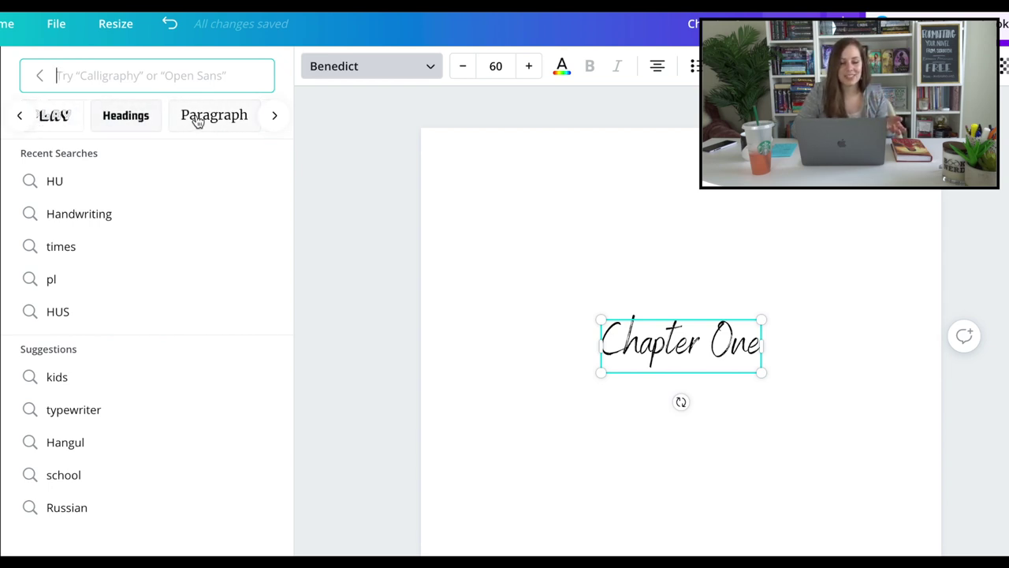
scroll(254, 117, "right", 5)
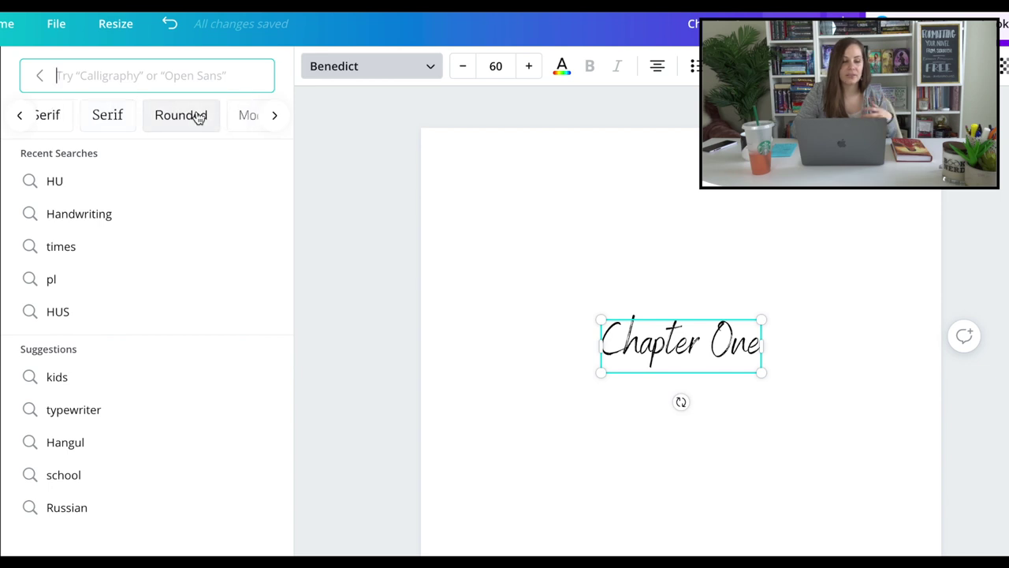
scroll(198, 117, "right", 6)
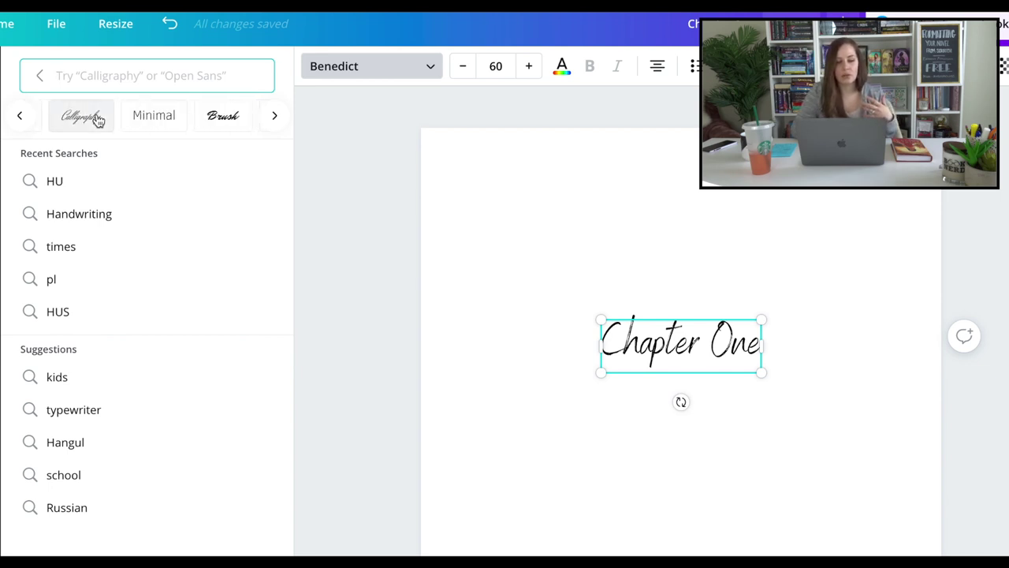
scroll(98, 120, "left", 2)
scroll(185, 121, "right", 8)
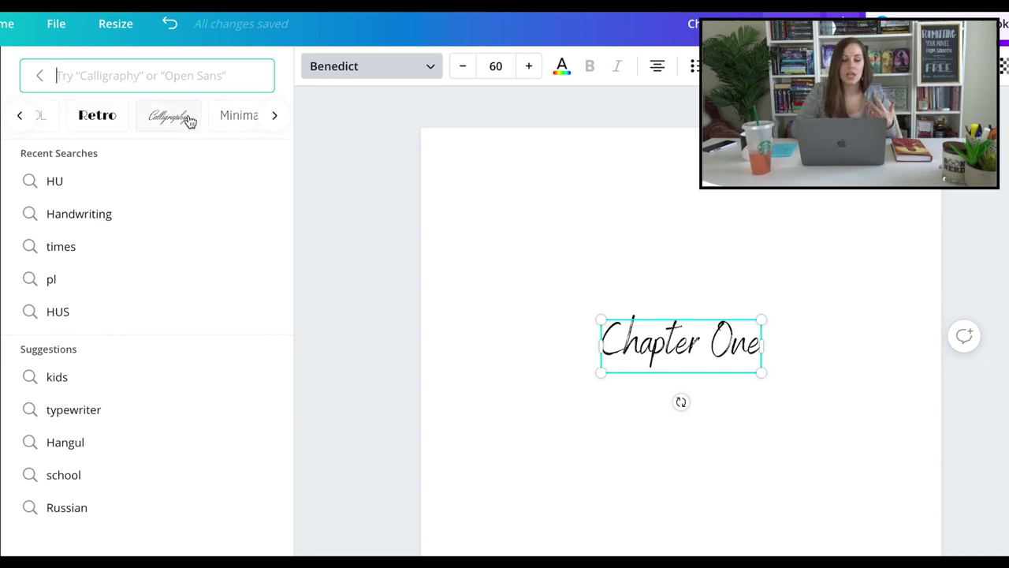
scroll(190, 120, "right", 6)
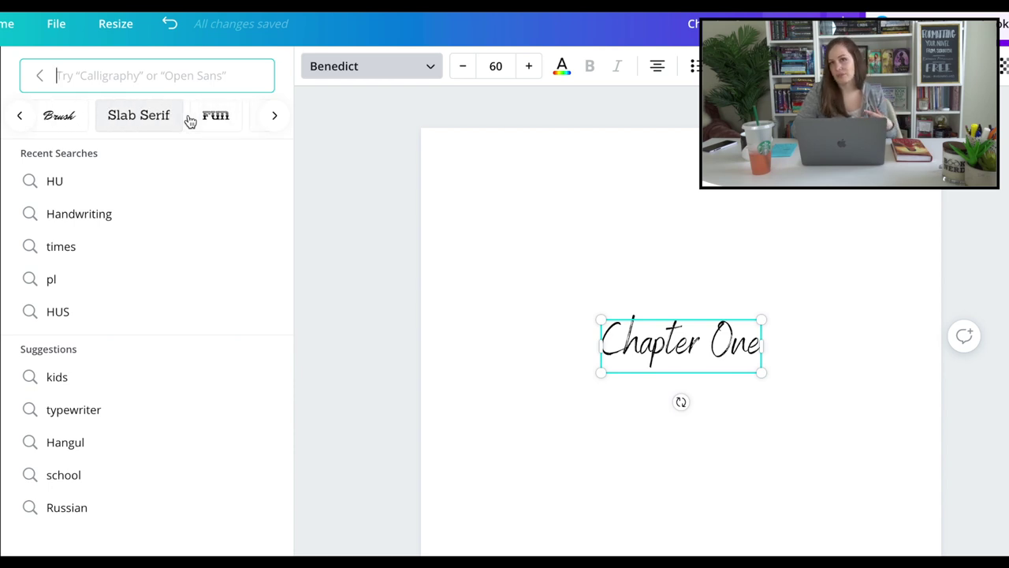
scroll(189, 120, "right", 6)
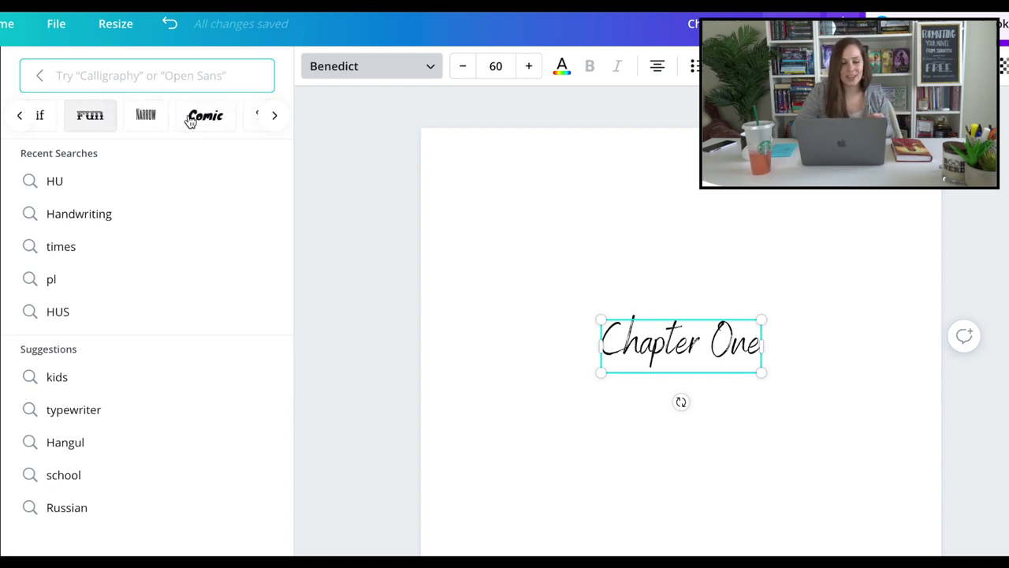
scroll(198, 118, "right", 5)
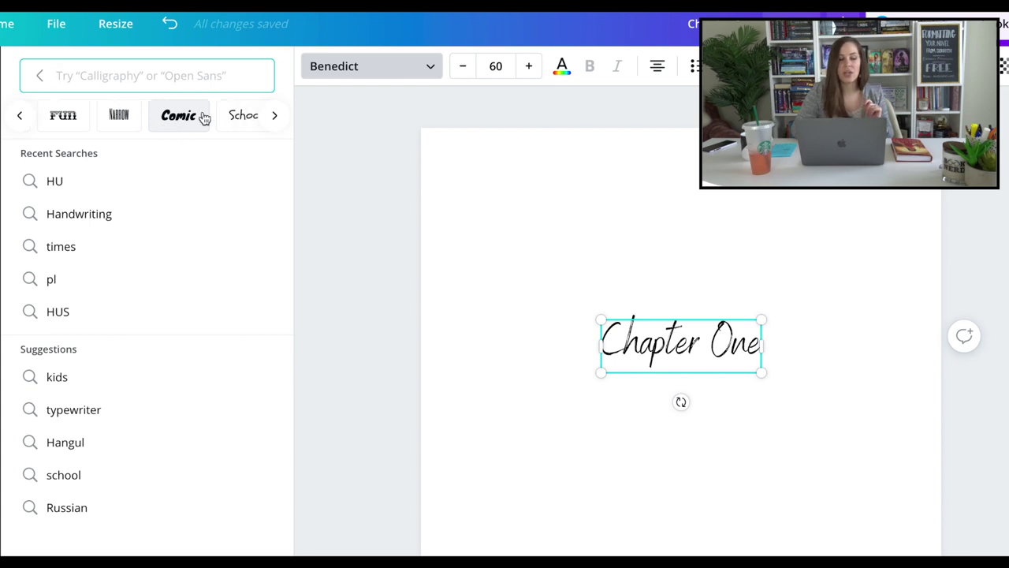
scroll(203, 118, "right", 7)
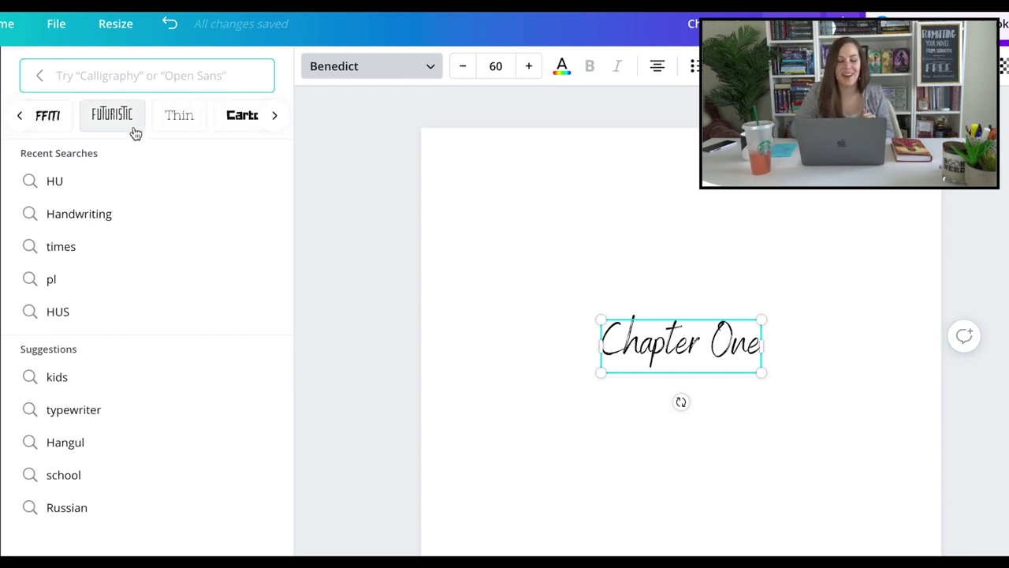
left_click(136, 132)
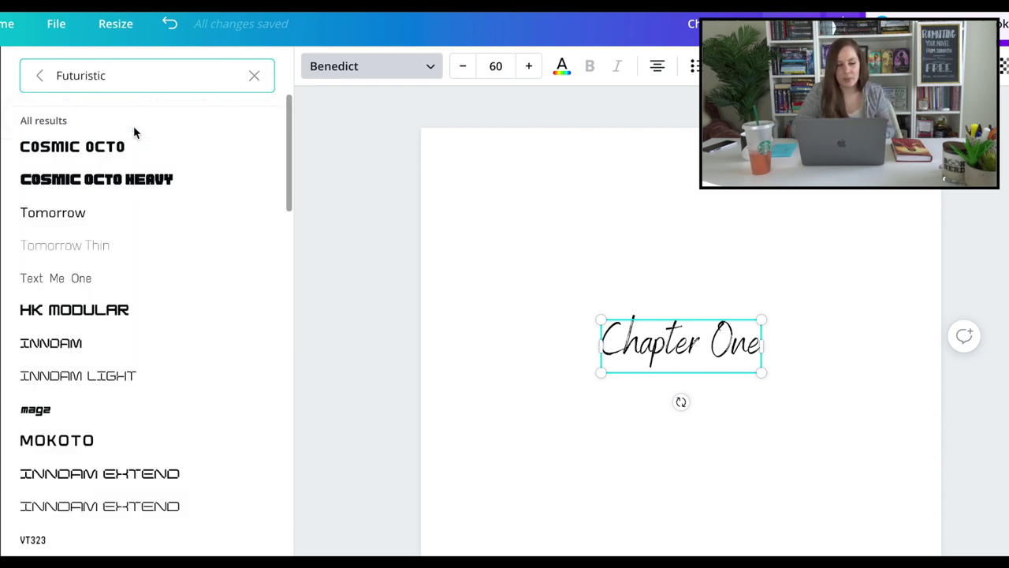
Try the futuristic fonts Inndam Extend, Hours and Sucre on the heading
scroll(87, 263, "down", 5)
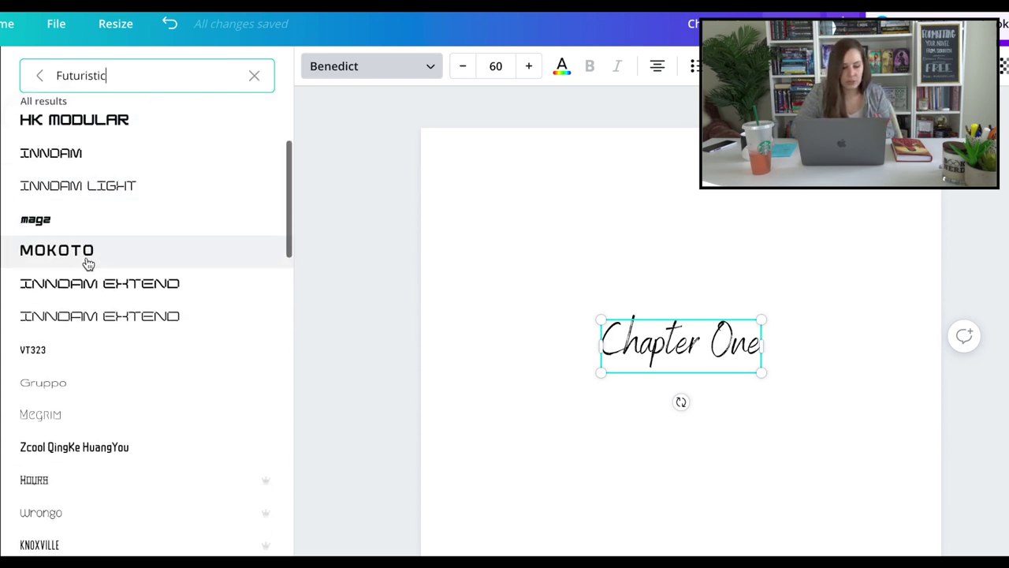
left_click(86, 262)
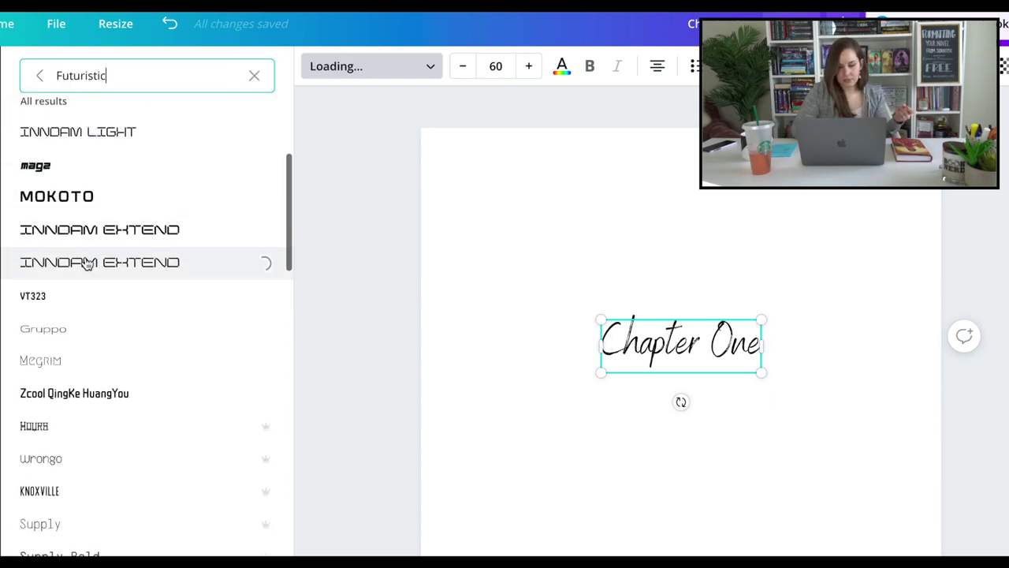
scroll(86, 360, "down", 3)
left_click(75, 373)
left_click(69, 285)
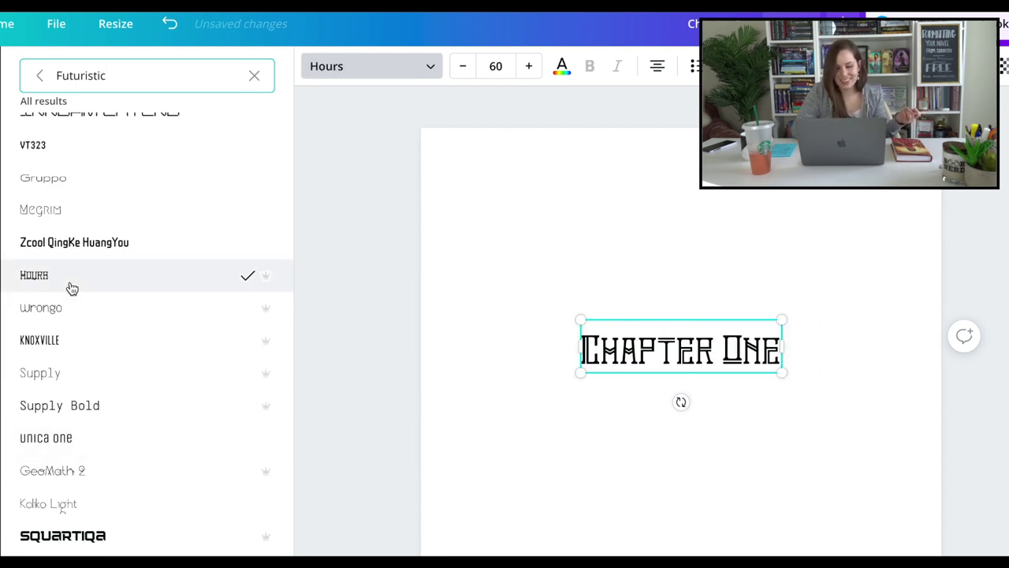
scroll(74, 231, "down", 8)
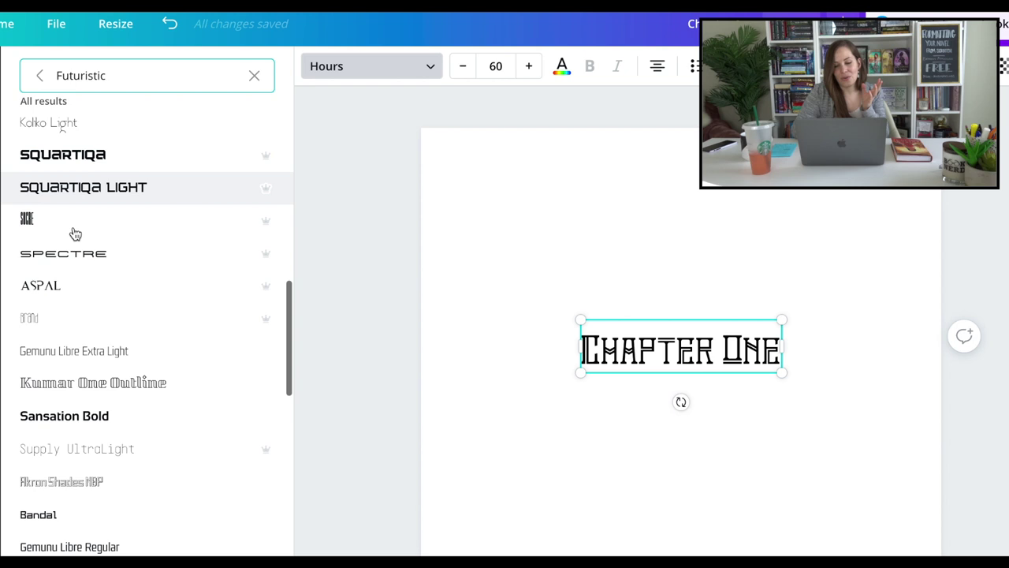
left_click(81, 194)
scroll(81, 197, "down", 10)
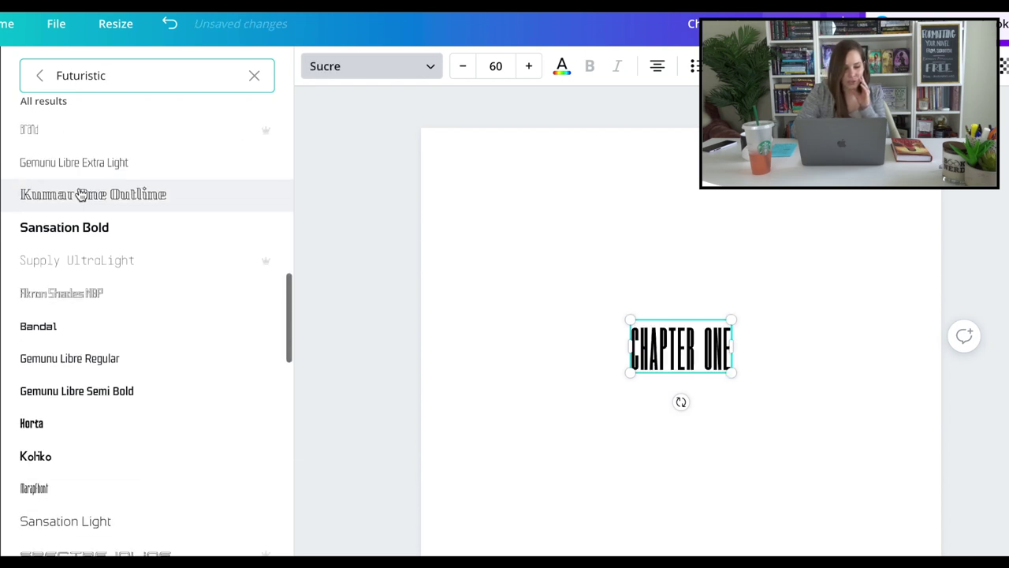
Set the heading's font to BP Imperial from the Futuristic fonts
left_click(96, 229)
left_click(61, 194)
scroll(55, 354, "down", 10)
left_click(45, 549)
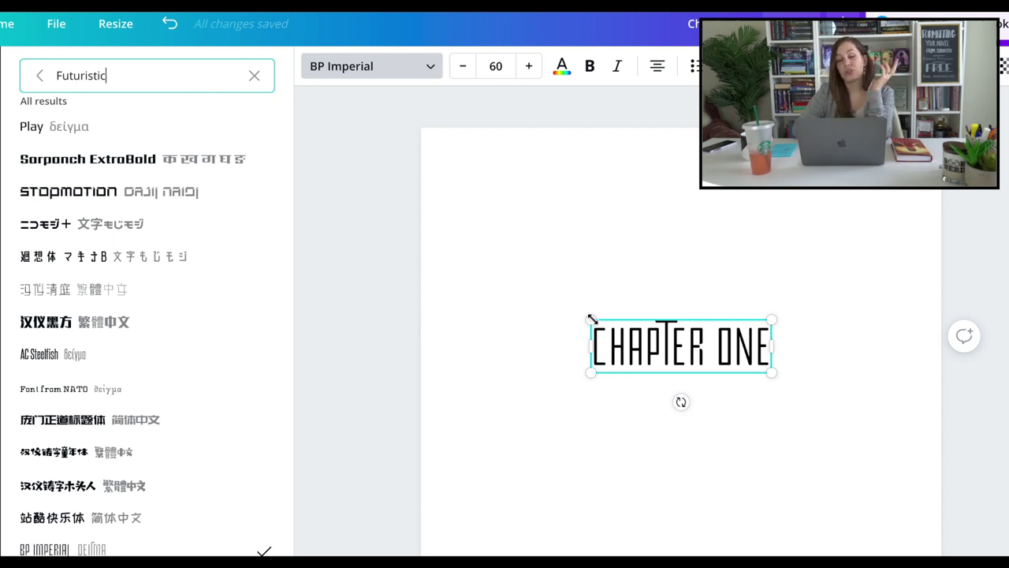
Enlarge the "Chapter One" heading to font size 135, centre it across the page and deselect it
left_click_drag(592, 318, 478, 198)
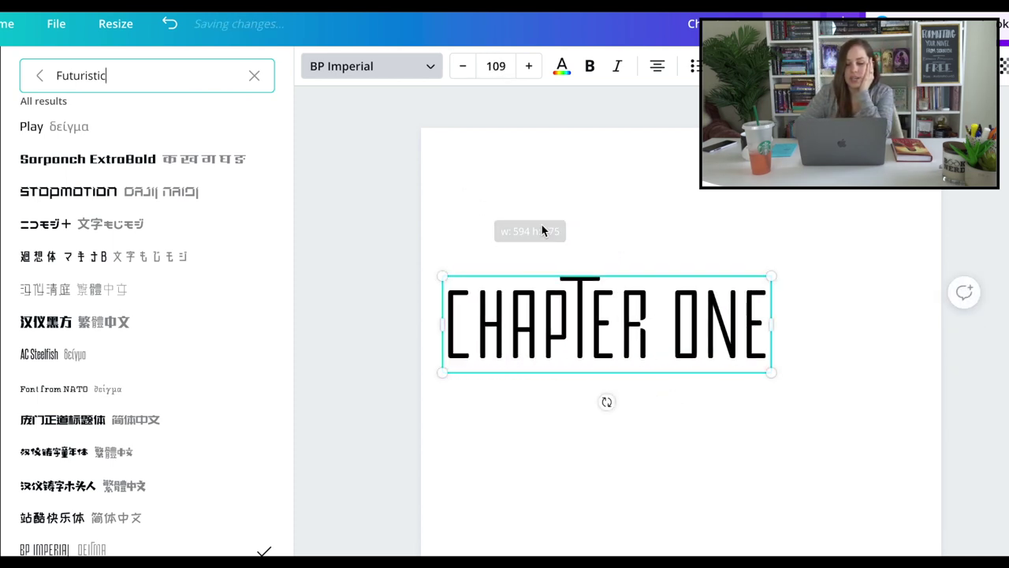
left_click_drag(775, 275, 848, 251)
left_click_drag(703, 341, 725, 372)
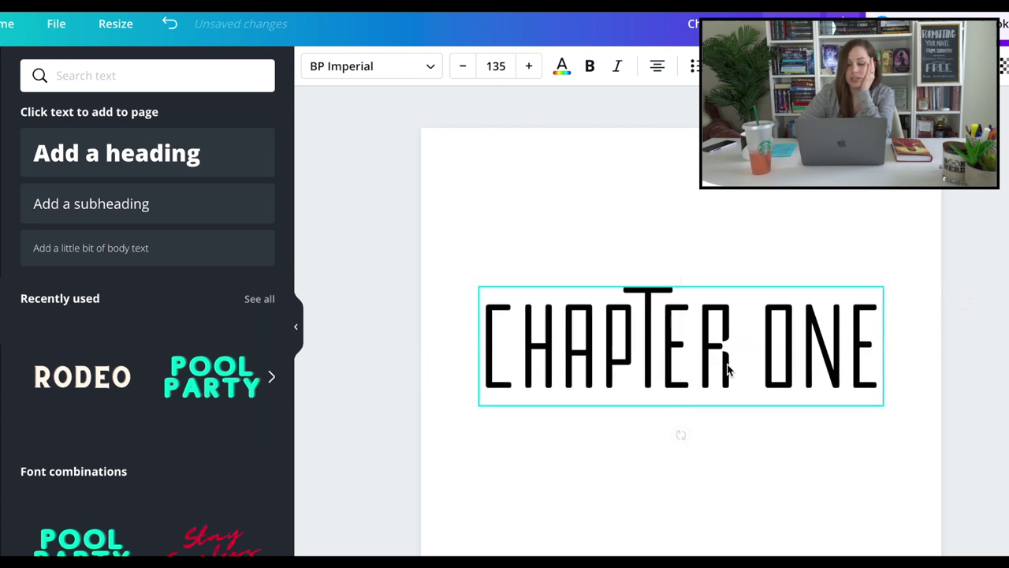
left_click(780, 500)
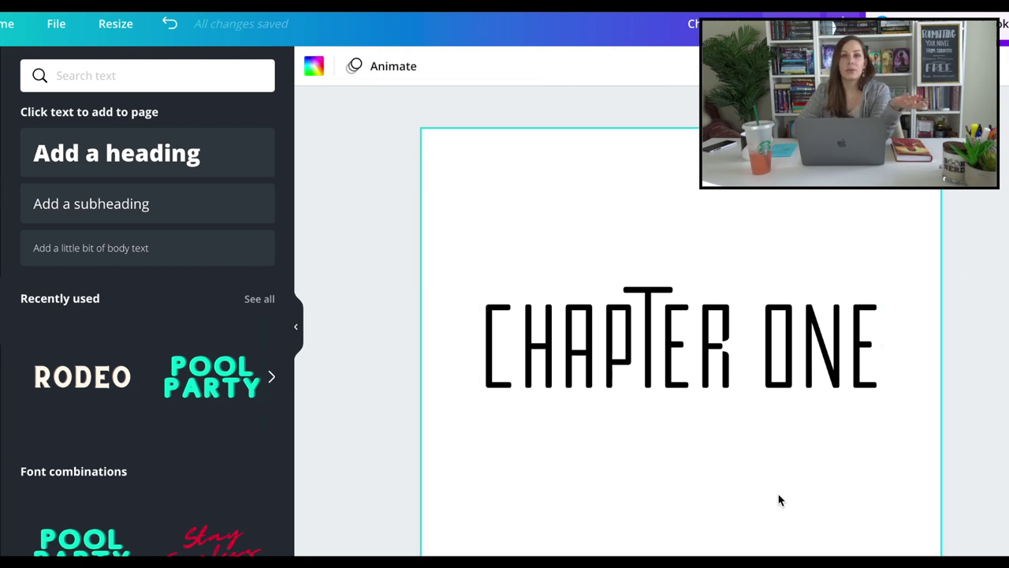
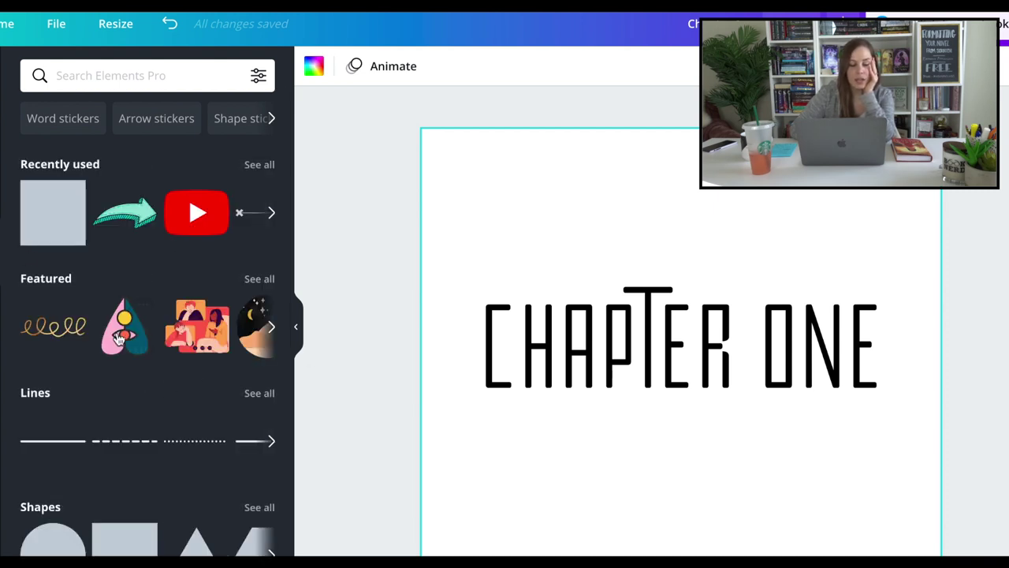
Look through the elements library, including its lines, shapes, frames and illustration collections
scroll(117, 338, "down", 3)
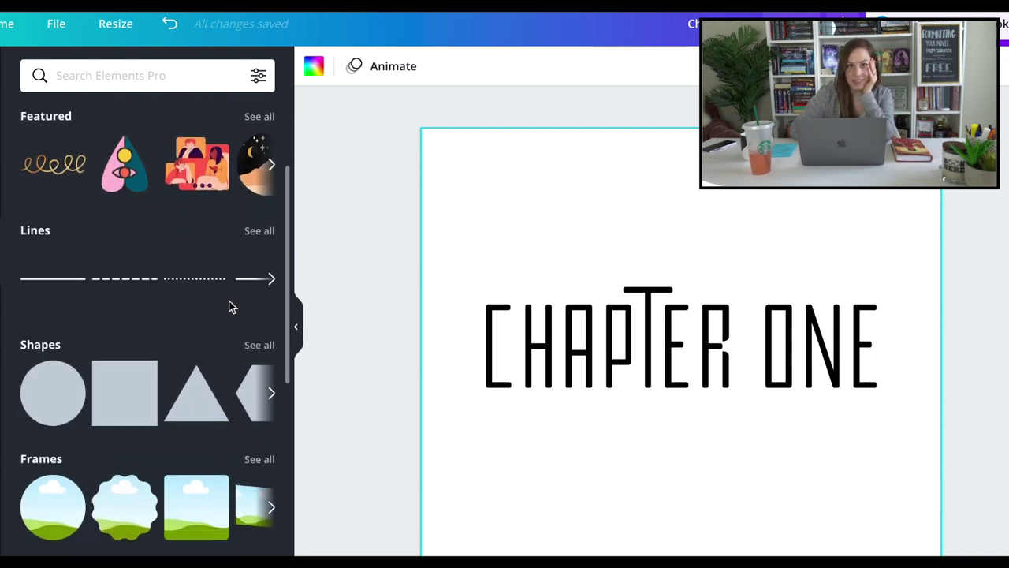
scroll(182, 213, "down", 15)
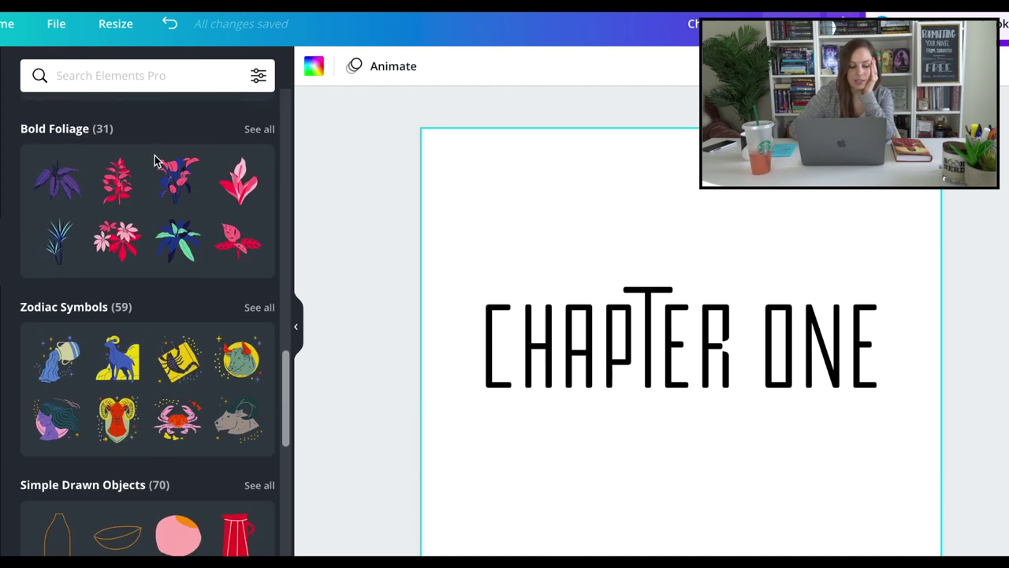
scroll(154, 161, "up", 2)
scroll(155, 161, "down", 6)
scroll(156, 162, "down", 10)
scroll(156, 161, "down", 12)
scroll(156, 162, "down", 8)
scroll(153, 157, "up", 20)
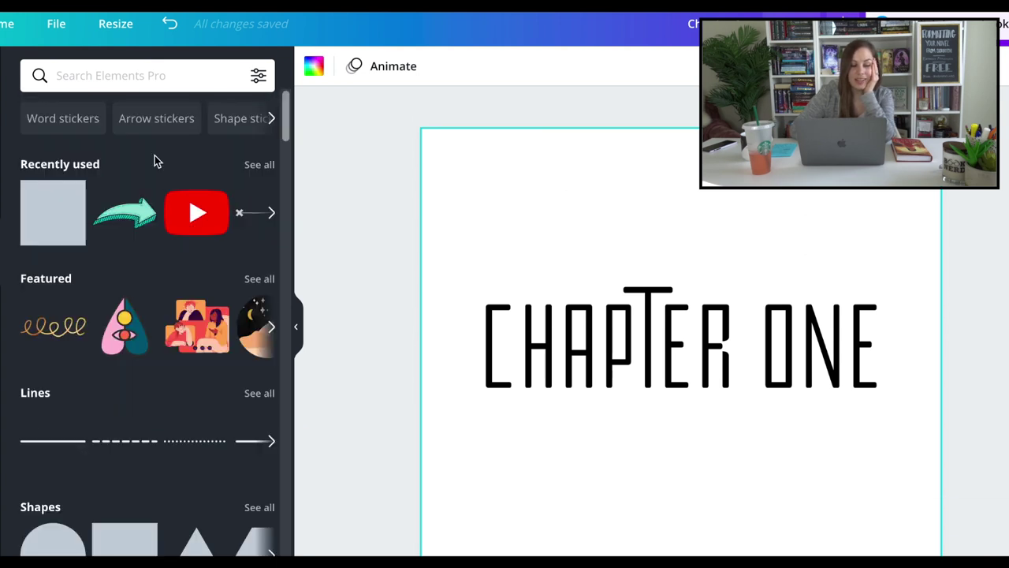
Search the elements for "spaceship" and add the free red-and-teal horizontal rocket to the page
left_click(149, 85)
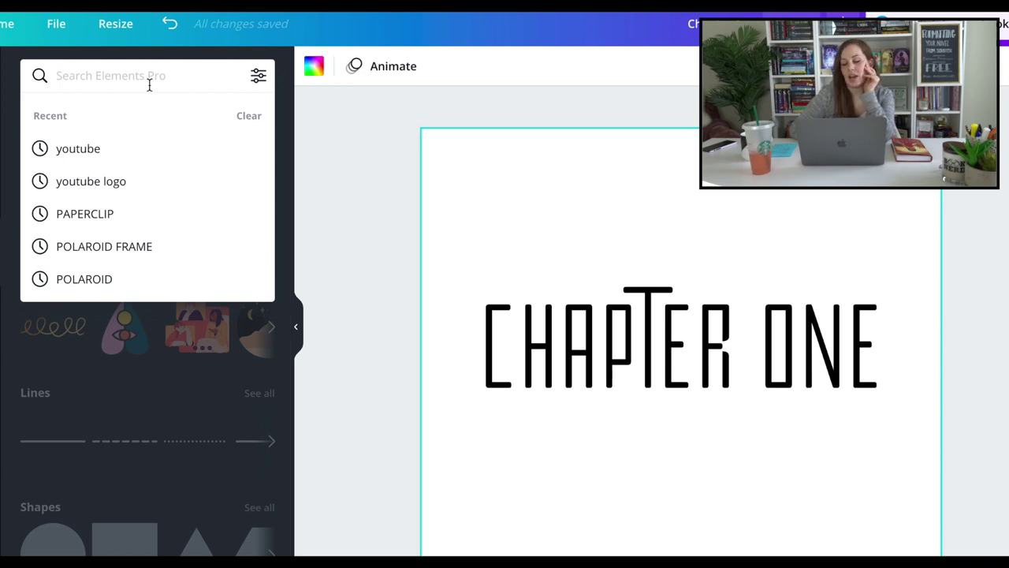
type("spaceship")
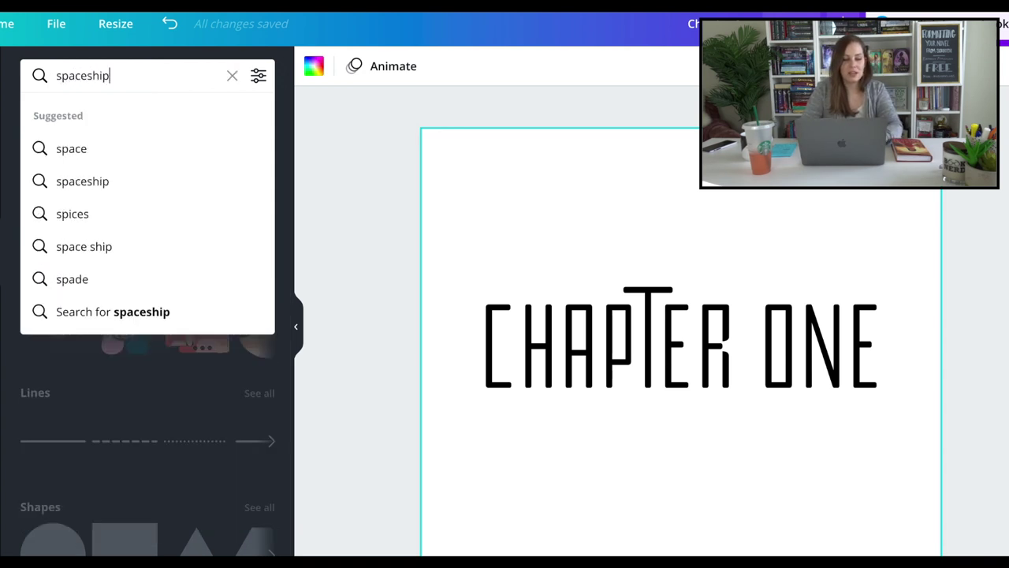
key("Return")
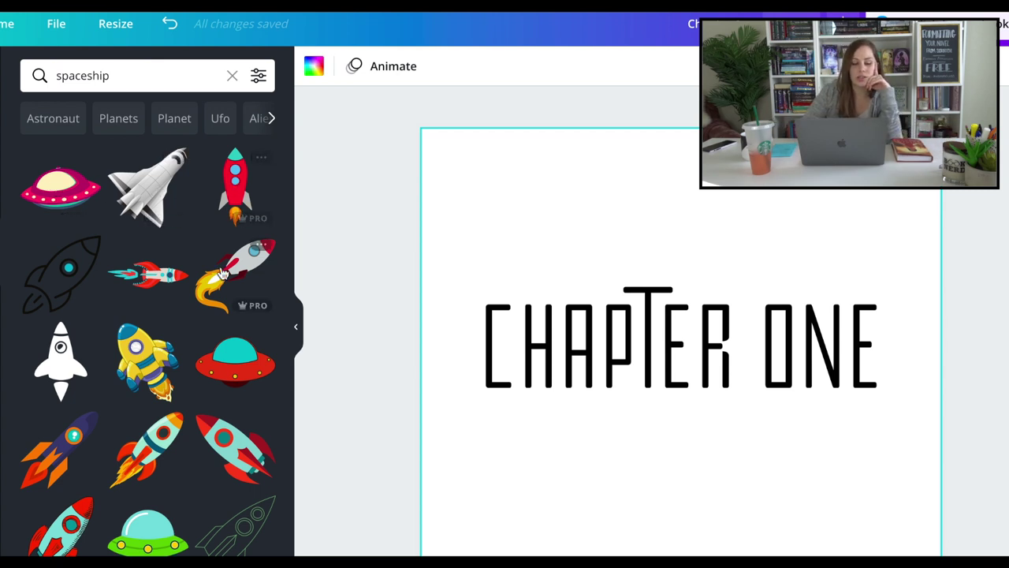
left_click(118, 292)
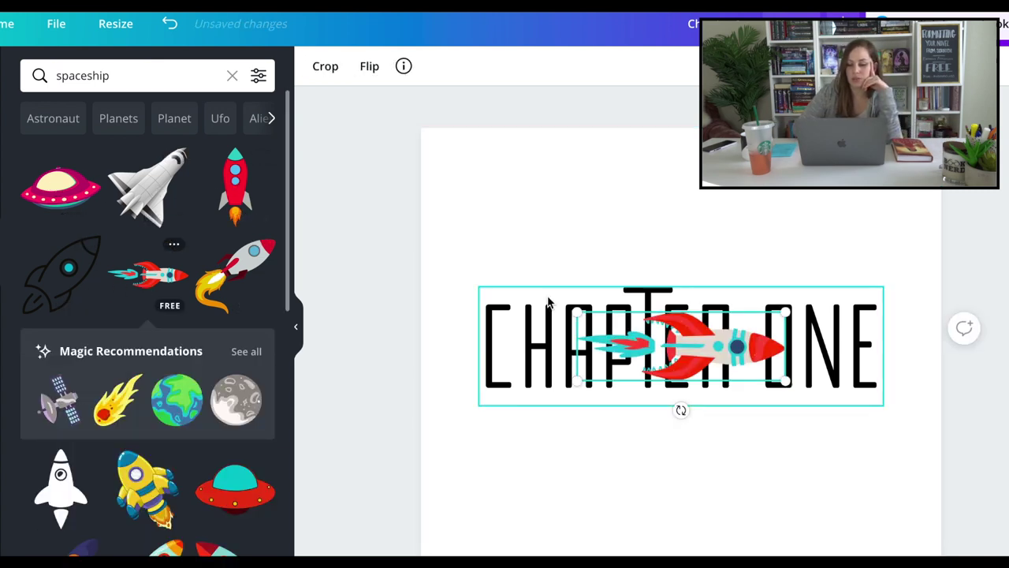
Try the red-and-teal horizontal rocket beneath the heading and remove it from the page
left_click_drag(732, 376, 732, 471)
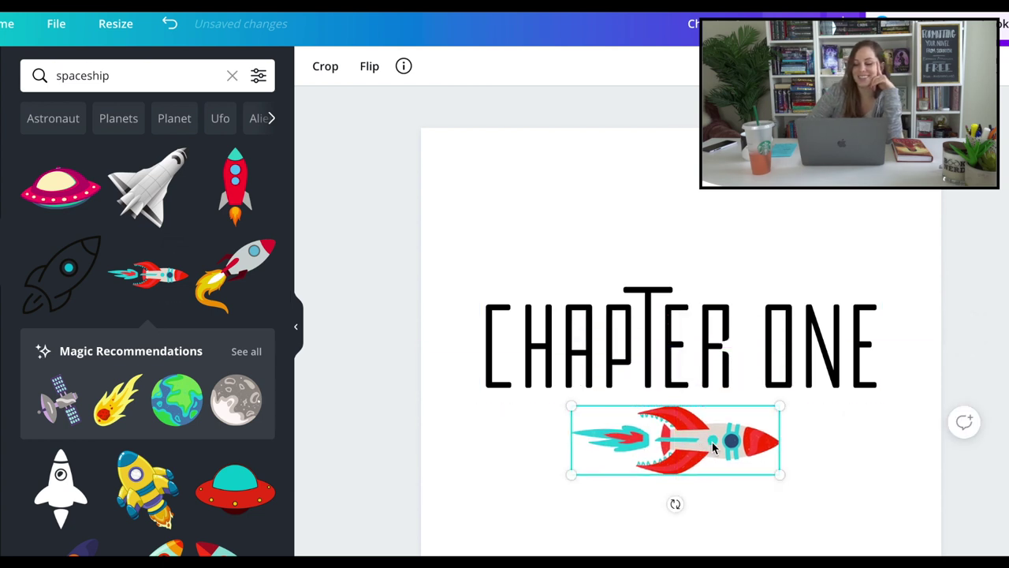
left_click(769, 402)
left_click(743, 423)
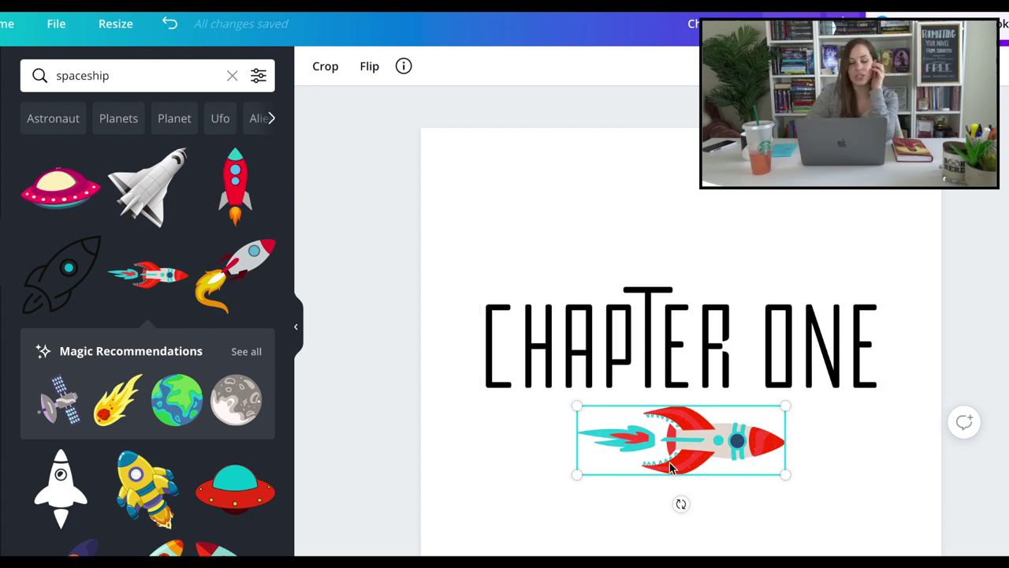
key("Delete")
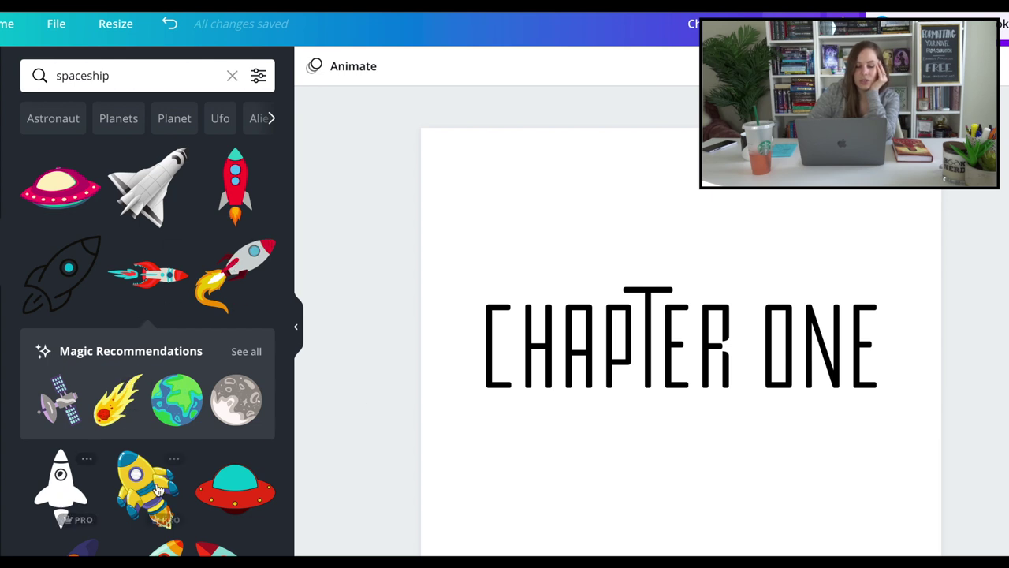
Add the free purple-and-orange rocket from the spaceship results to the page
scroll(158, 489, "down", 1)
scroll(158, 489, "down", 2)
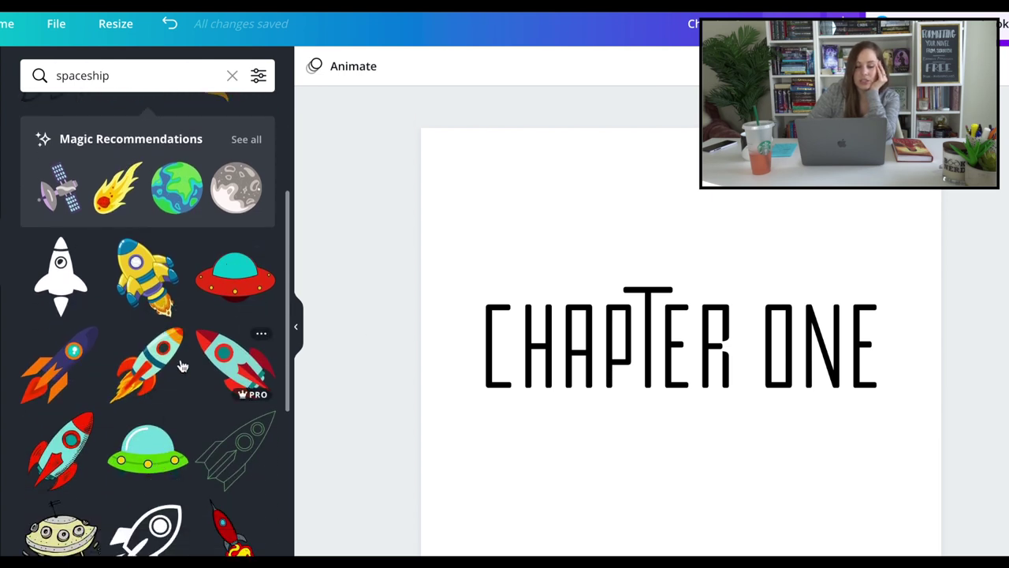
left_click(61, 367)
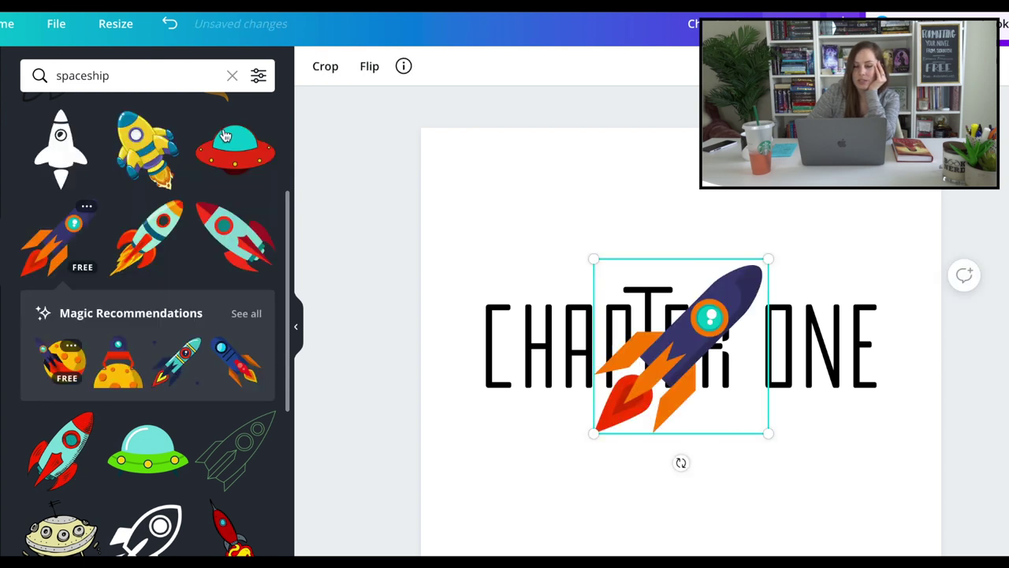
Replace the purple rocket with the green outline rocket, placed below the heading and recoloured black
scroll(234, 315, "down", 3)
left_click(235, 180)
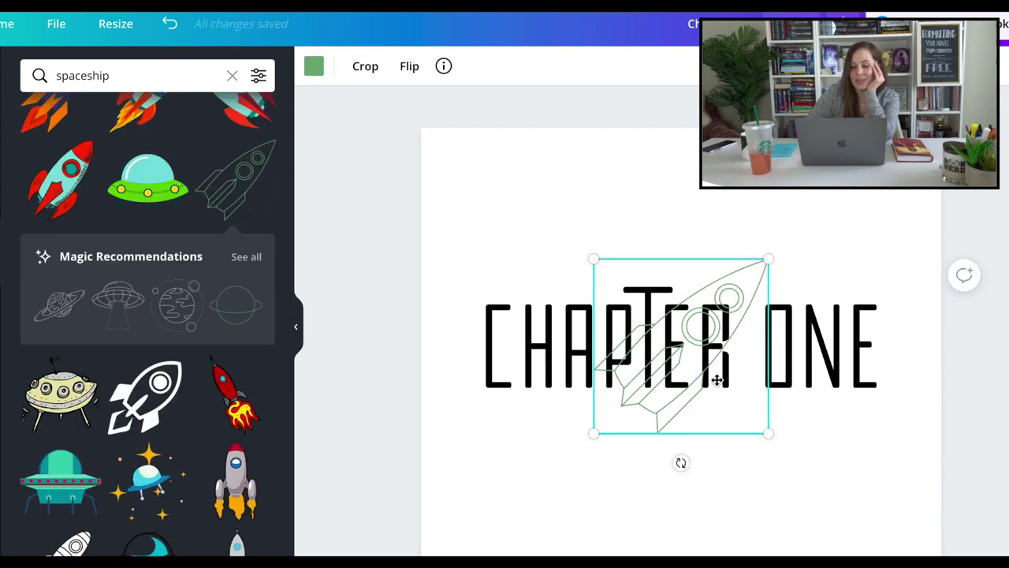
left_click_drag(714, 319, 713, 449)
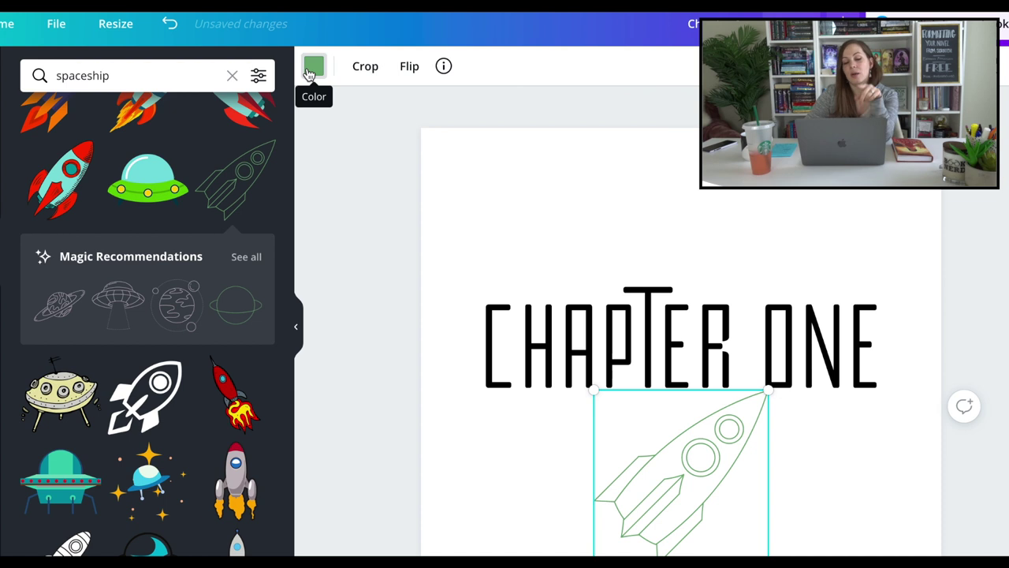
left_click(311, 69)
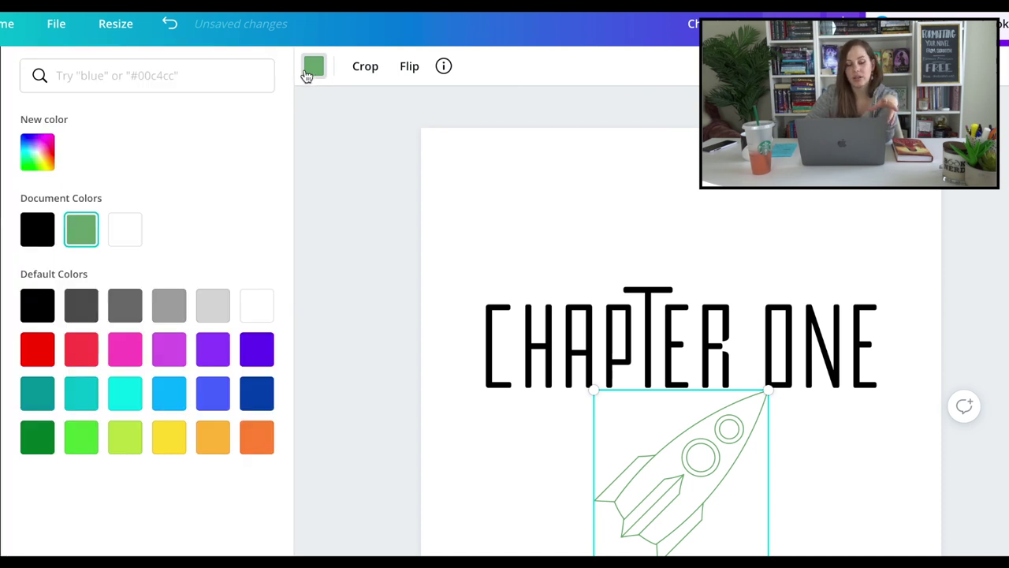
left_click(35, 231)
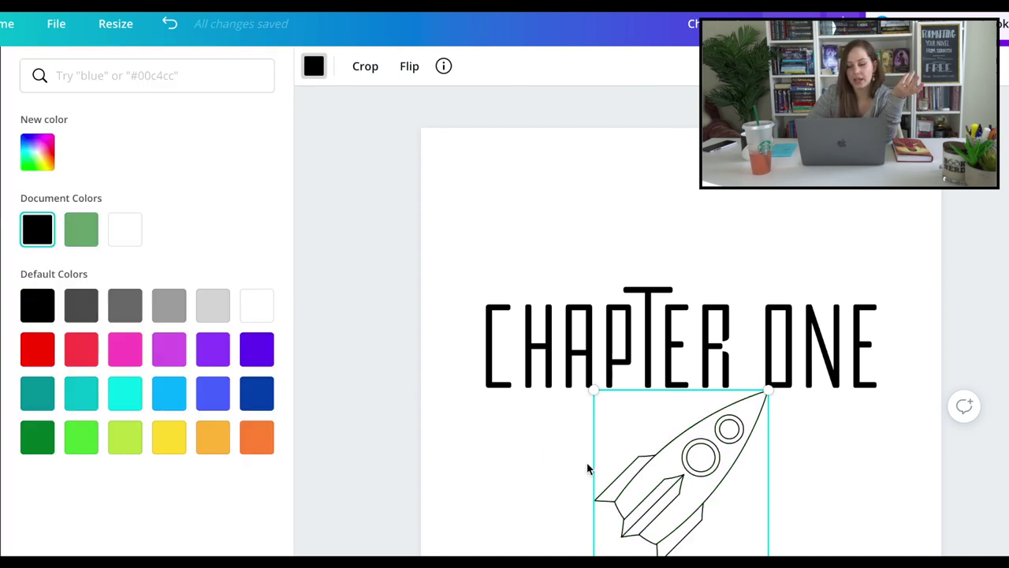
Shrink the outline rocket, rotate it 43° so it points sideways, and centre it beneath the heading
scroll(587, 469, "down", 1)
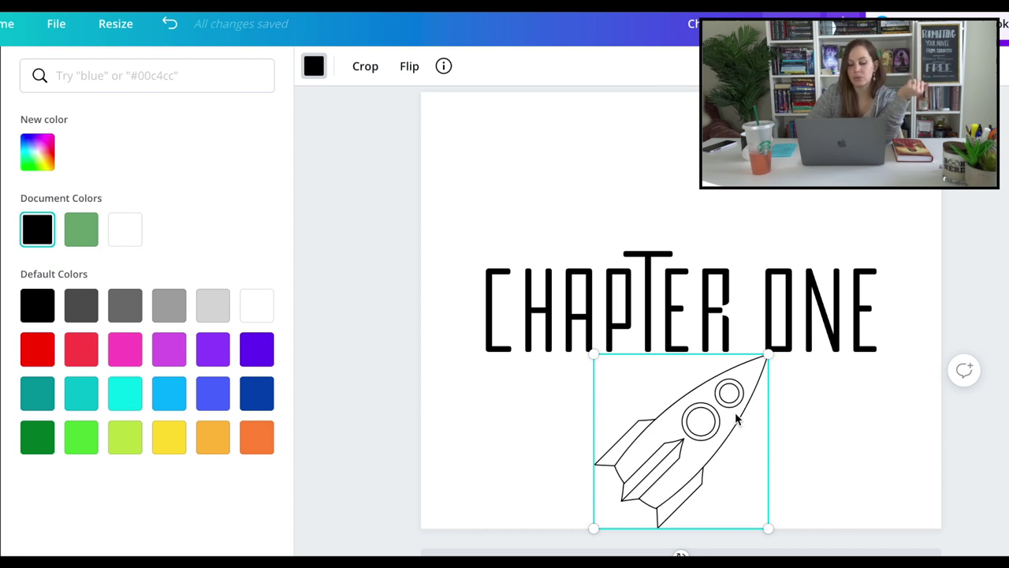
left_click_drag(757, 521, 685, 455)
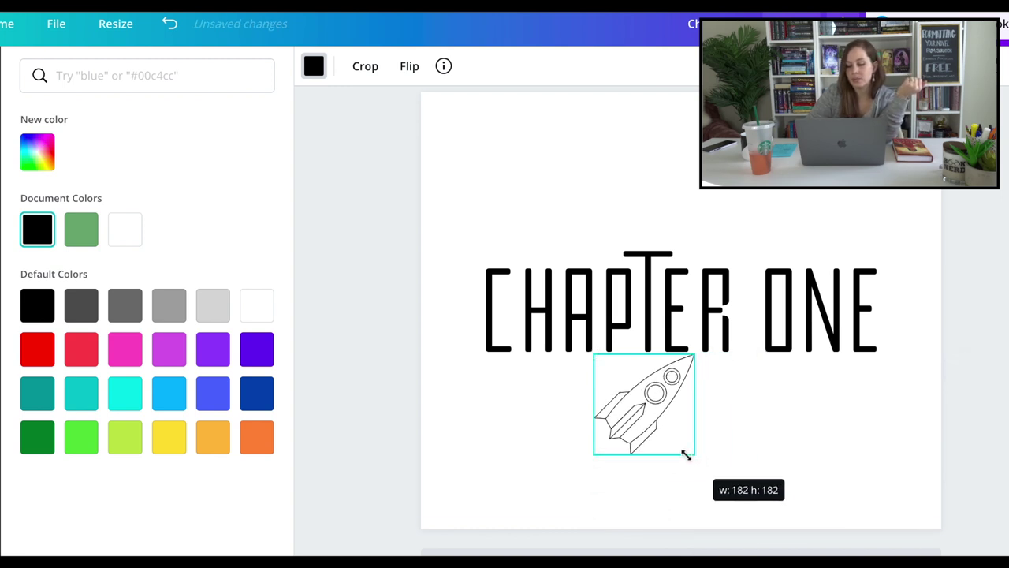
left_click_drag(645, 481, 559, 503)
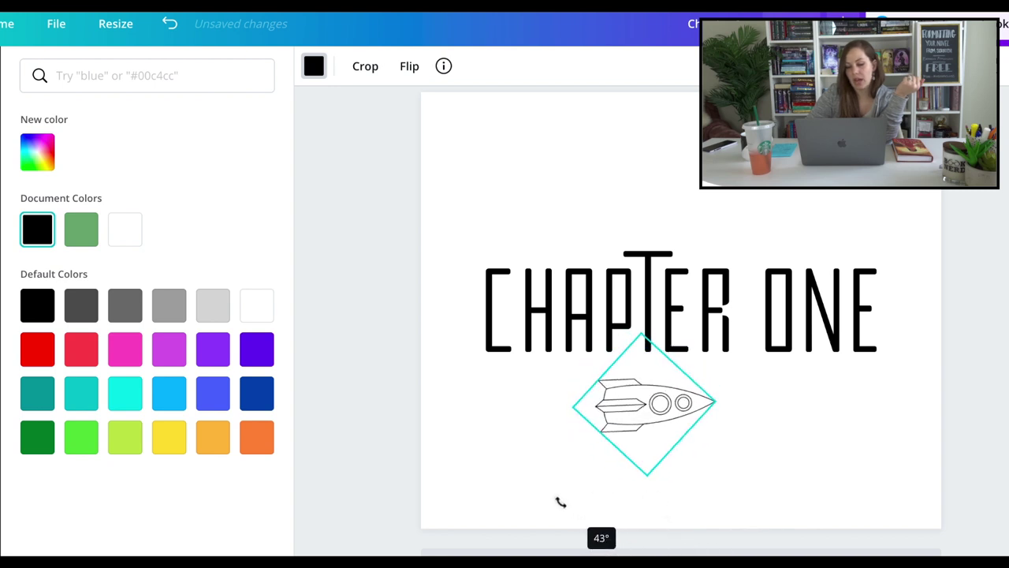
left_click_drag(570, 402, 679, 395)
left_click(707, 418)
left_click(758, 420)
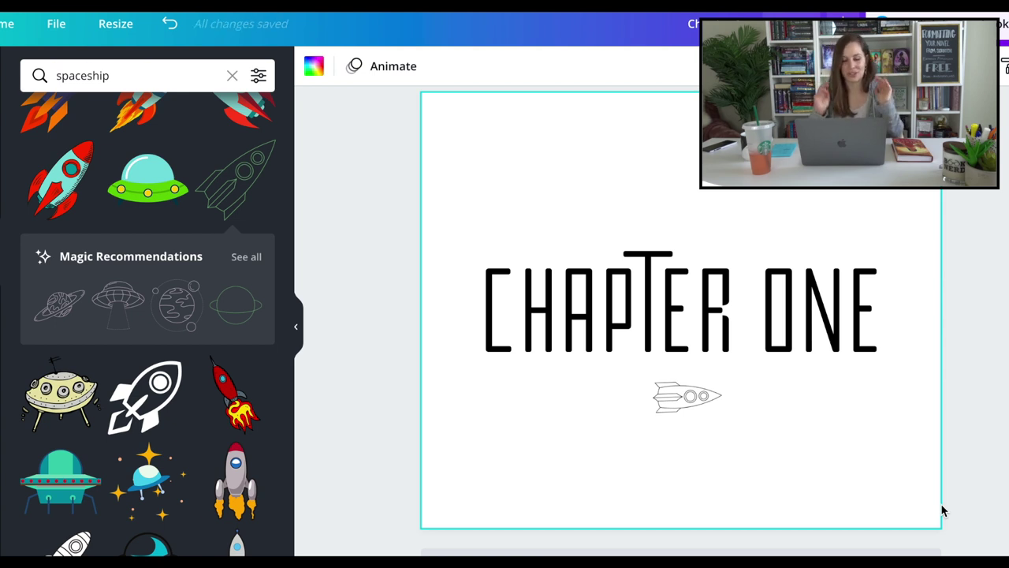
Replace the outline rocket with the slanted red-and-teal rocket from the spaceship results and try it above the heading
left_click(683, 404)
key("Delete")
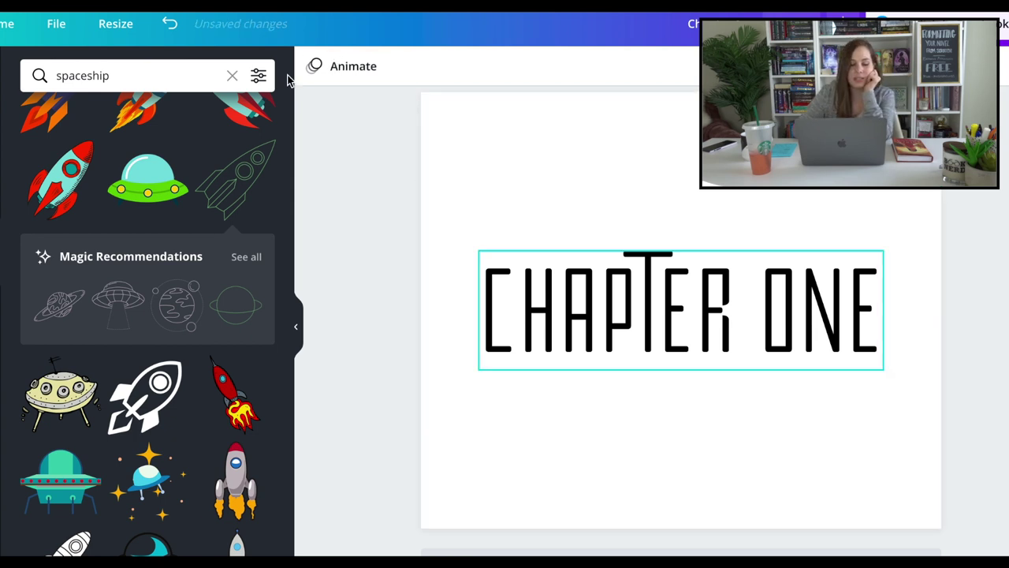
left_click(59, 179)
left_click_drag(743, 220, 768, 256)
left_click_drag(788, 222, 682, 159)
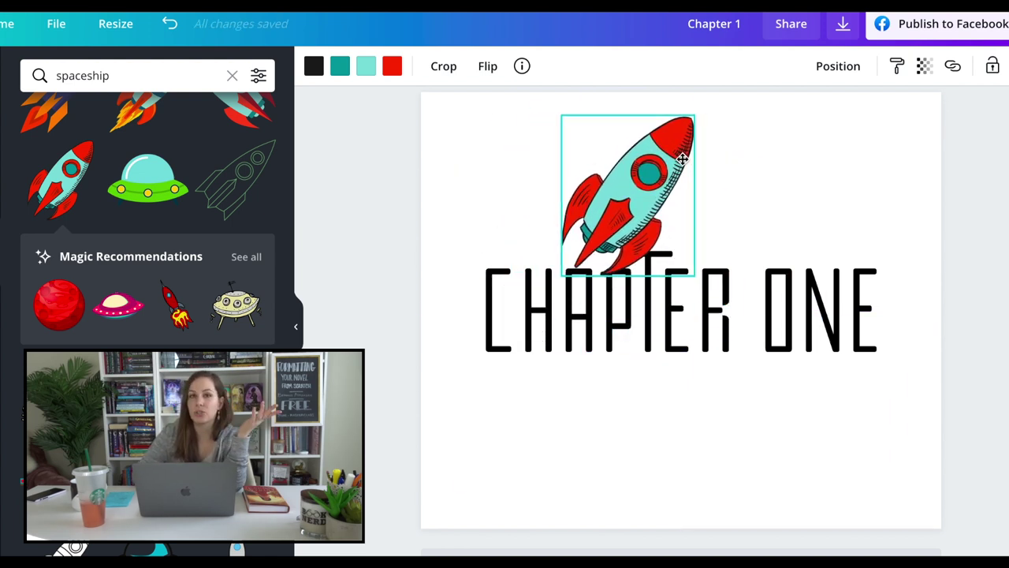
Rotate the red-and-teal rocket to -36° so it stands upright, shrink it and place it over the "O" of "One"
left_click_drag(682, 158, 707, 335)
left_click_drag(687, 481, 746, 433)
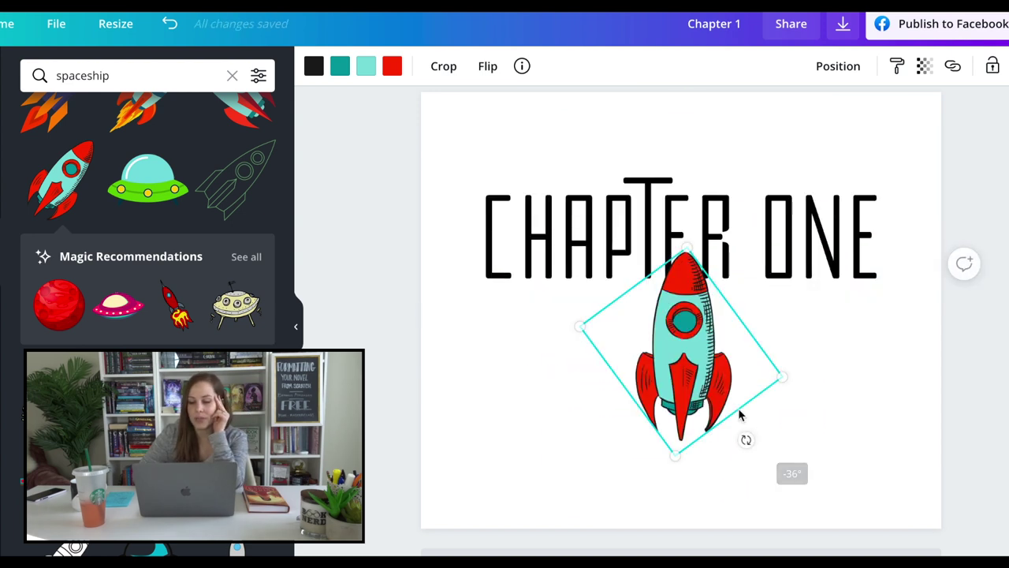
left_click_drag(683, 260, 703, 315)
left_click_drag(689, 372, 787, 234)
left_click(721, 371)
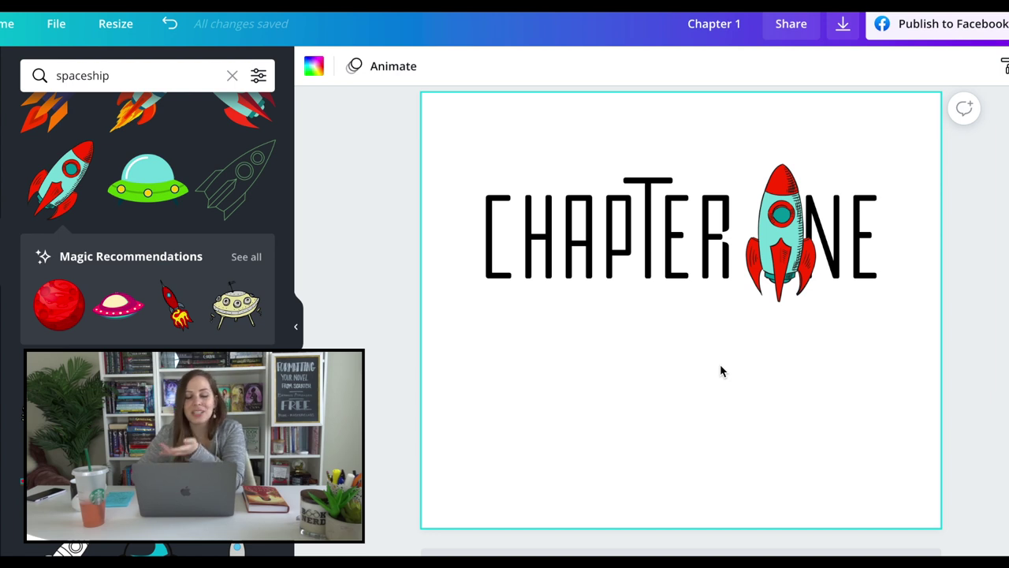
Recolour the rocket in greyscale: dark teal to dark grey, light teal to medium grey and red to light grey
left_click(781, 253)
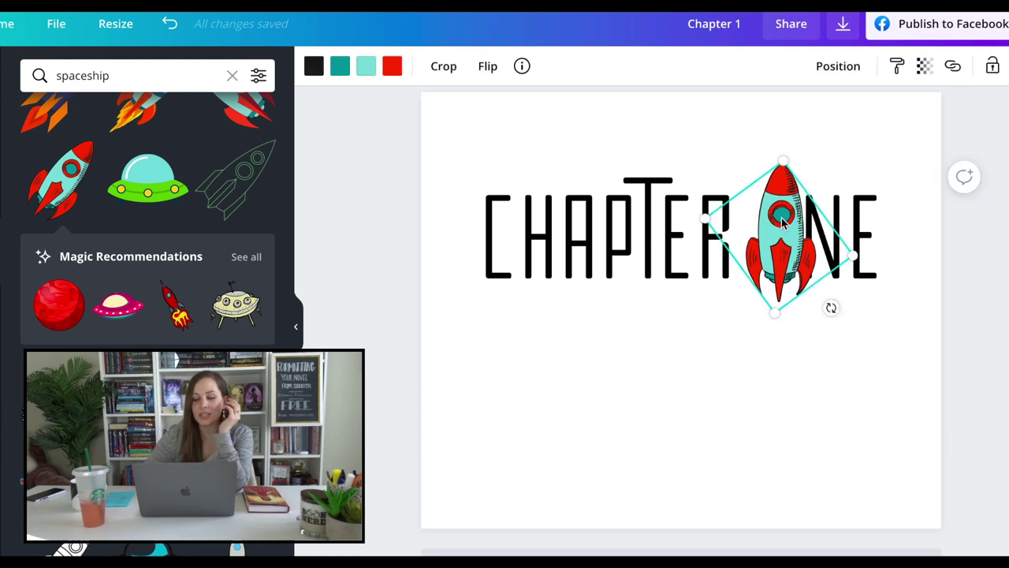
left_click(341, 68)
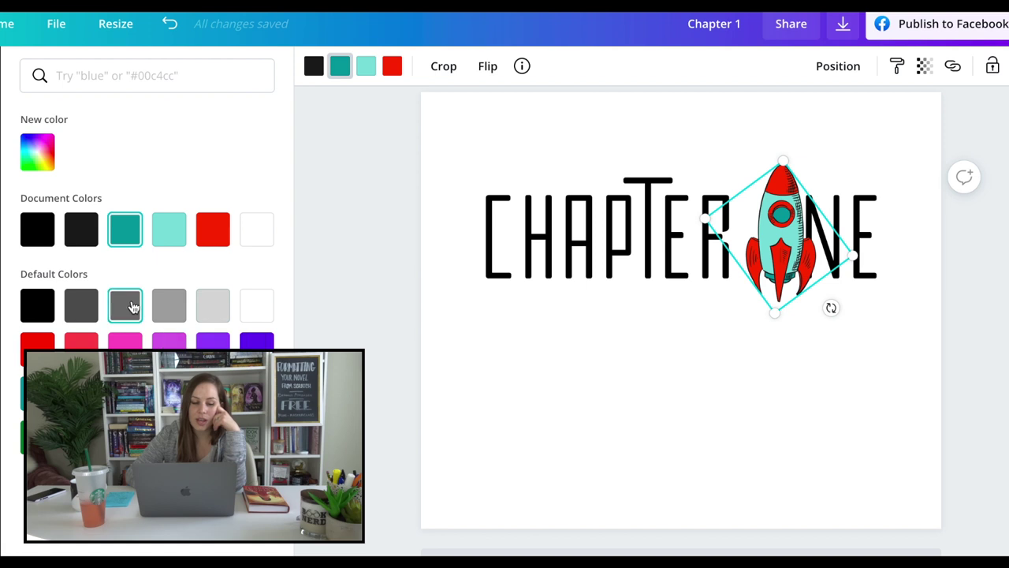
left_click(87, 307)
left_click(373, 72)
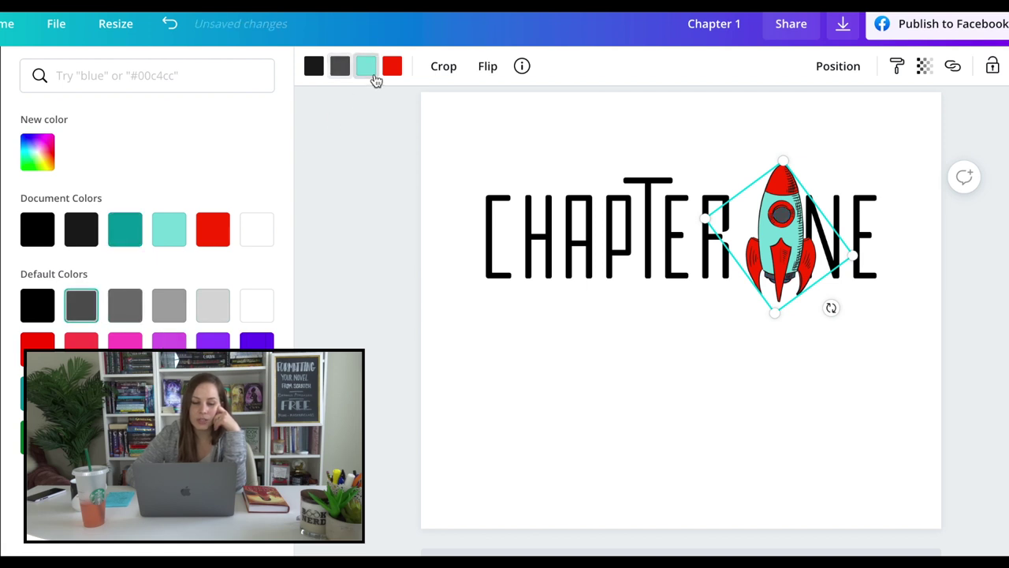
left_click(168, 306)
left_click(392, 65)
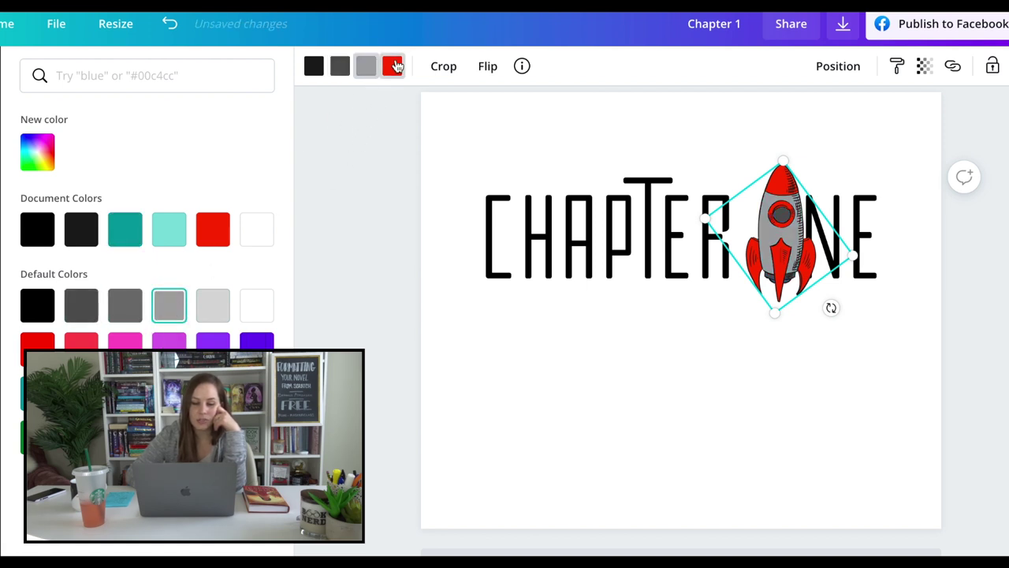
left_click(212, 307)
left_click(781, 344)
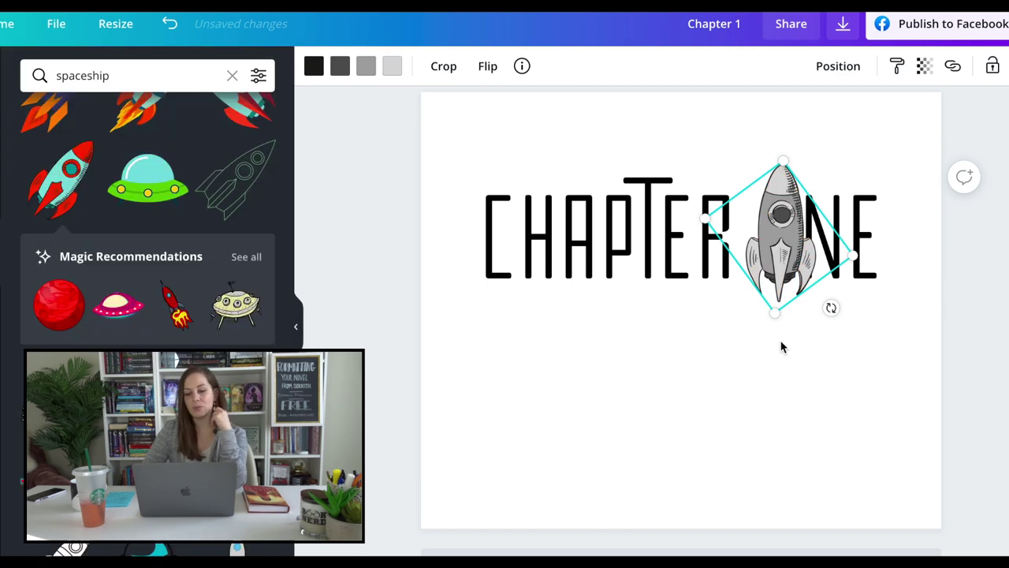
left_click(786, 392)
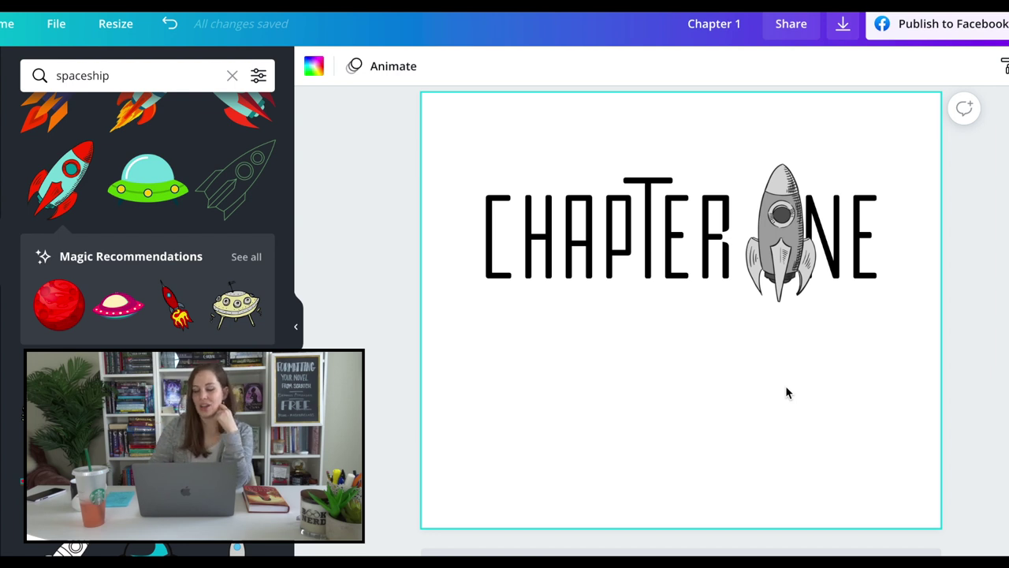
Duplicate the finished heading page as a second page
scroll(828, 331, "up", 1)
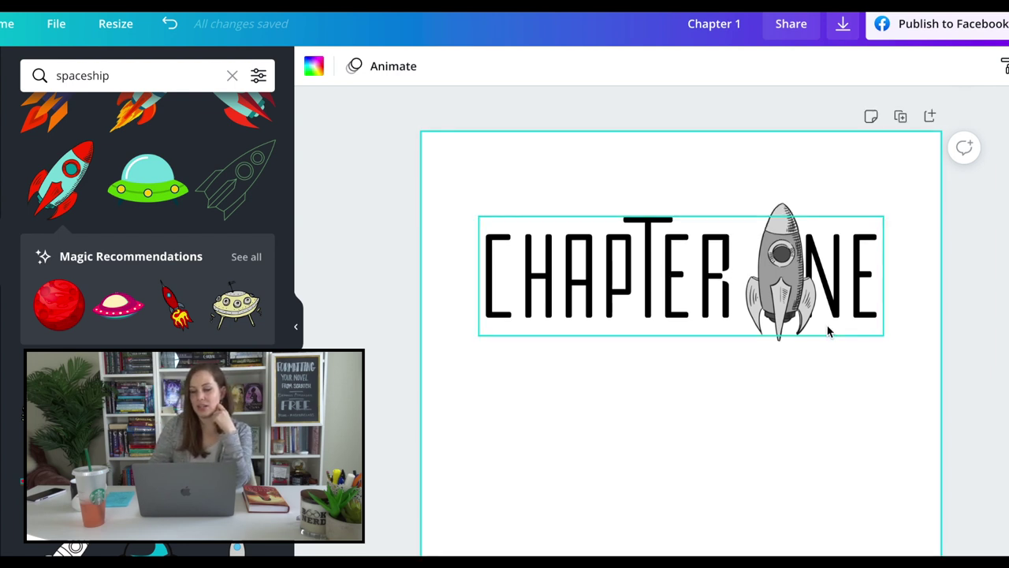
left_click(904, 117)
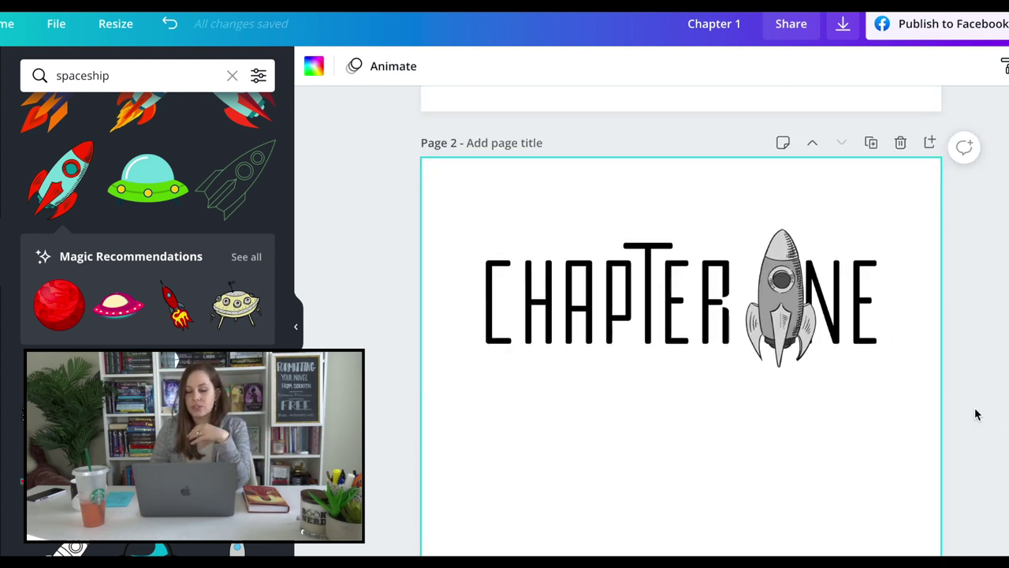
left_click(783, 310)
key("Delete")
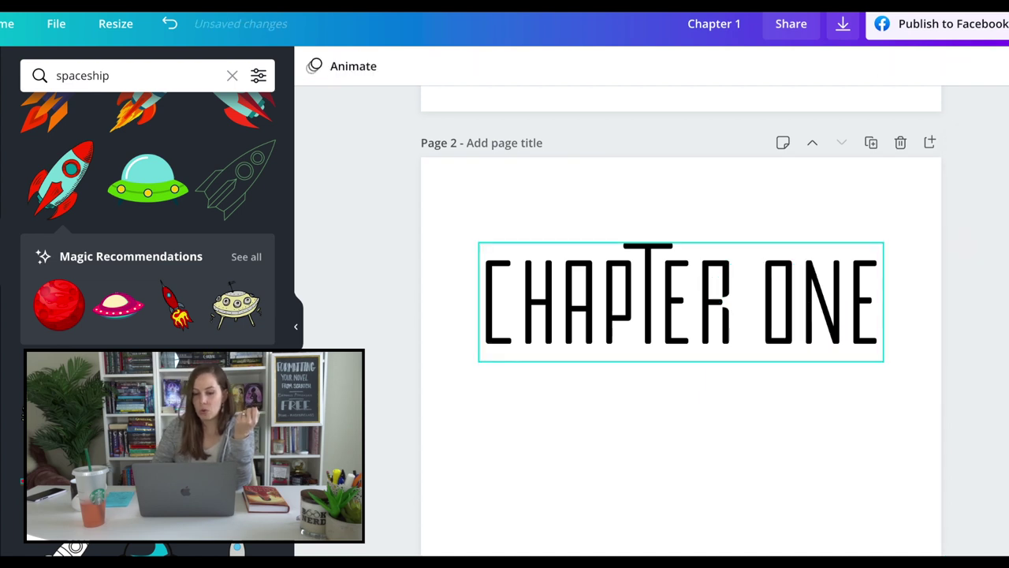
left_click(173, 30)
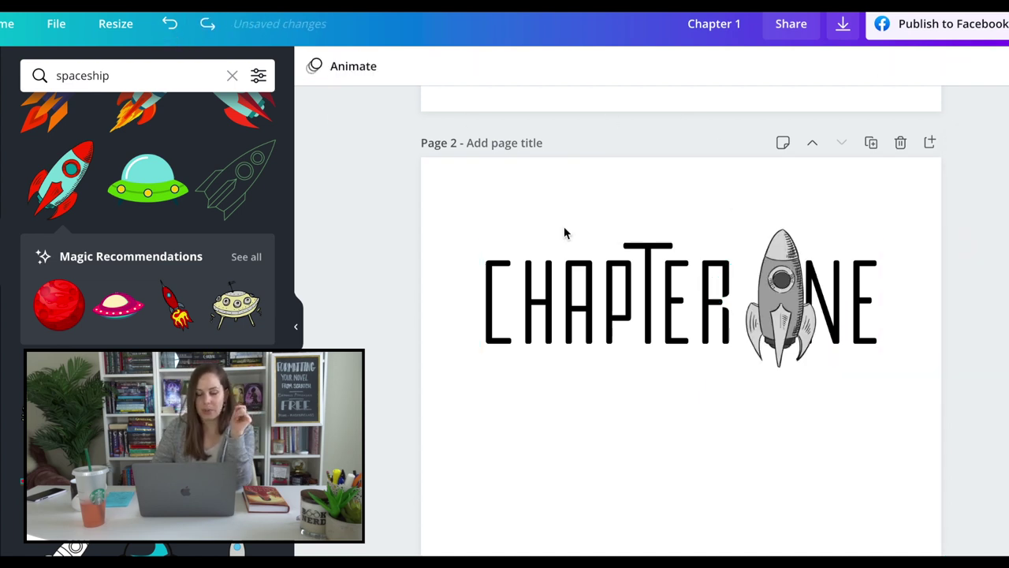
On page 2, turn the grey rocket sideways beneath the heading and enlarge it to roughly the heading's width
left_click_drag(795, 304, 615, 461)
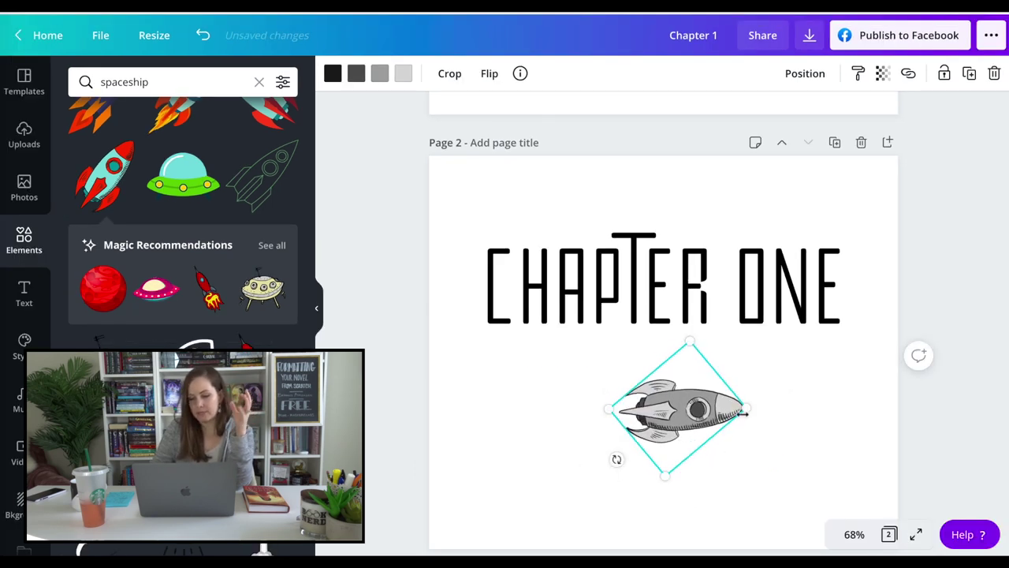
left_click_drag(746, 411, 891, 412)
left_click_drag(718, 392, 659, 369)
left_click_drag(545, 390, 469, 416)
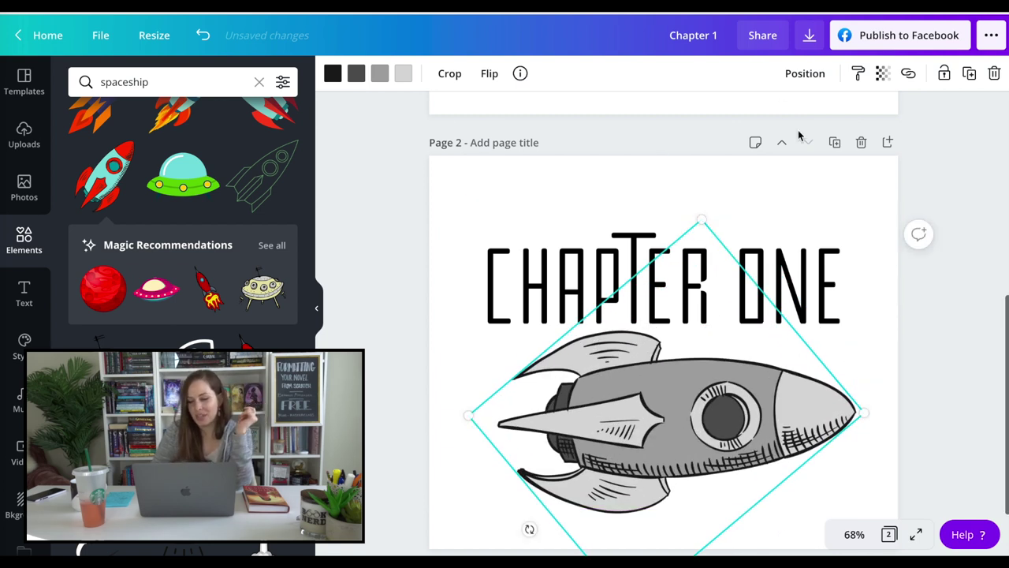
left_click(817, 157)
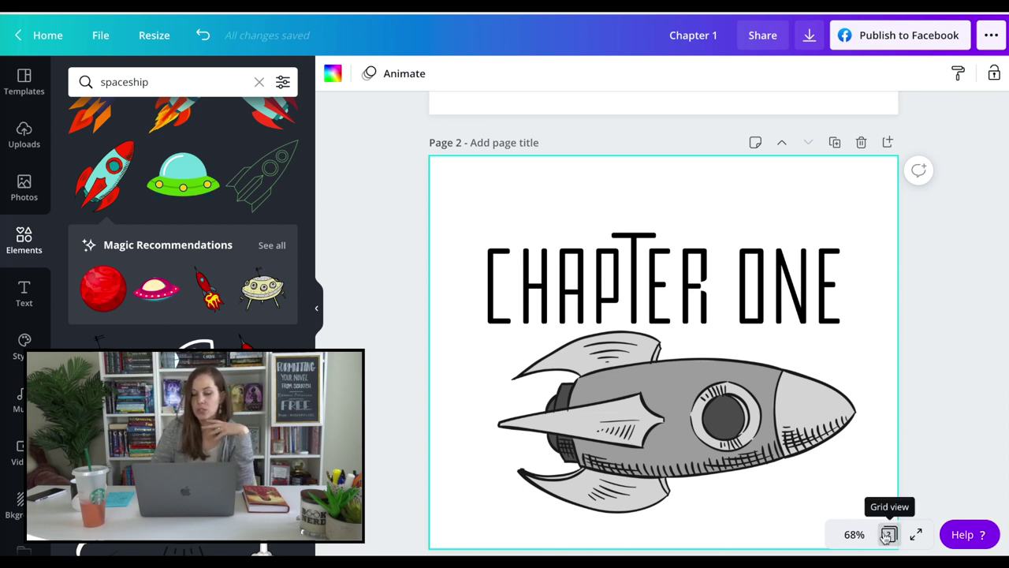
Review both heading pages at 25% zoom, in grid view and in full screen
left_click(853, 534)
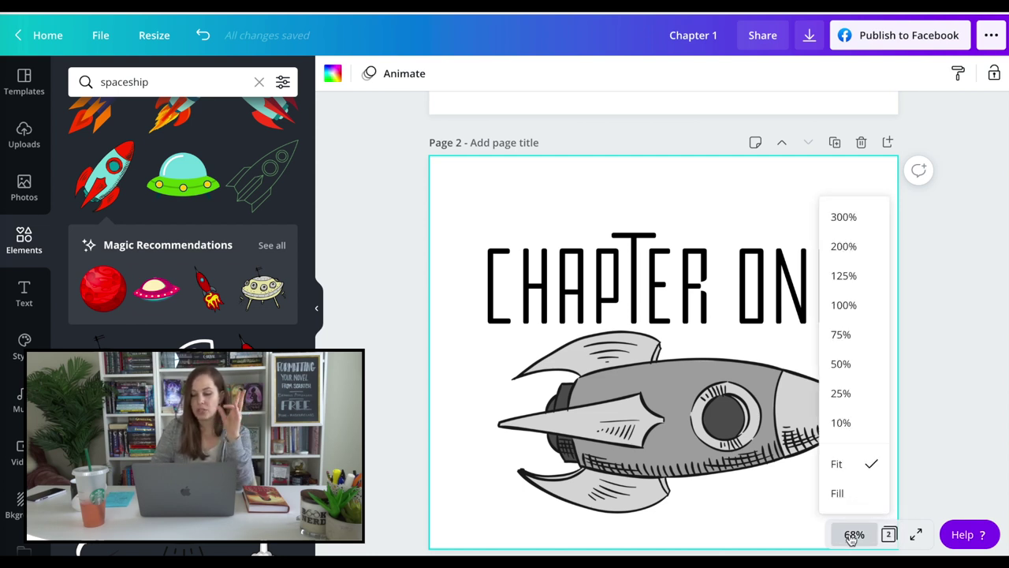
left_click(843, 394)
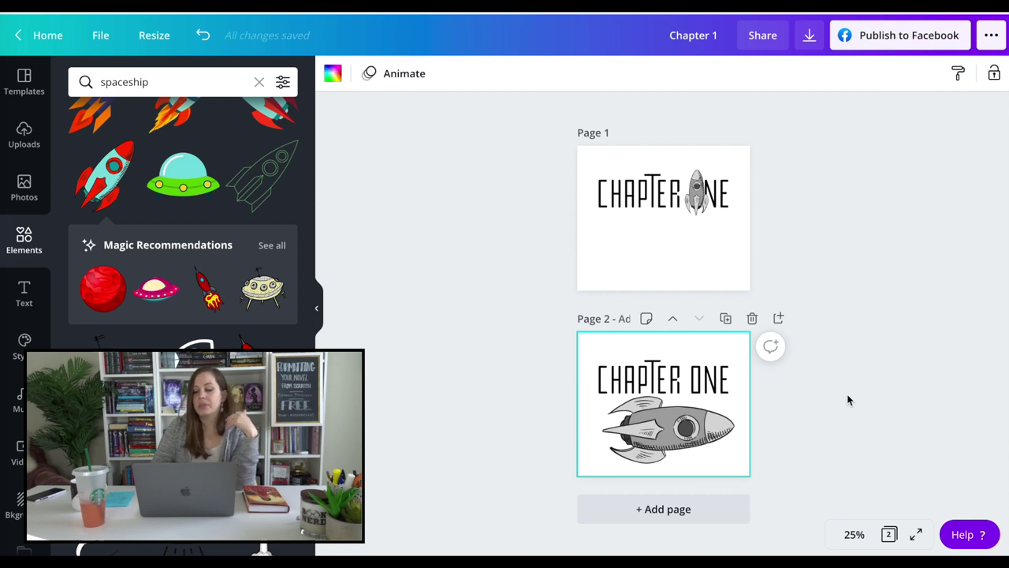
left_click(889, 534)
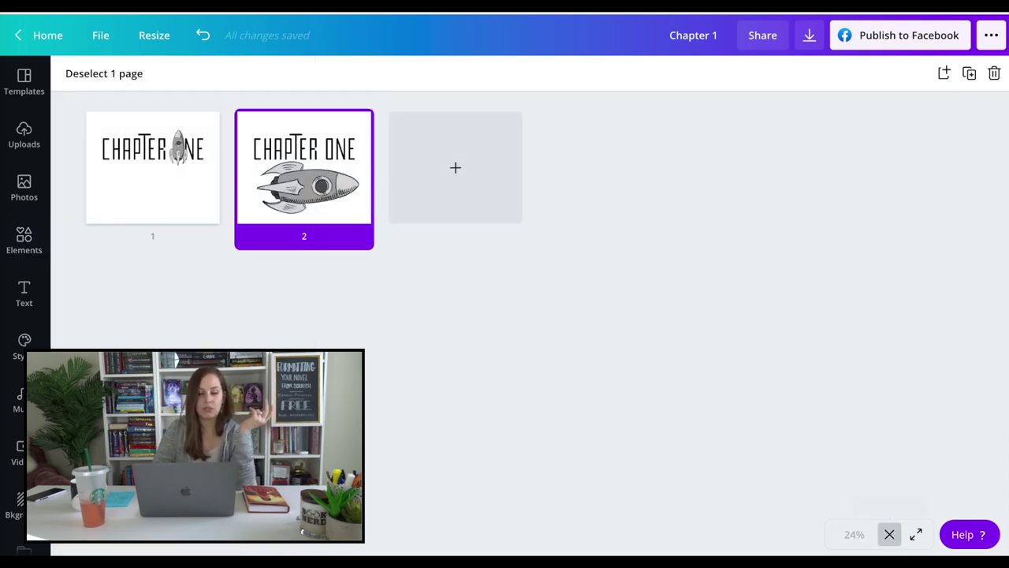
left_click(599, 394)
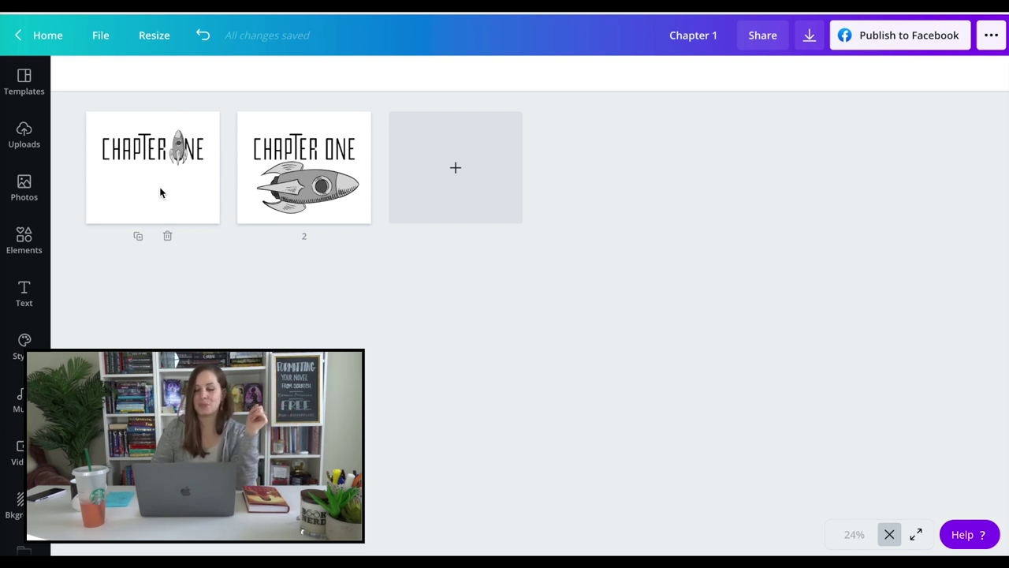
left_click(916, 534)
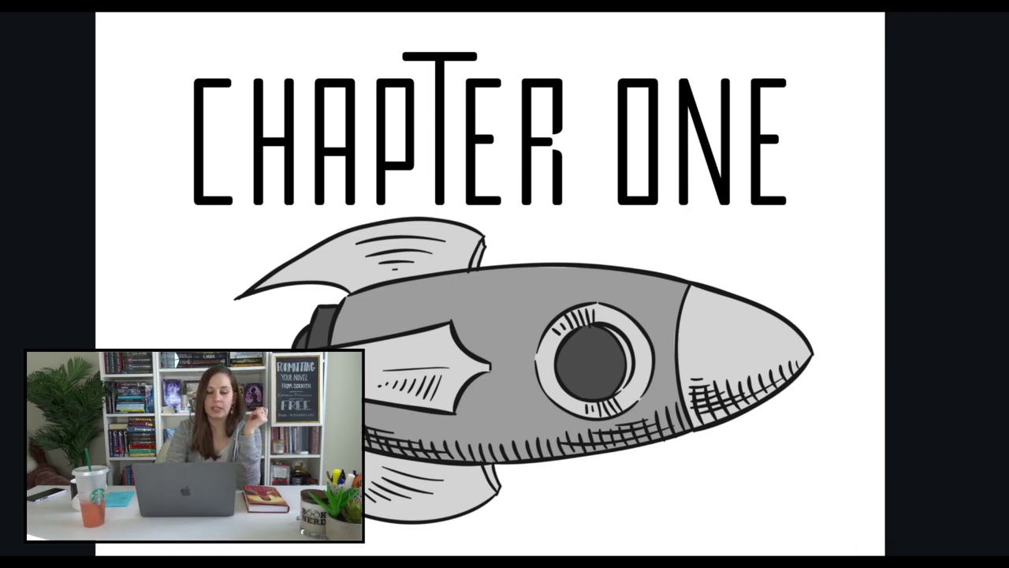
Leave the full-screen view, delete the sideways rocket from page 2 and move the heading to the page's lower half
key("Escape")
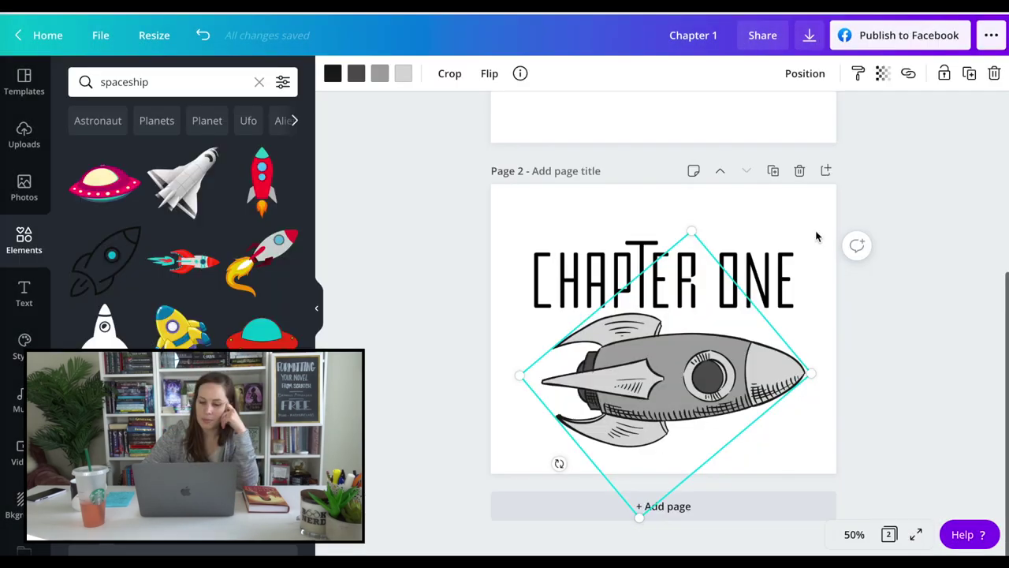
left_click(816, 240)
left_click(663, 394)
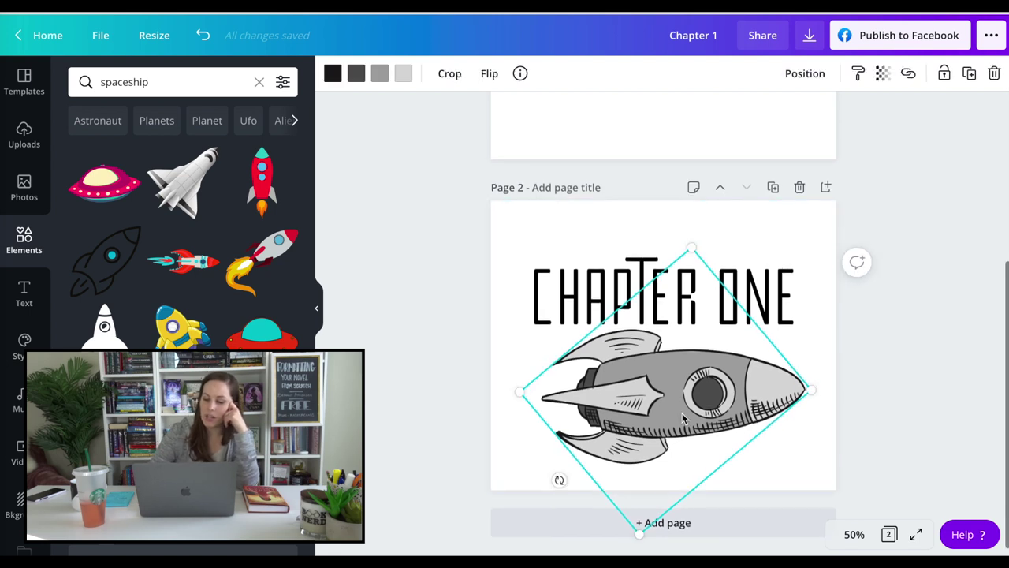
key("Delete")
left_click_drag(623, 290, 625, 387)
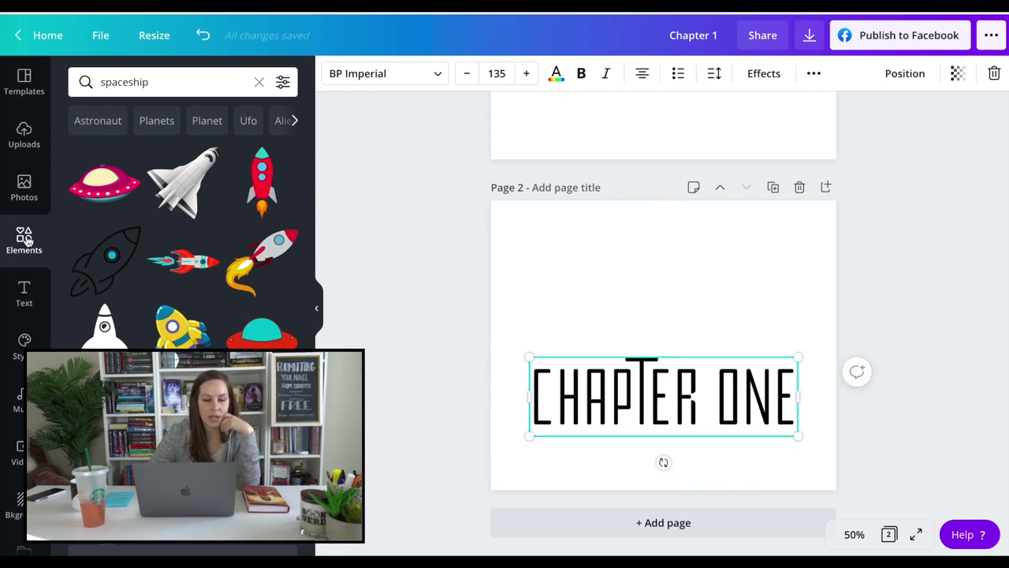
Search the graphics for "cloud" and browse for one that suits the heading
left_click(119, 82)
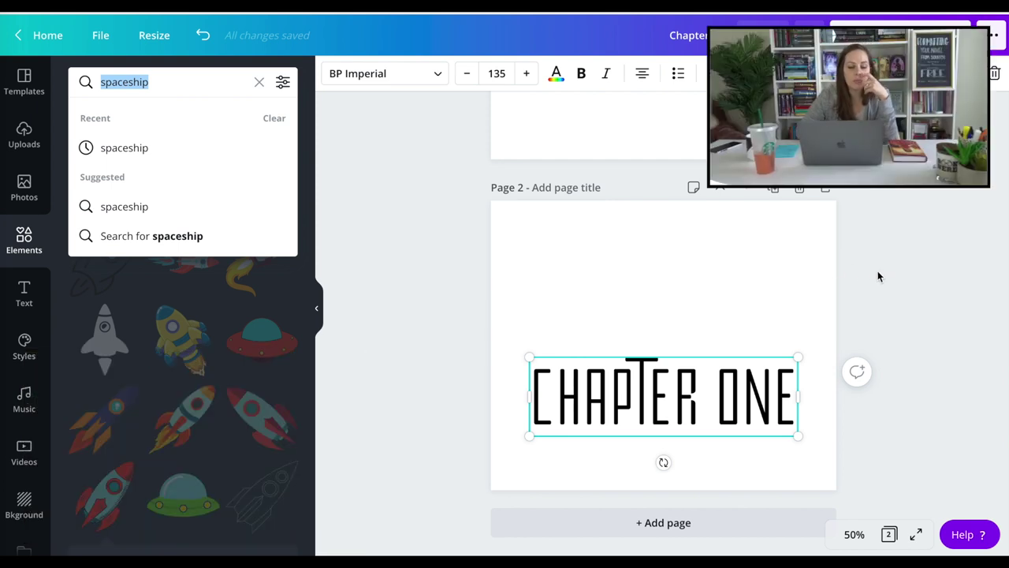
type("cloud")
key("Return")
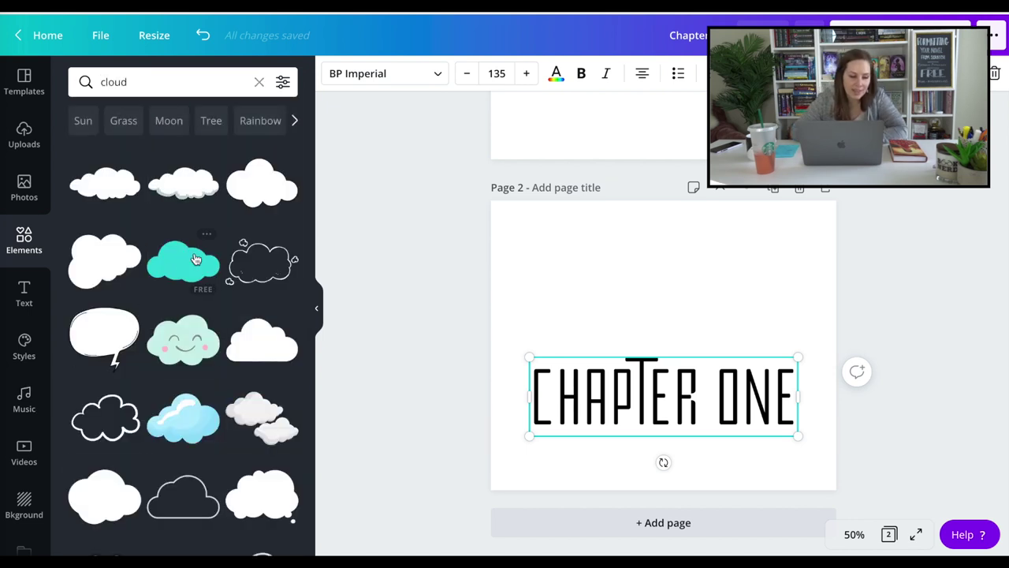
scroll(196, 260, "down", 2)
scroll(158, 224, "down", 5)
scroll(151, 227, "up", 2)
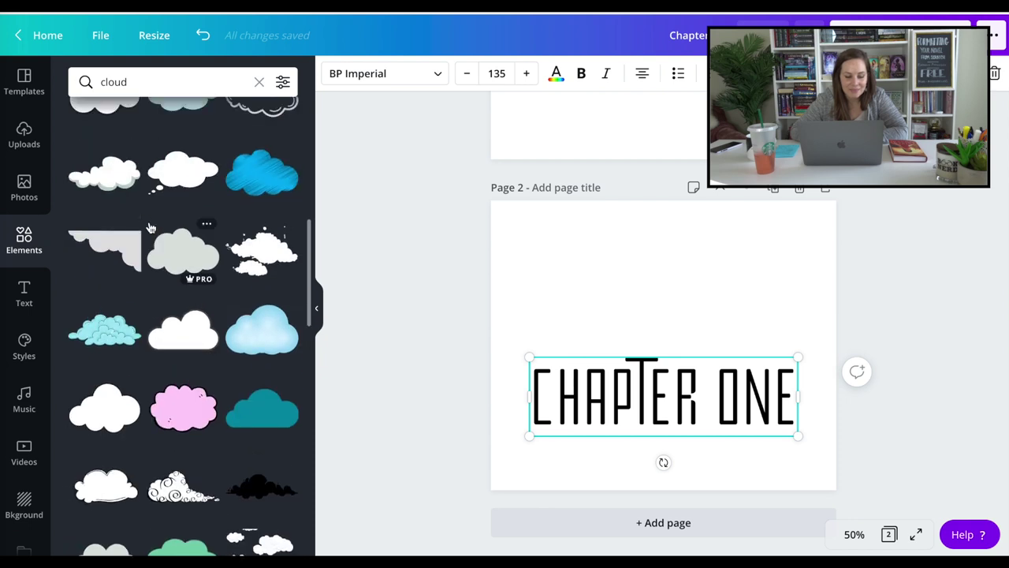
Try the light grey scalloped cloud border in page 2's upper right corner, enlarged to the full page width
left_click(106, 248)
left_click_drag(639, 320, 744, 216)
left_click_drag(701, 282, 480, 372)
Bring the heading forward over the cloud border, centre it higher on the page and enlarge it to font size 147
left_click(729, 414)
left_click_drag(730, 414, 723, 361)
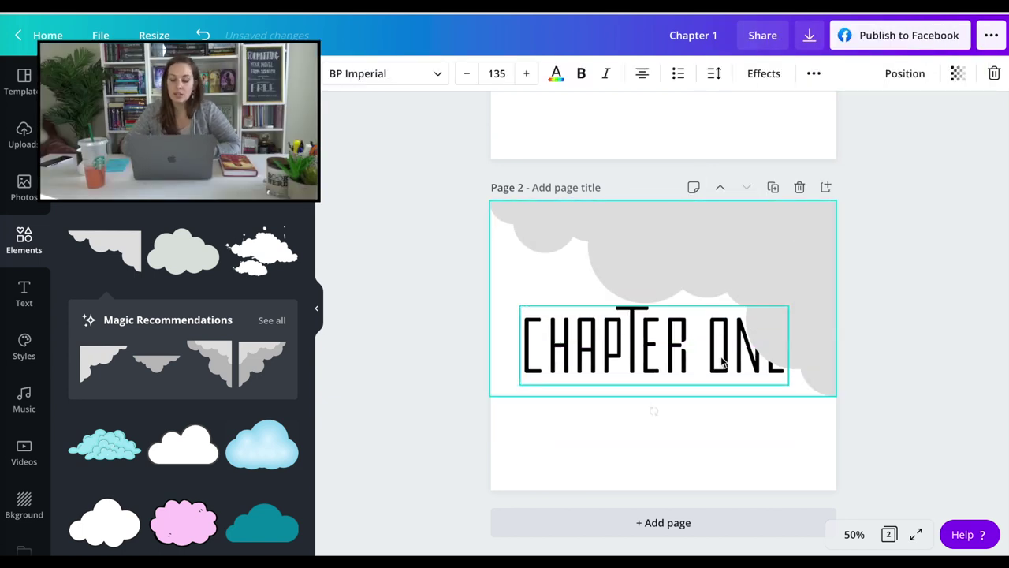
left_click(896, 73)
left_click(753, 114)
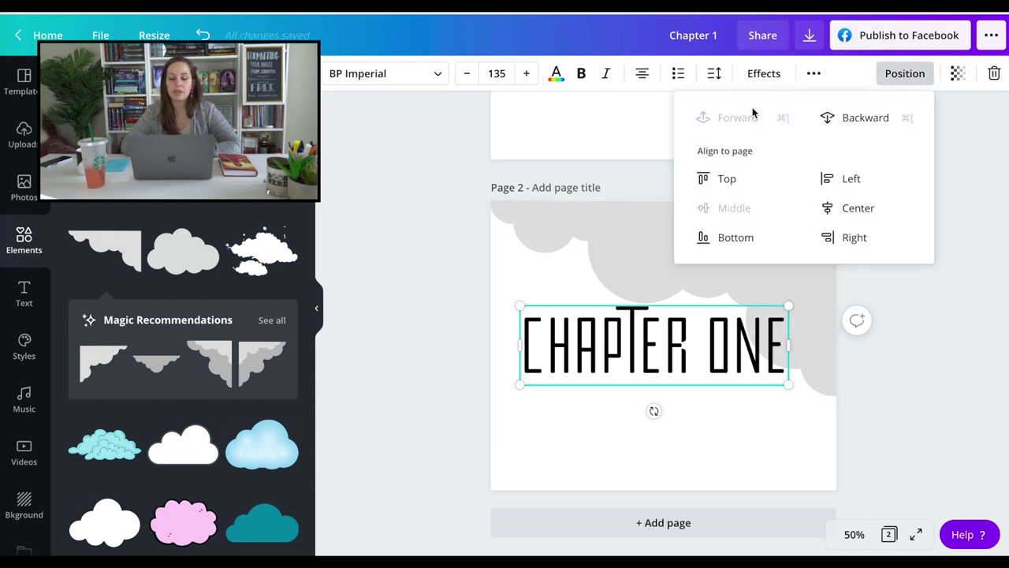
left_click(680, 451)
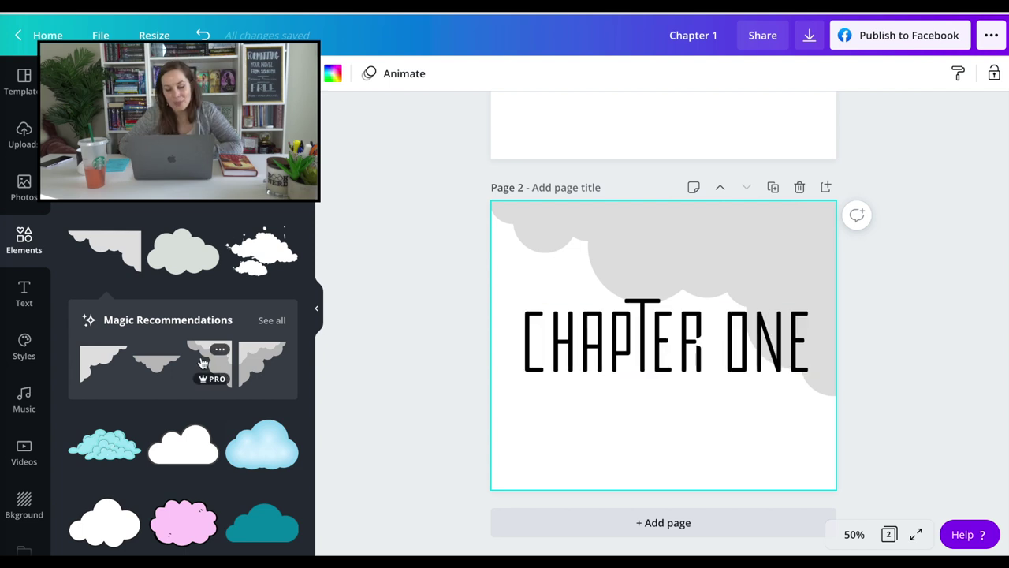
Try the two-tone grey corner cloud in place of the light grey border, enlarged across page 2
left_click(768, 242)
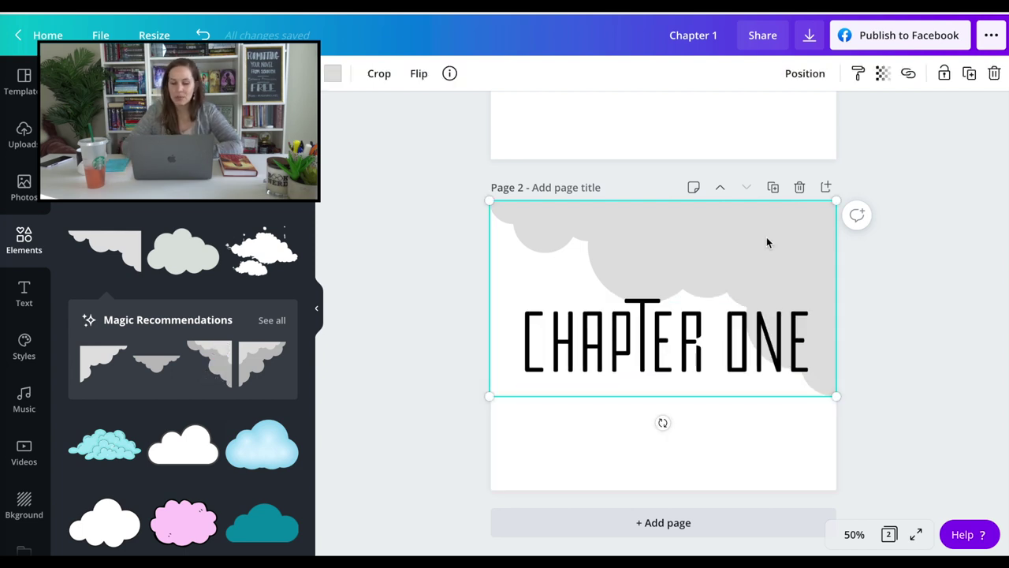
key("Delete")
left_click(225, 369)
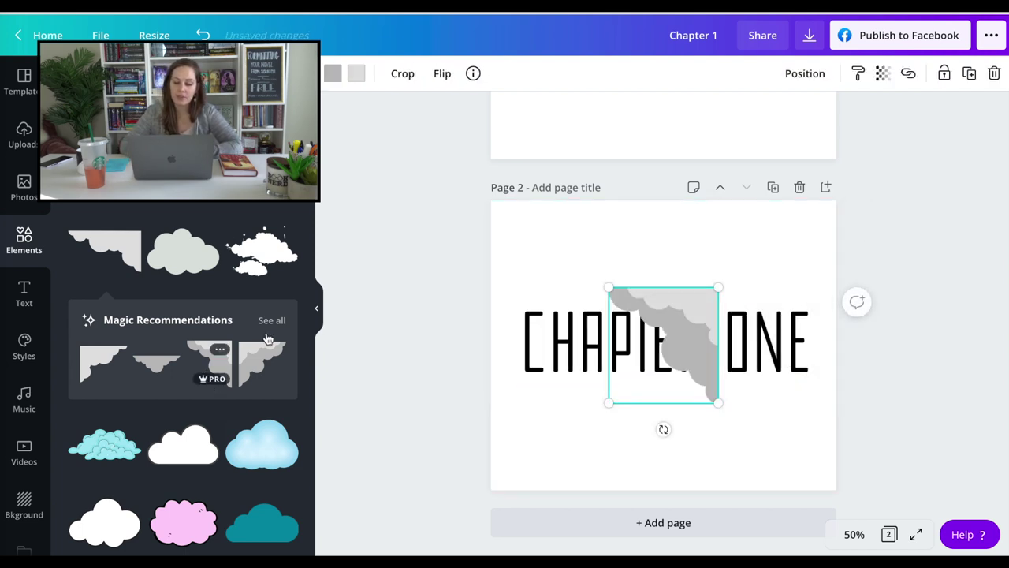
left_click_drag(666, 328, 784, 240)
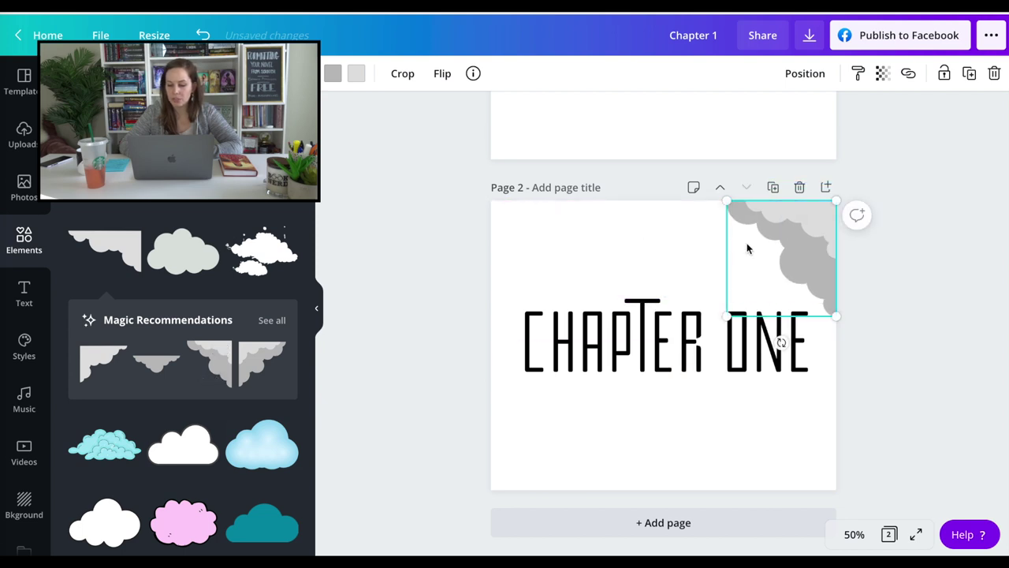
left_click_drag(727, 315, 566, 486)
key("Delete")
Add the swirling line-art cloud across the top of page 2 at nearly full width and place the heading below it
scroll(213, 332, "down", 5)
left_click(181, 335)
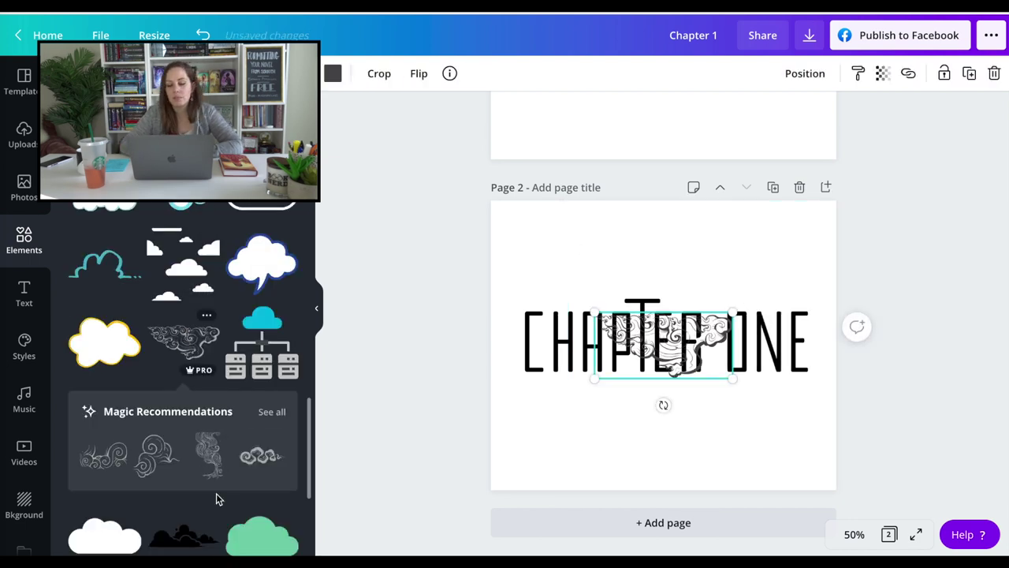
left_click_drag(672, 361, 565, 246)
left_click_drag(629, 265, 840, 320)
mouse_move(741, 241)
left_mouse_down()
mouse_move(741, 261)
mouse_move(741, 253)
left_mouse_up()
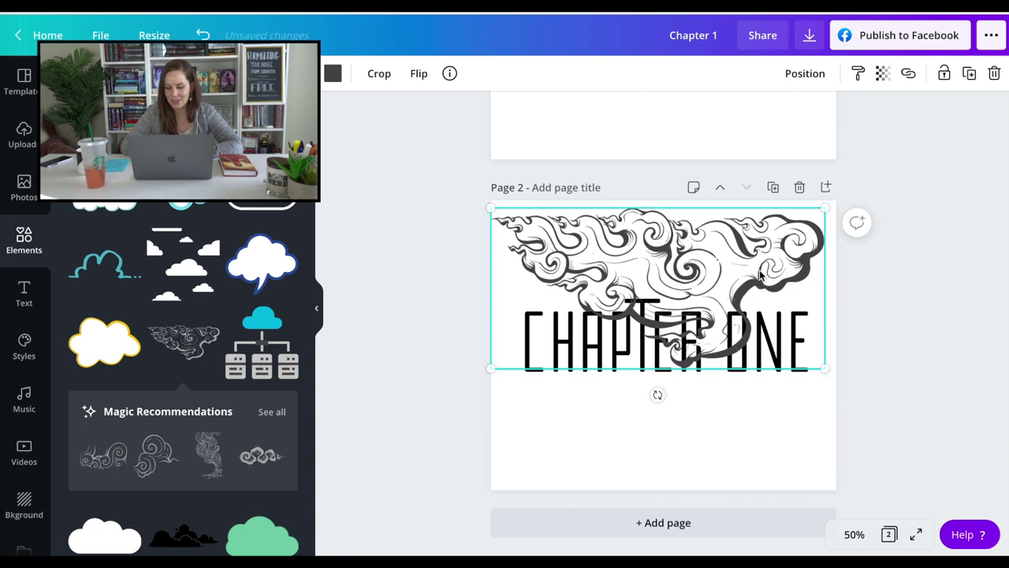
left_click_drag(552, 347, 552, 416)
left_click(881, 374)
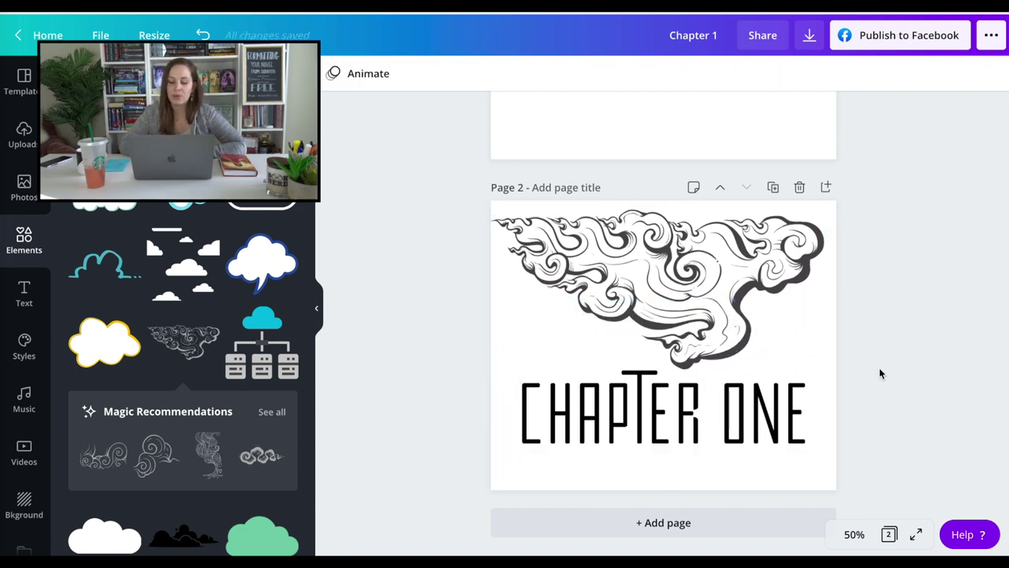
Swap the order so the heading sits above the swirling cloud, and shrink the cloud to slightly narrower than the heading
left_click(671, 307)
left_click_drag(671, 307, 676, 531)
left_click_drag(680, 422, 683, 285)
left_click(675, 477)
left_click_drag(675, 477, 674, 351)
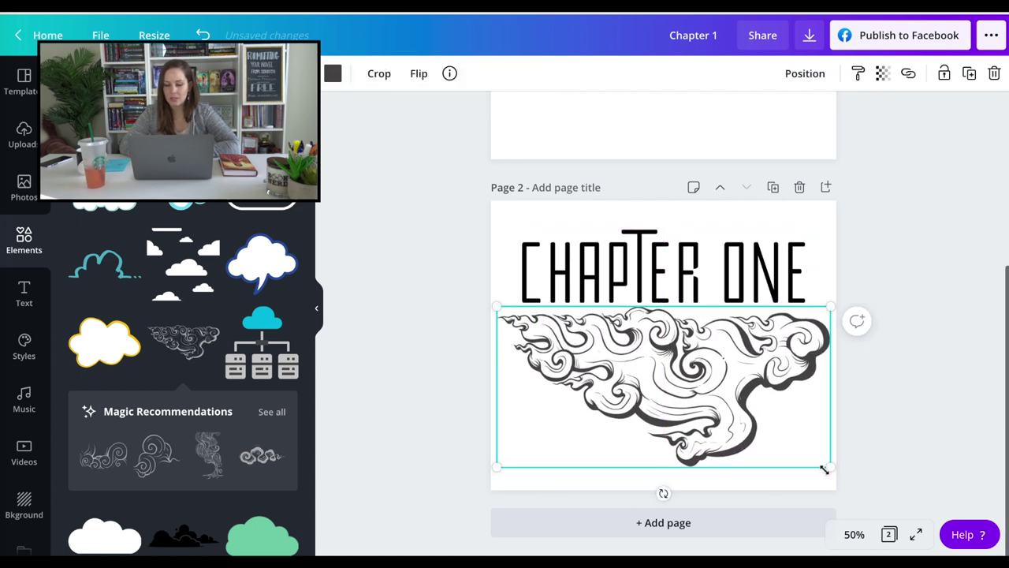
left_click_drag(824, 469, 792, 434)
left_click(766, 485)
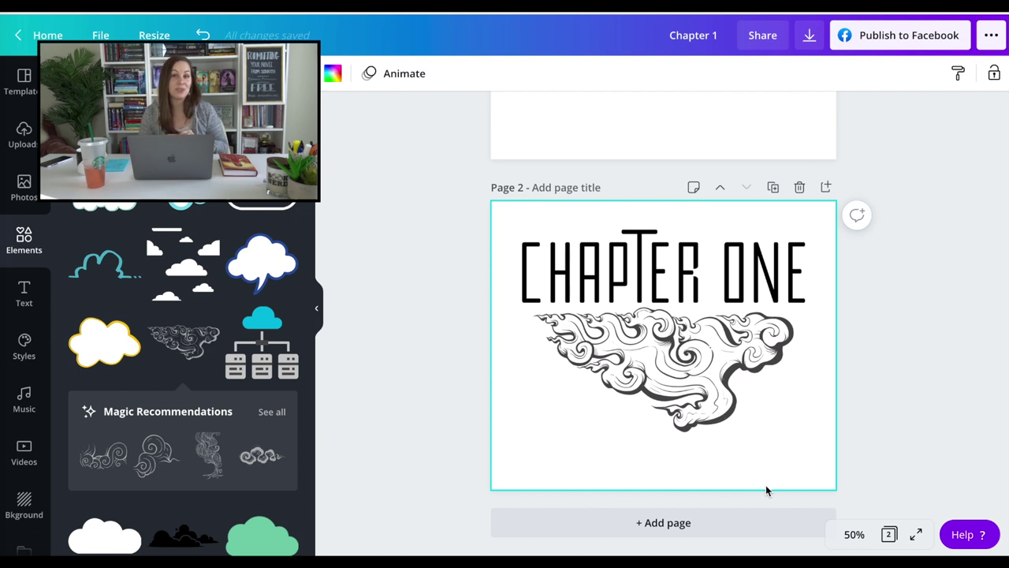
Replace the swirling cloud with the cloudy landscape silhouette, placed above the heading
scroll(193, 295, "down", 5)
left_click(193, 294)
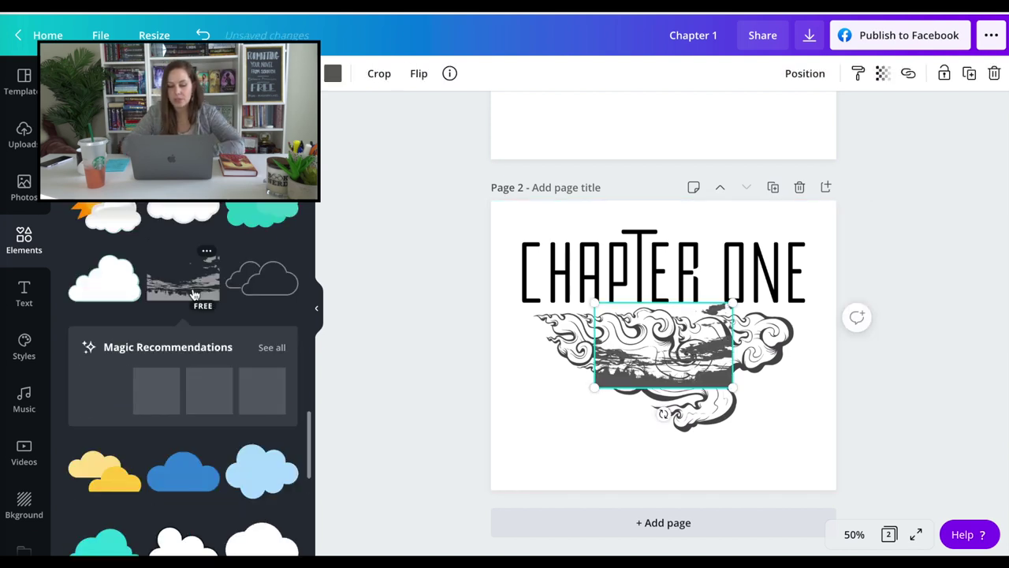
left_click_drag(722, 381, 619, 408)
left_click(670, 395)
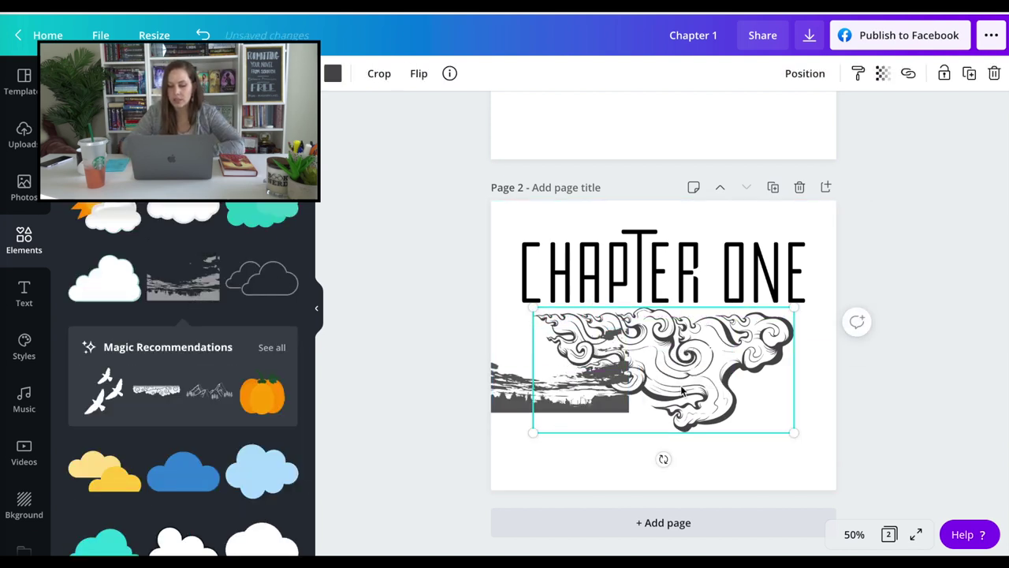
key("Delete")
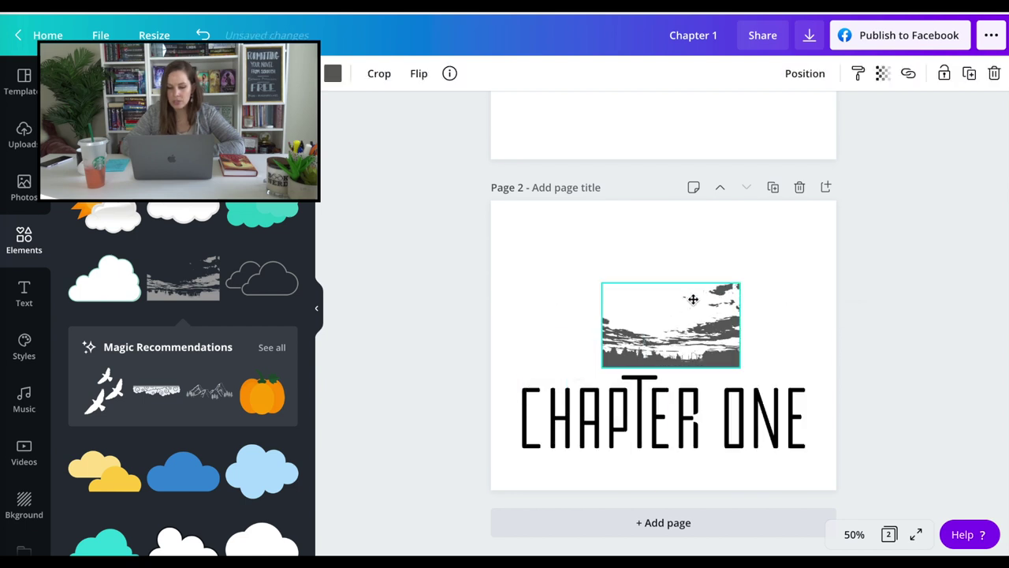
Colour the landscape silhouette near-black and spread it upside down across the page's full width, with the heading over its lower part
left_click(693, 300)
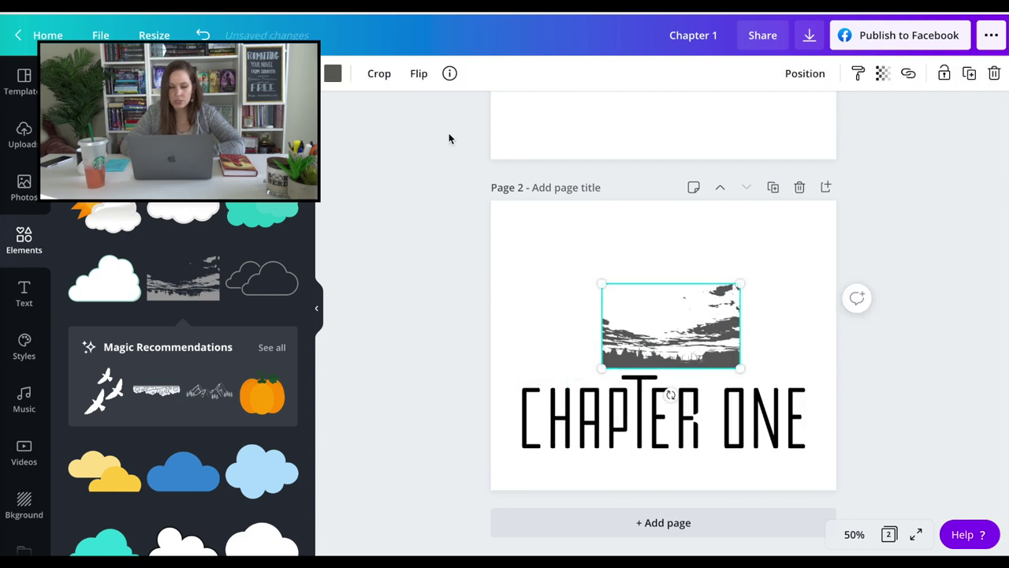
left_click(333, 75)
left_click(123, 220)
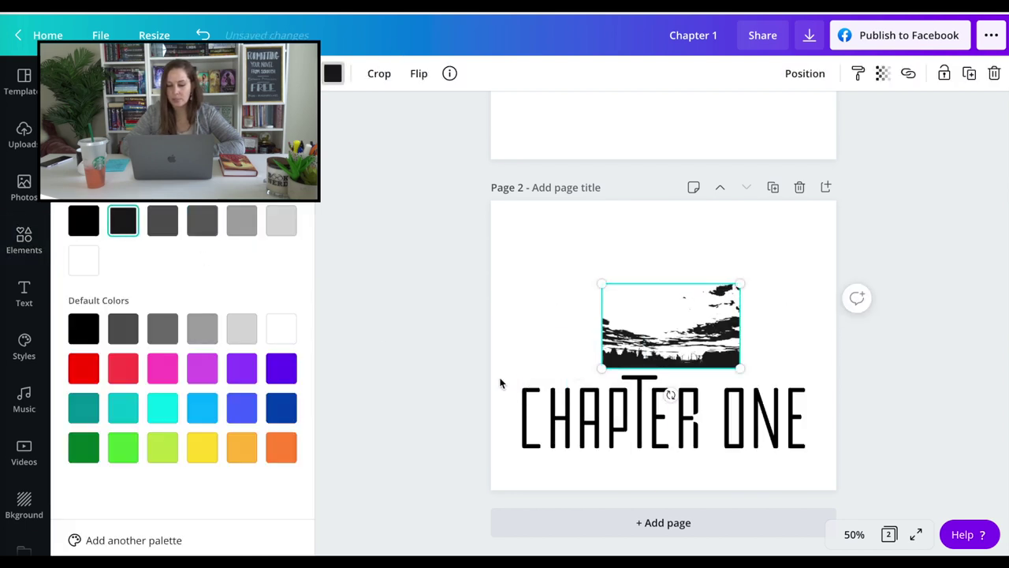
left_click_drag(670, 394, 665, 218)
left_click_drag(684, 343, 578, 265)
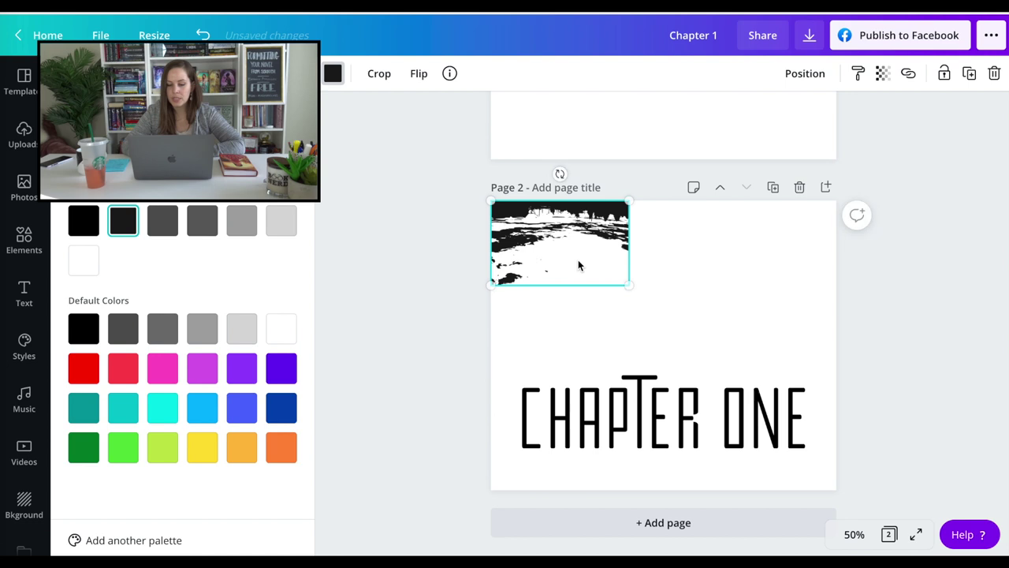
left_click_drag(628, 292, 836, 412)
left_click(677, 369)
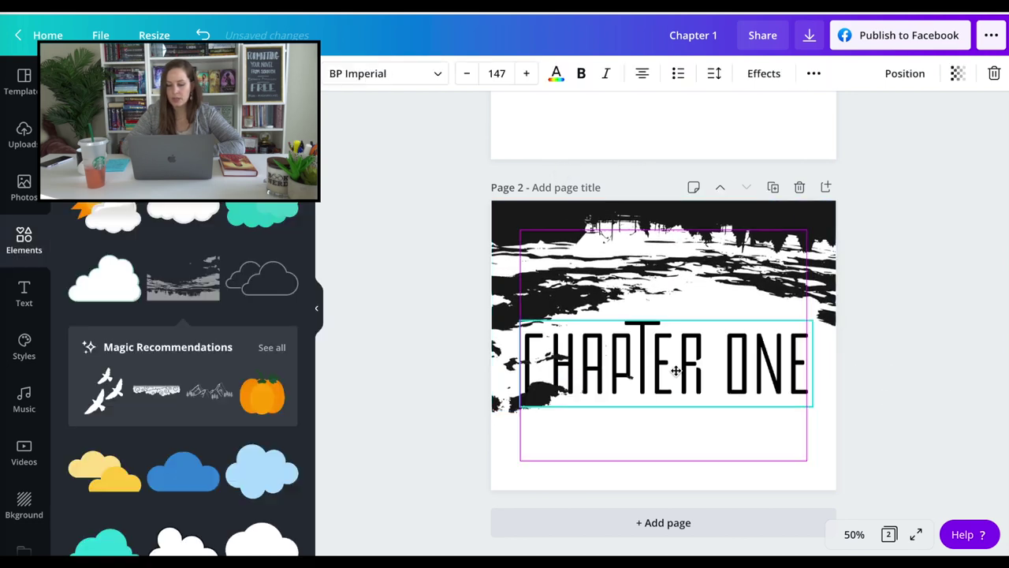
Recolour the landscape silhouette behind the heading light grey, after trying medium grey and coral red
left_click(585, 227)
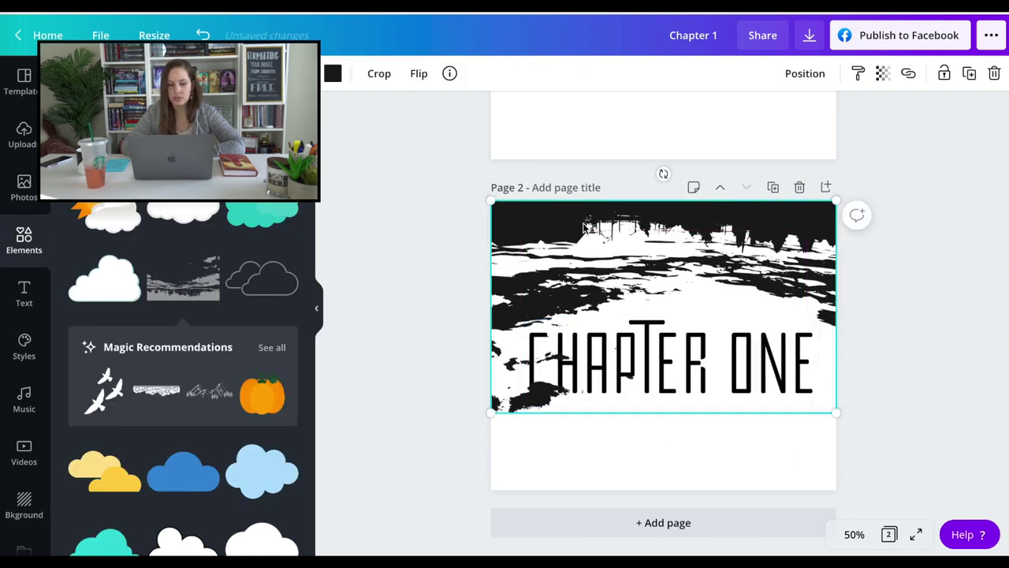
left_click(332, 72)
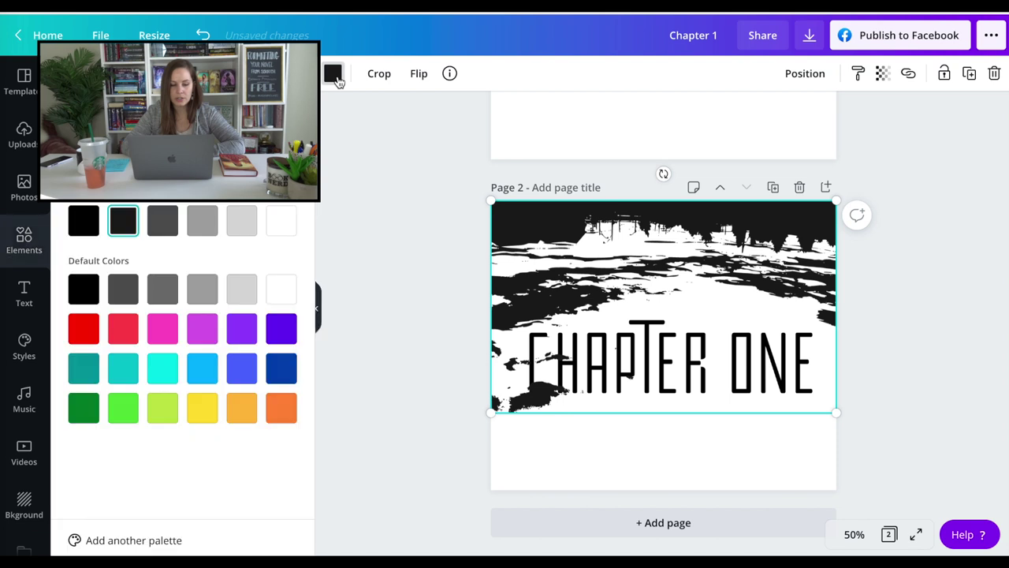
left_click(206, 228)
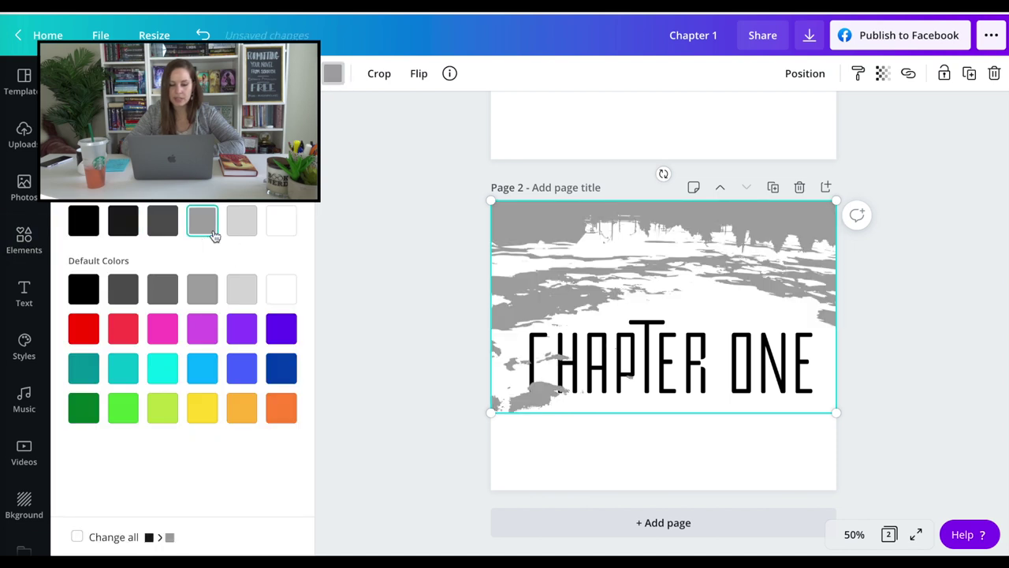
left_click(806, 73)
left_click(769, 117)
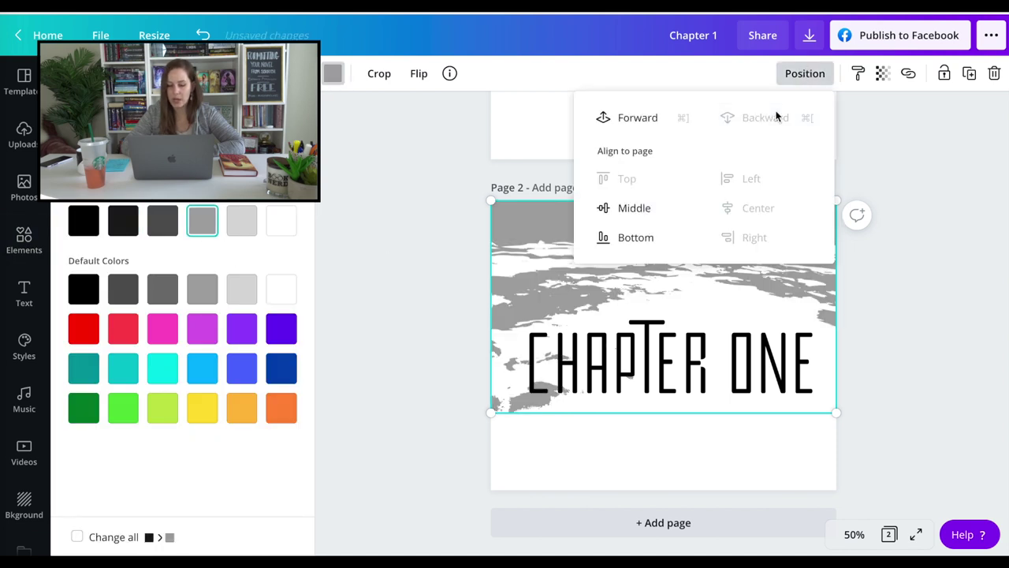
left_click(123, 329)
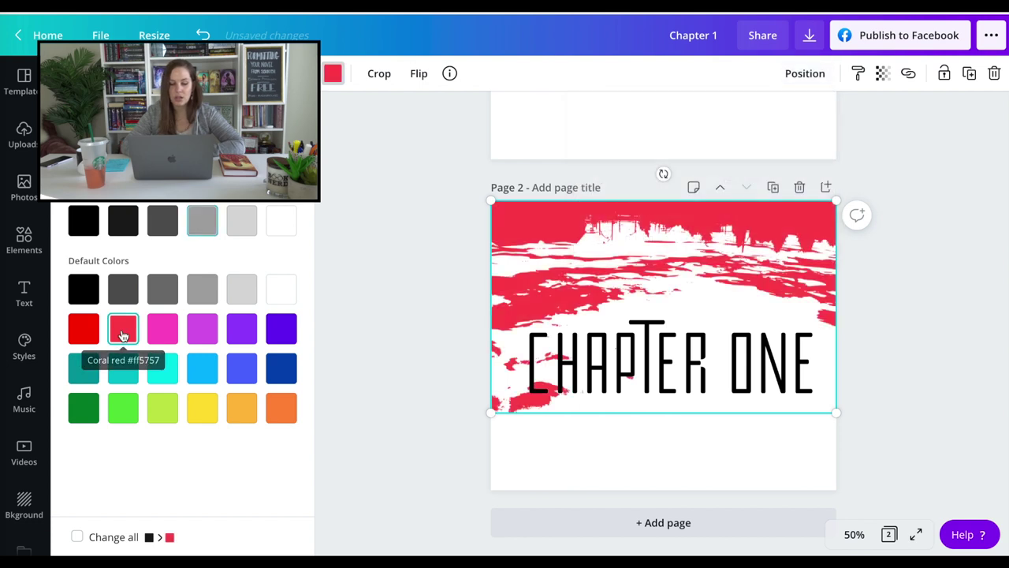
left_click(241, 222)
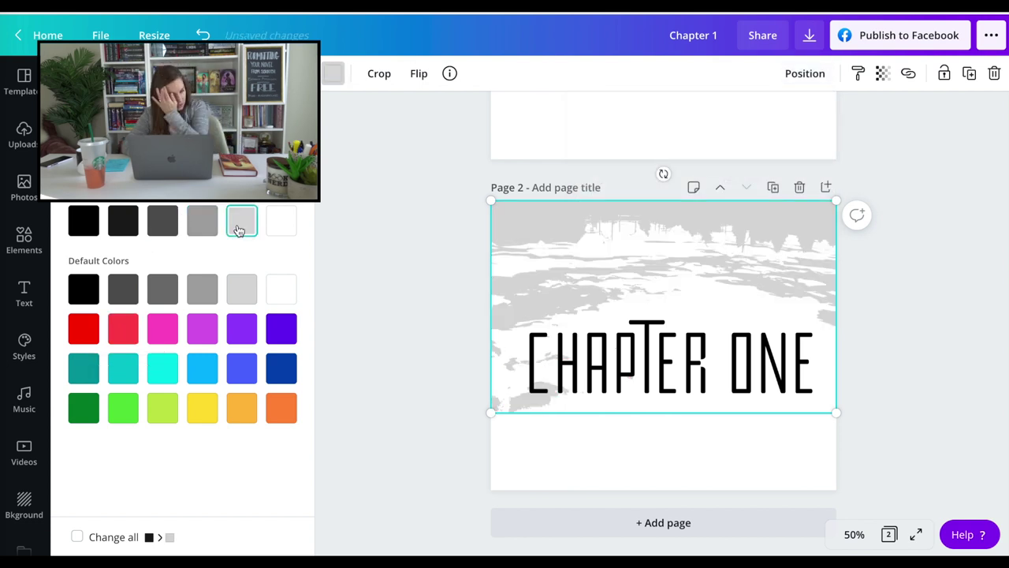
left_click(640, 476)
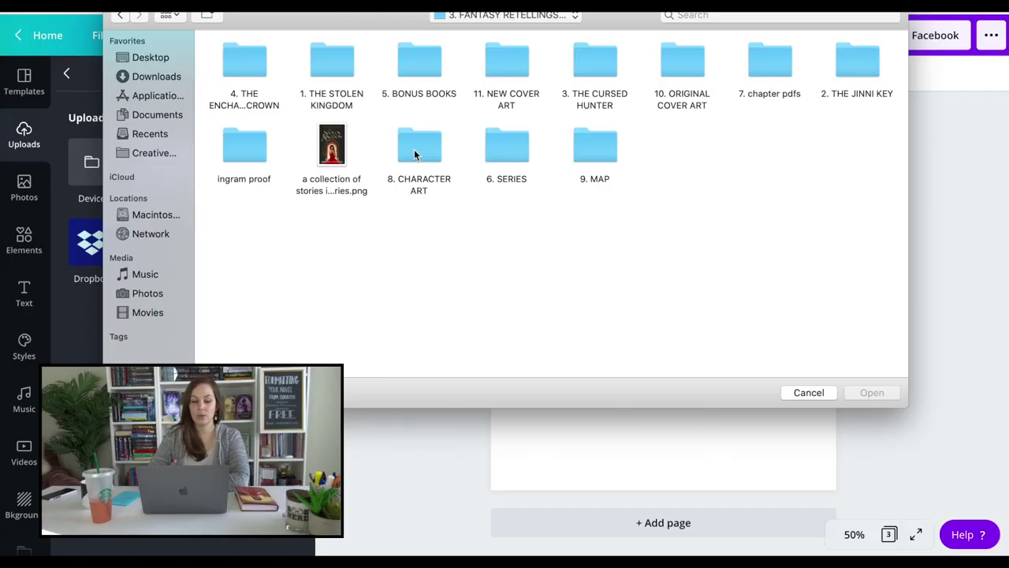
Upload the black-and-white full-length woman artwork PNG from the "8. CHARACTER ART" folder and add it to page 3
double_click(414, 149)
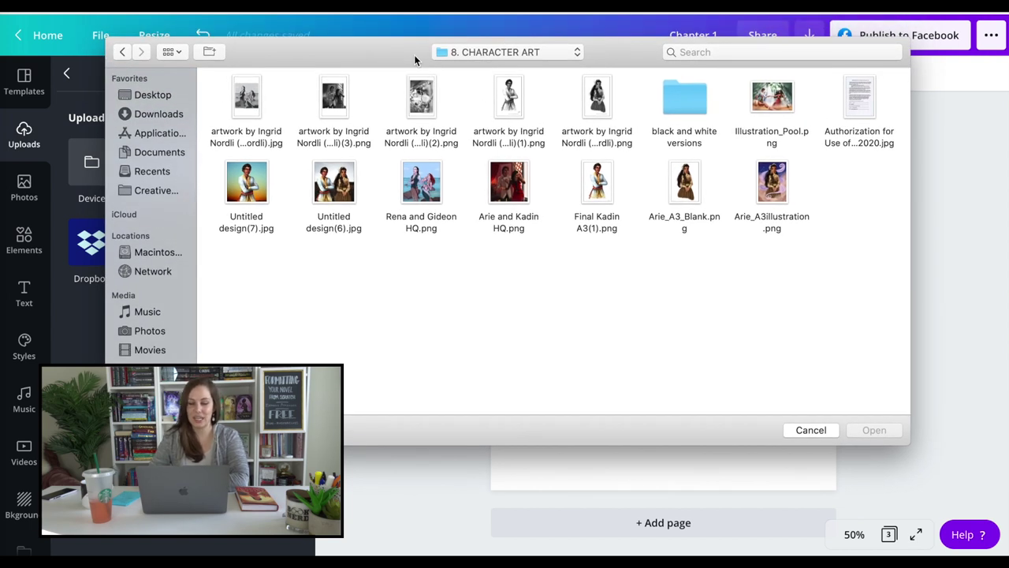
left_click(598, 98)
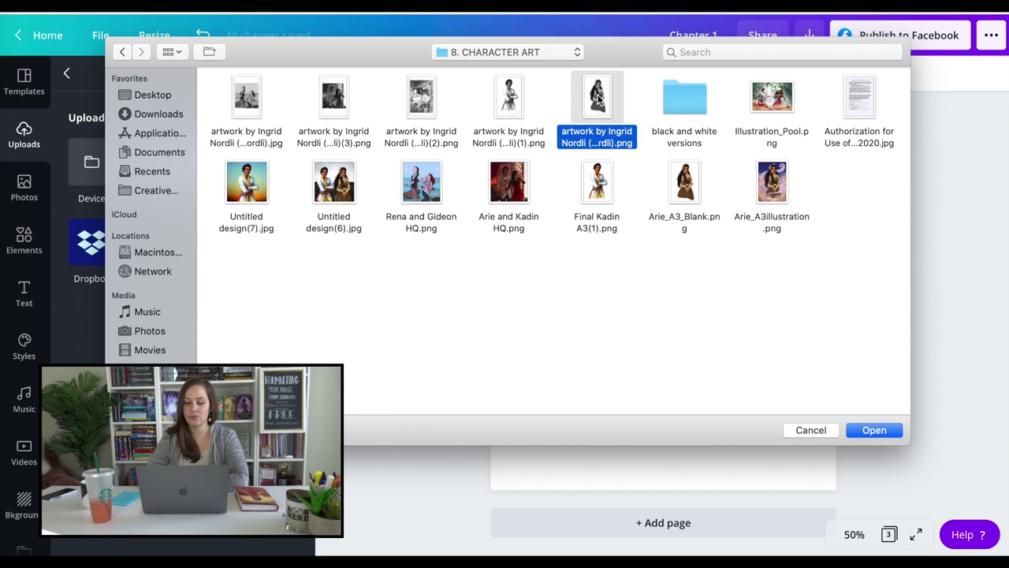
left_click(871, 430)
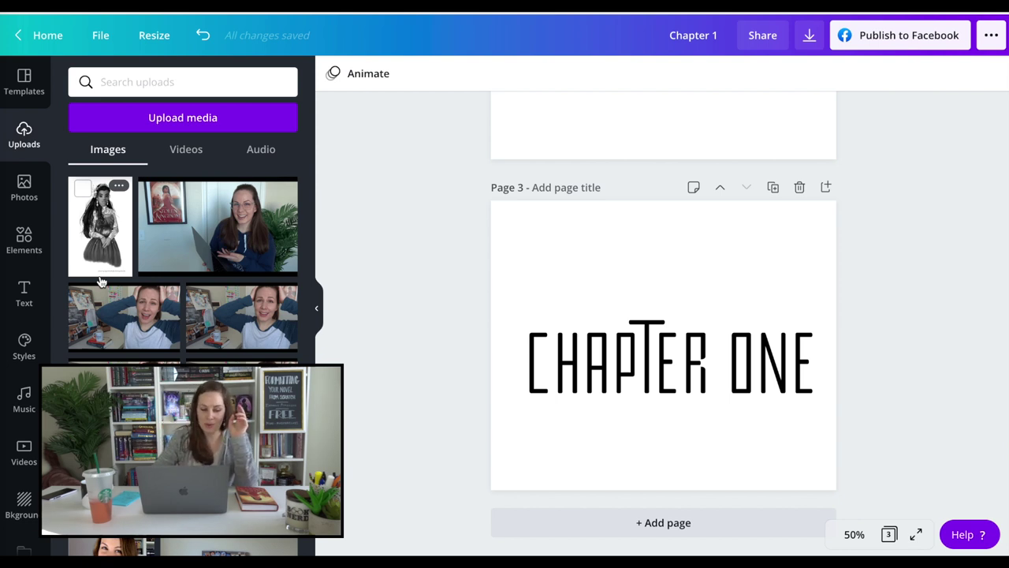
left_click(108, 229)
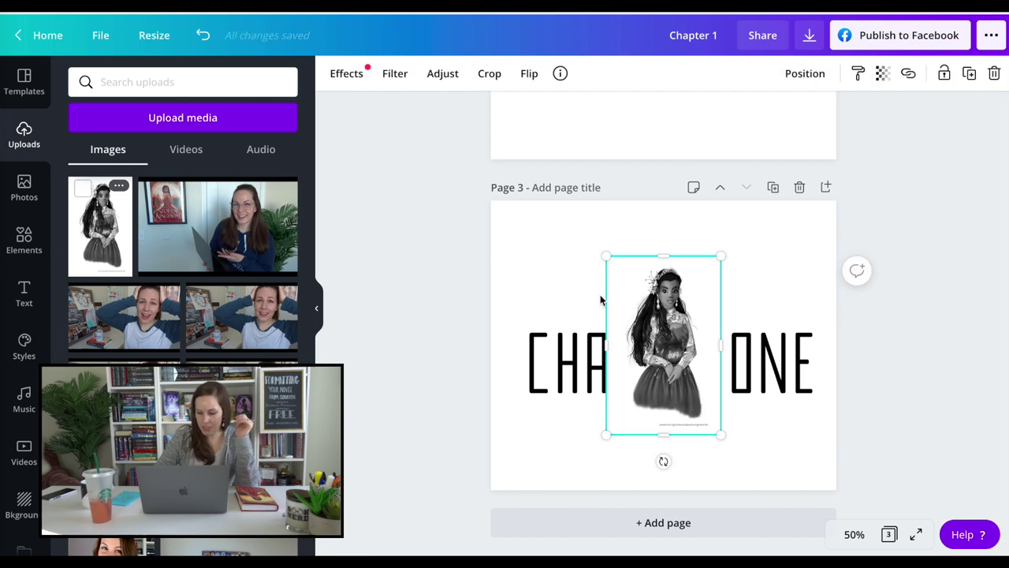
Replace the black-and-white woman artwork on page 3 with the full-colour version and apply the Greyscale filter to it
mouse_move(666, 330)
left_mouse_down()
mouse_move(753, 316)
mouse_move(615, 350)
mouse_move(692, 341)
mouse_move(677, 337)
left_mouse_up()
key("Delete")
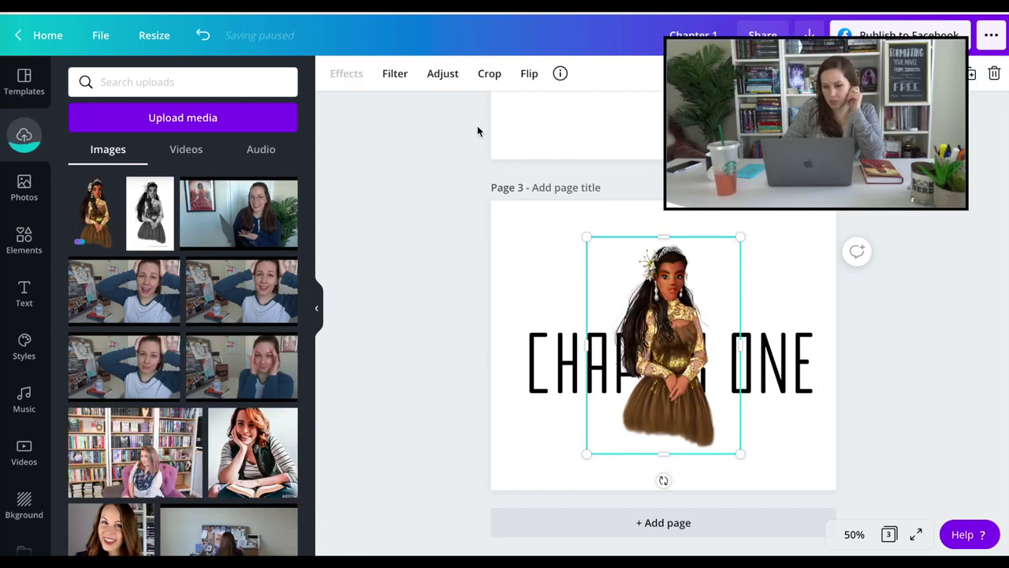
left_click(405, 77)
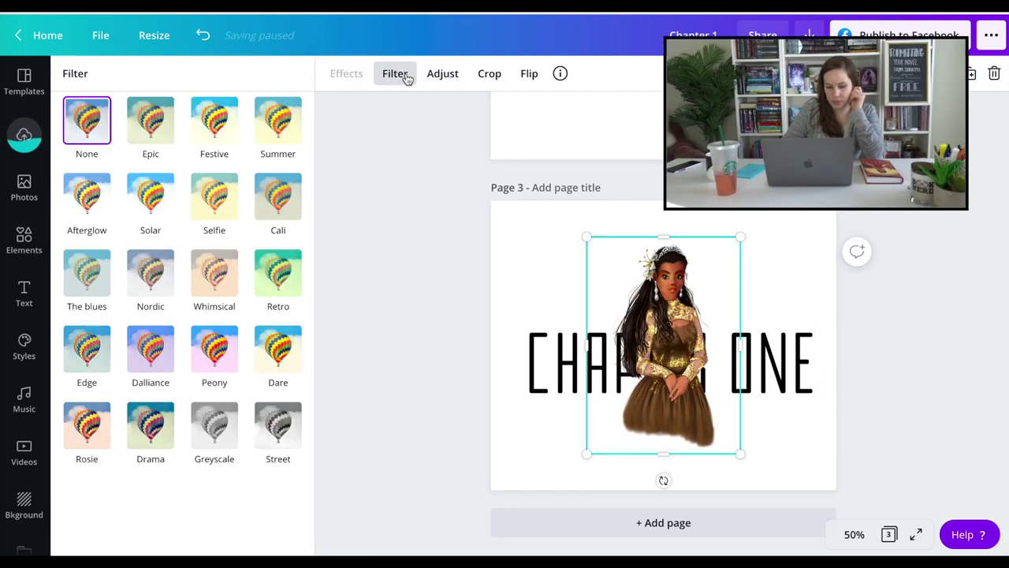
left_click(217, 426)
Shrink the woman and place her above the heading, with the heading in front overlapping the lower part of her skirt
left_click_drag(739, 453, 671, 353)
left_click_drag(647, 319, 685, 307)
left_click(747, 368)
left_click_drag(747, 367, 745, 373)
left_click(917, 74)
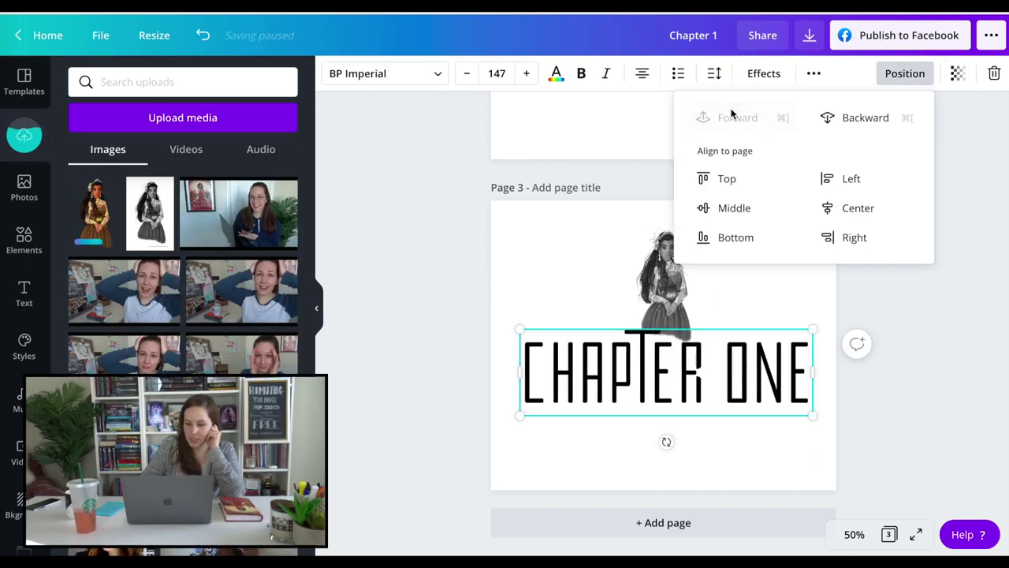
left_click(675, 359)
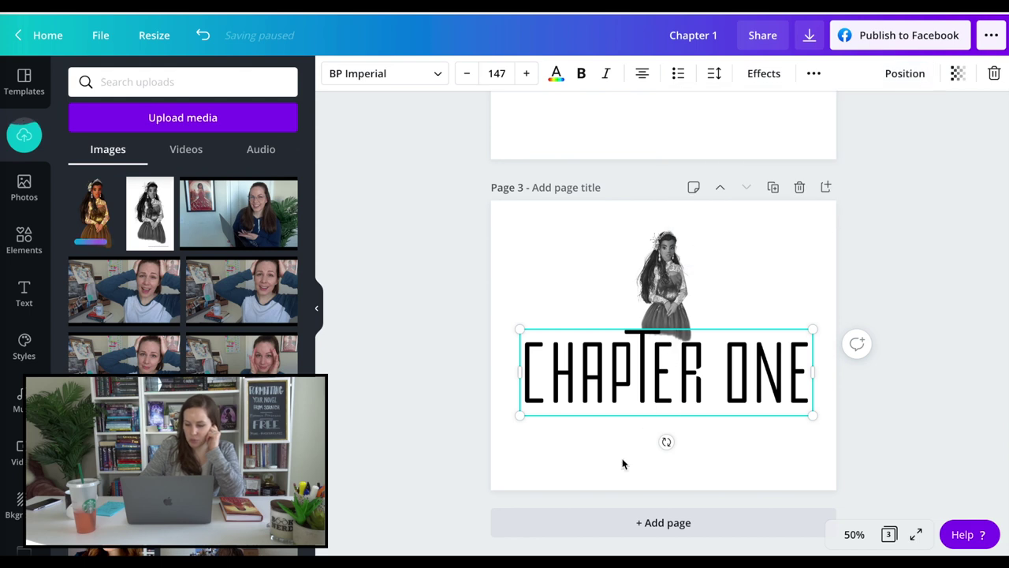
mouse_move(651, 377)
left_mouse_down()
mouse_move(647, 354)
mouse_move(647, 373)
left_mouse_up()
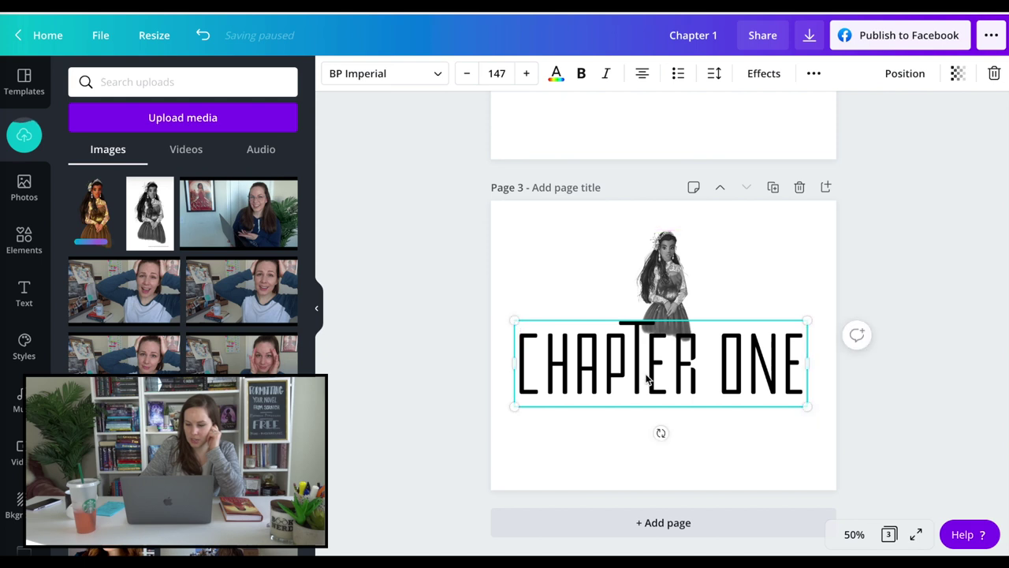
left_click_drag(669, 278, 677, 275)
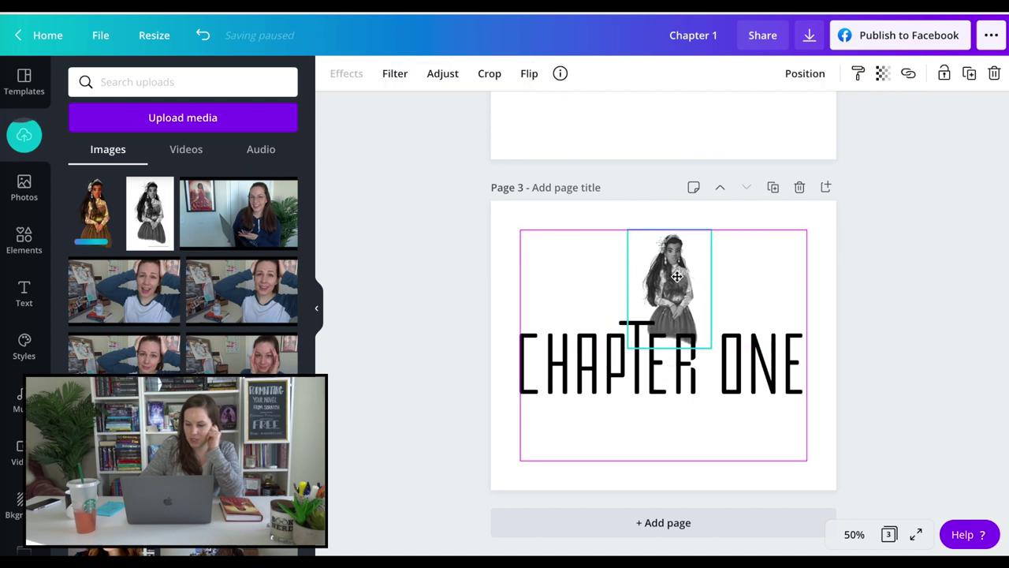
Crop the bottom of the woman's skirt at the tops of the heading letters and scale the picture down slightly
left_click_drag(669, 347, 675, 335)
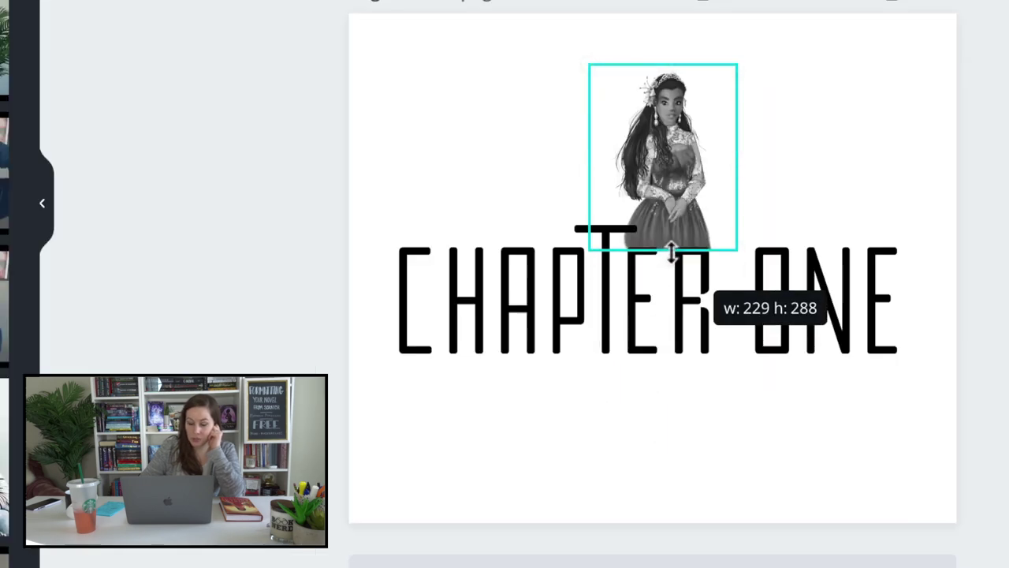
left_click_drag(671, 250, 671, 251)
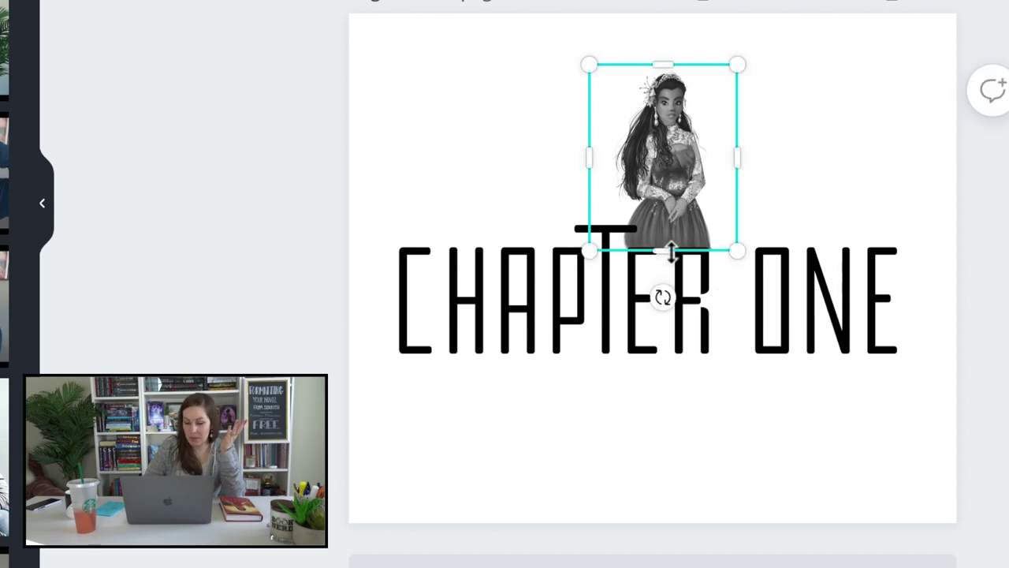
left_click(696, 420)
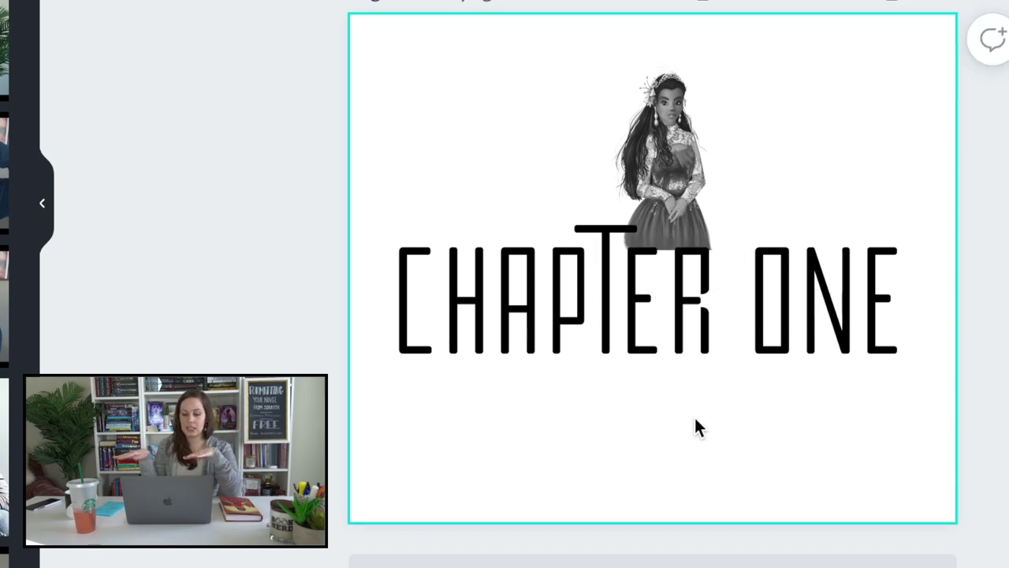
left_click(732, 98)
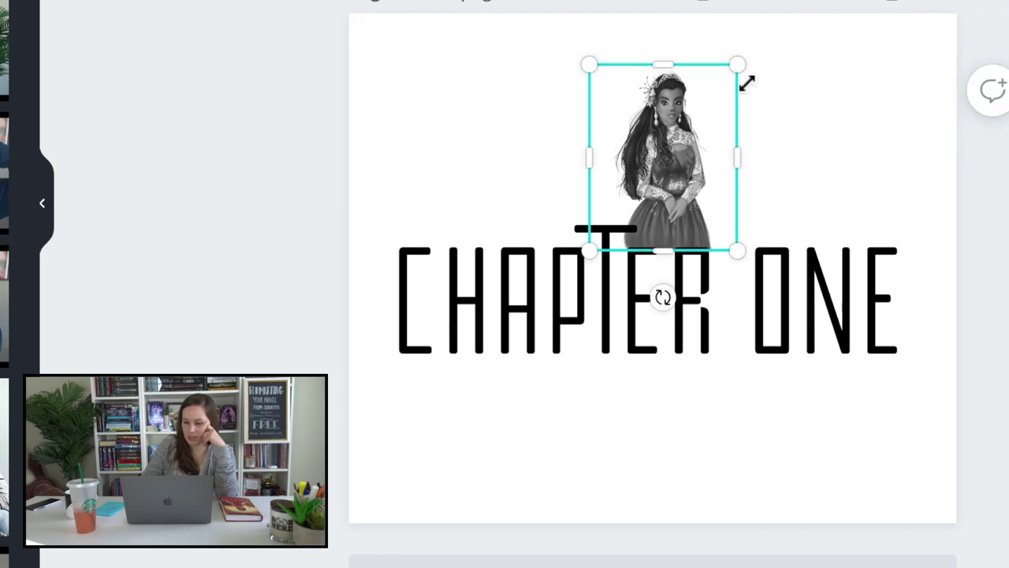
left_click_drag(741, 70, 732, 79)
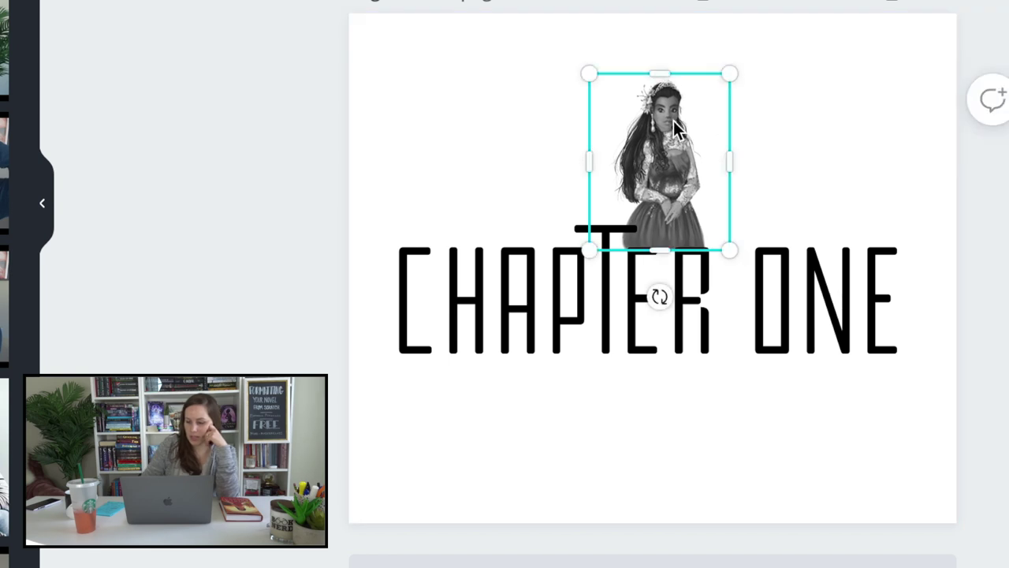
Nudge the woman so her cropped skirt edge lines up with the tops of the heading's E and R
left_click(965, 560)
left_click(985, 124)
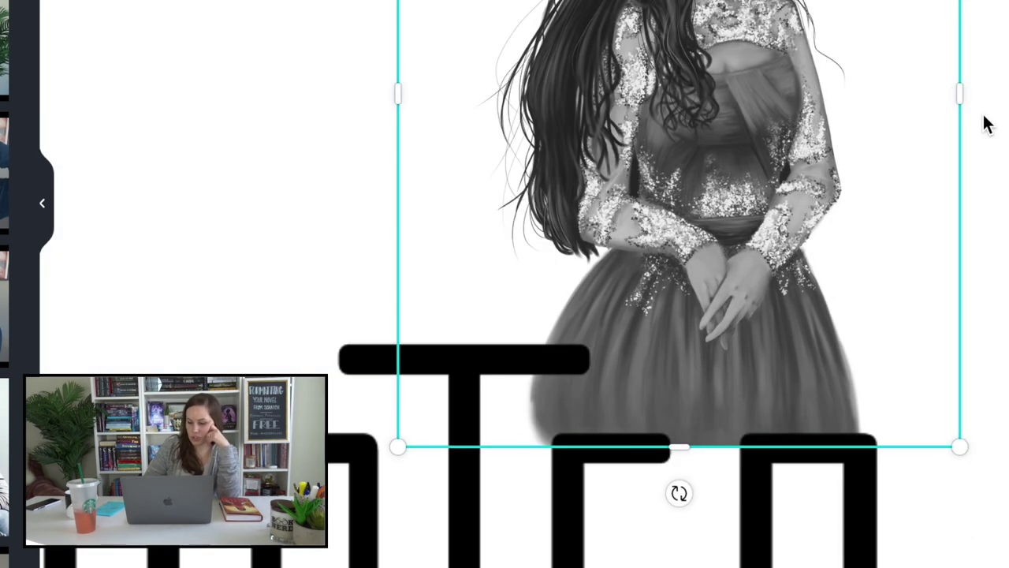
left_click_drag(643, 323, 760, 400)
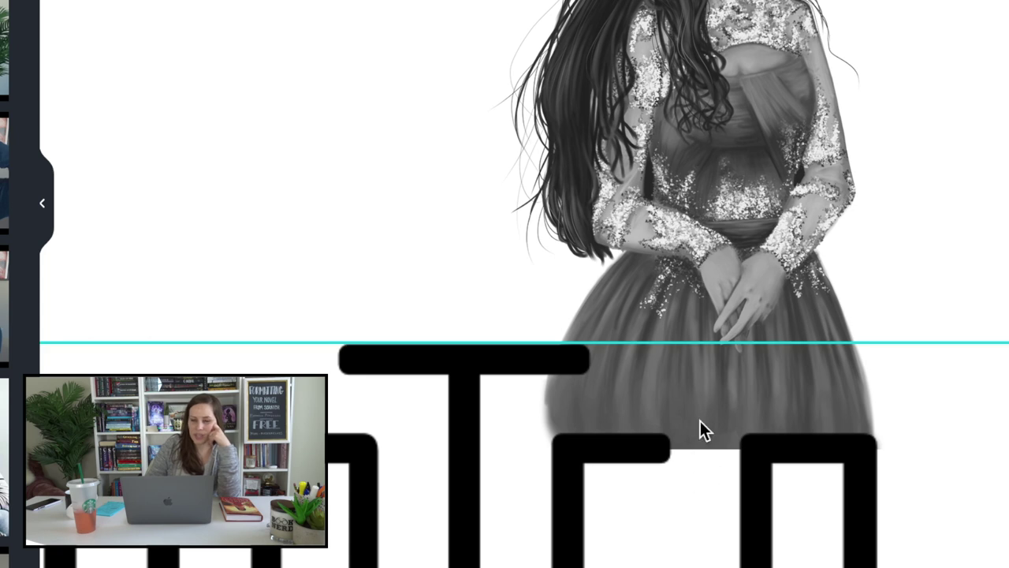
left_click_drag(784, 487, 784, 488)
left_click(966, 357)
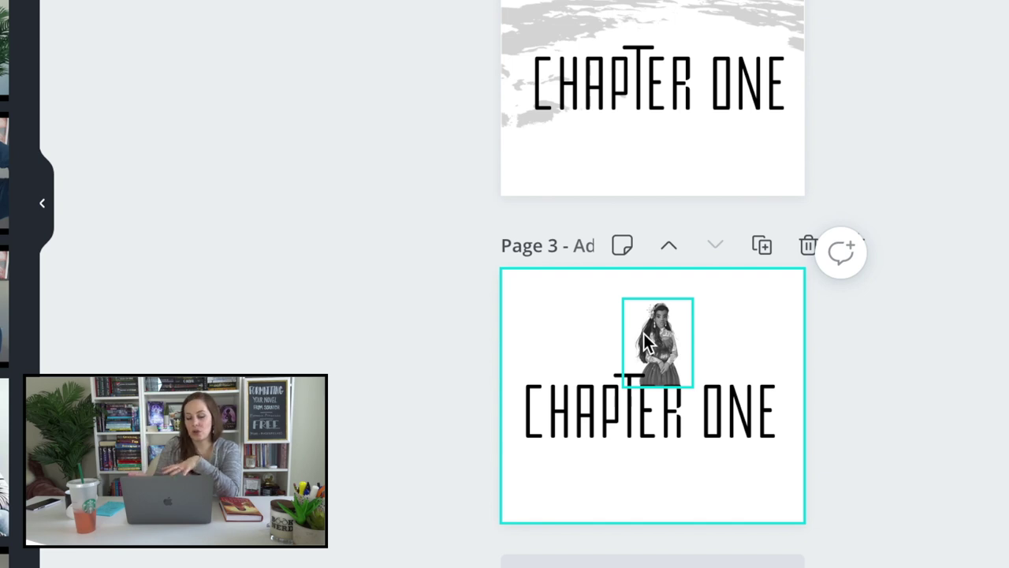
Change the page 3 heading to the handwriting font Apricots at size 98.7, after trying TC Chaddlewood
left_click(754, 442)
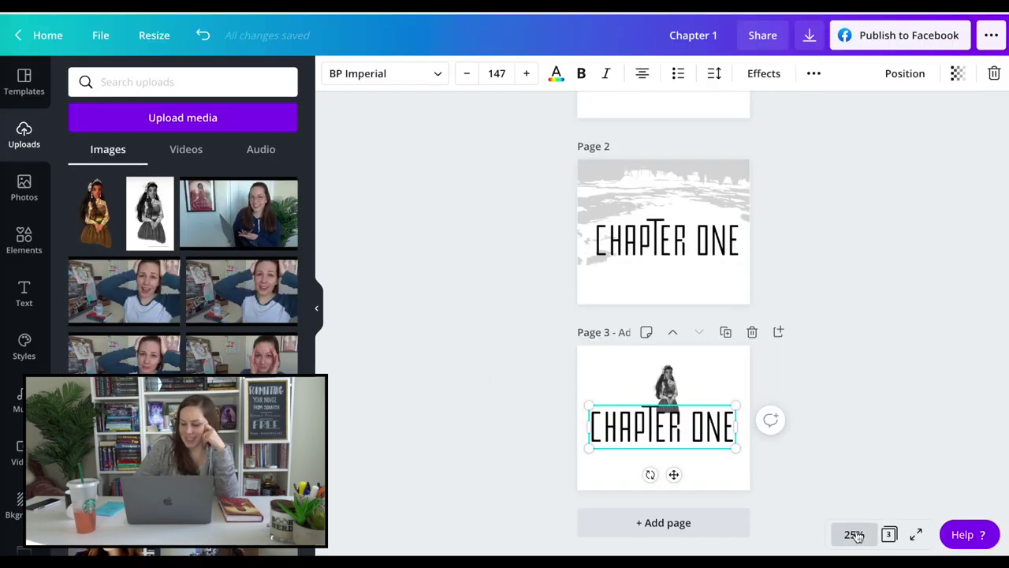
left_click(855, 535)
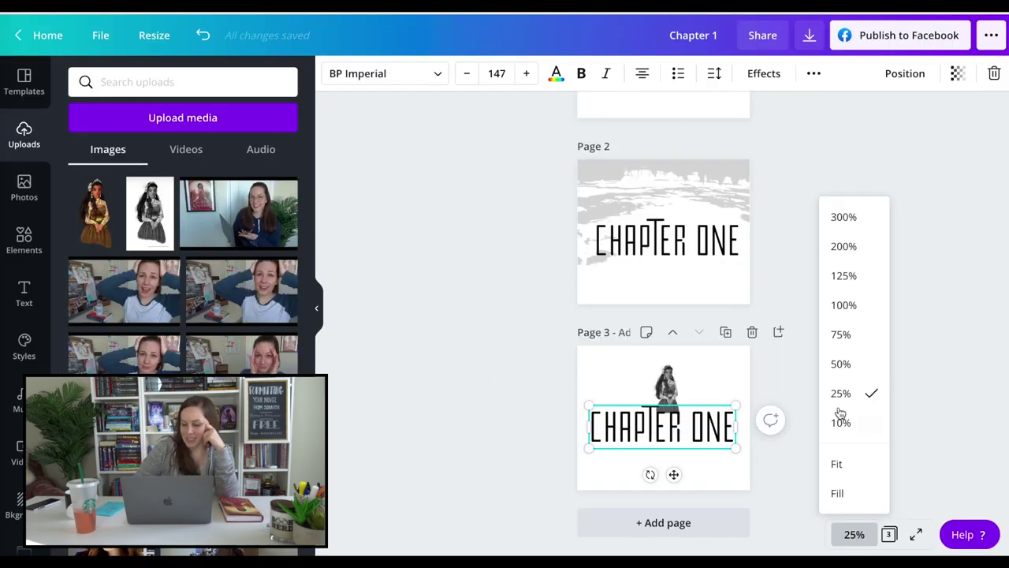
left_click(840, 363)
scroll(742, 250, "down", 2)
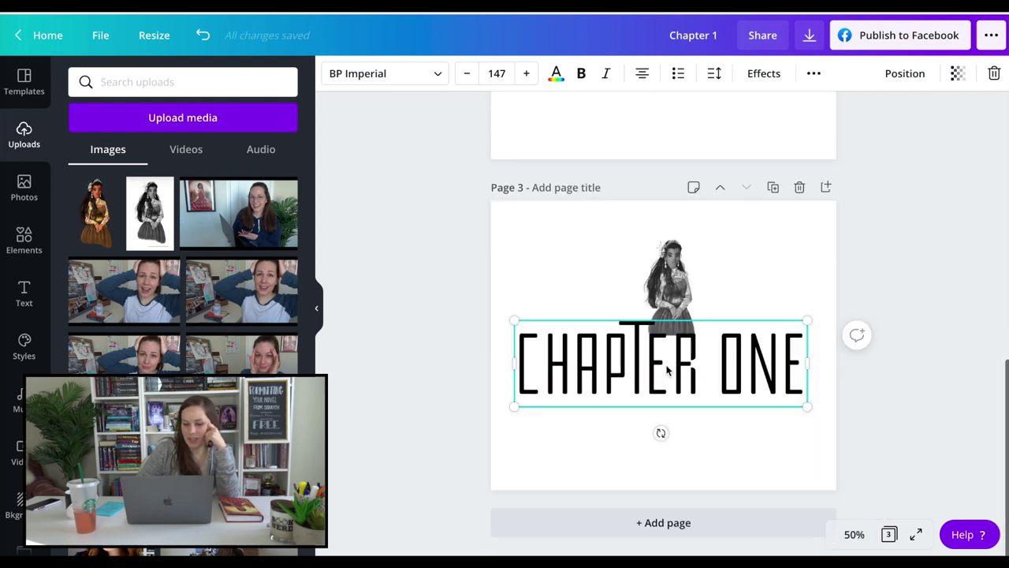
left_click(376, 86)
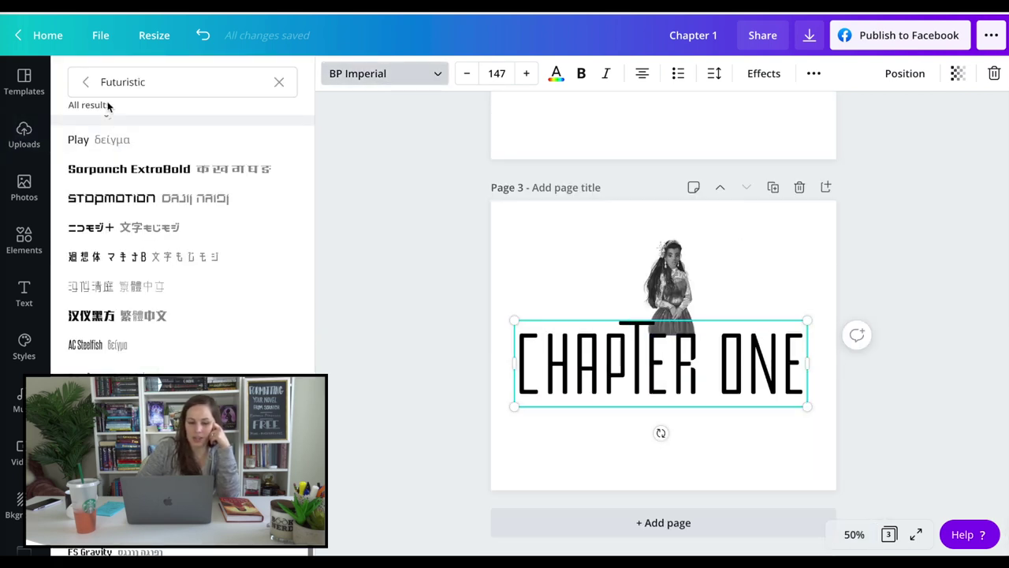
left_click(280, 82)
left_click(131, 119)
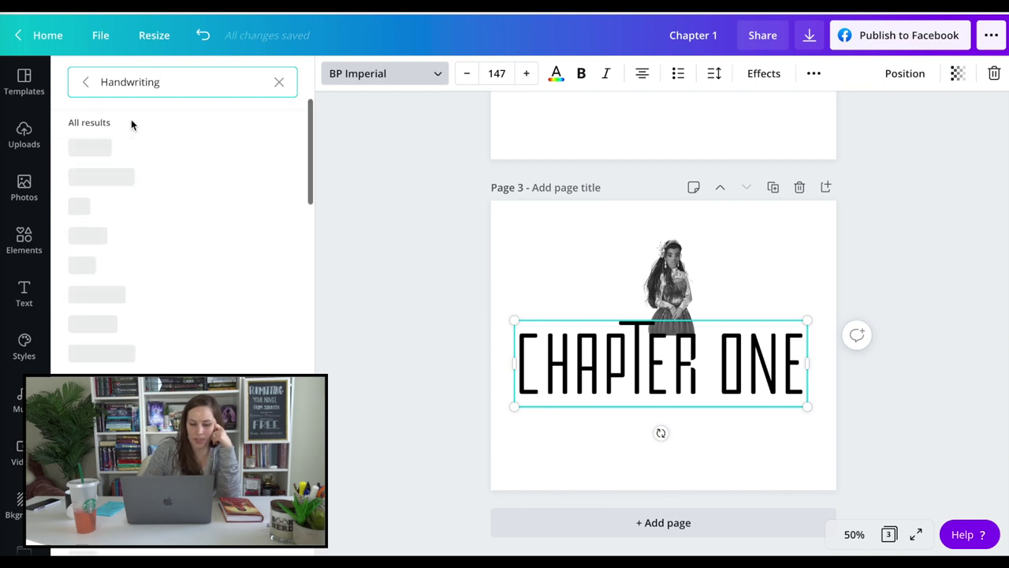
left_click(90, 234)
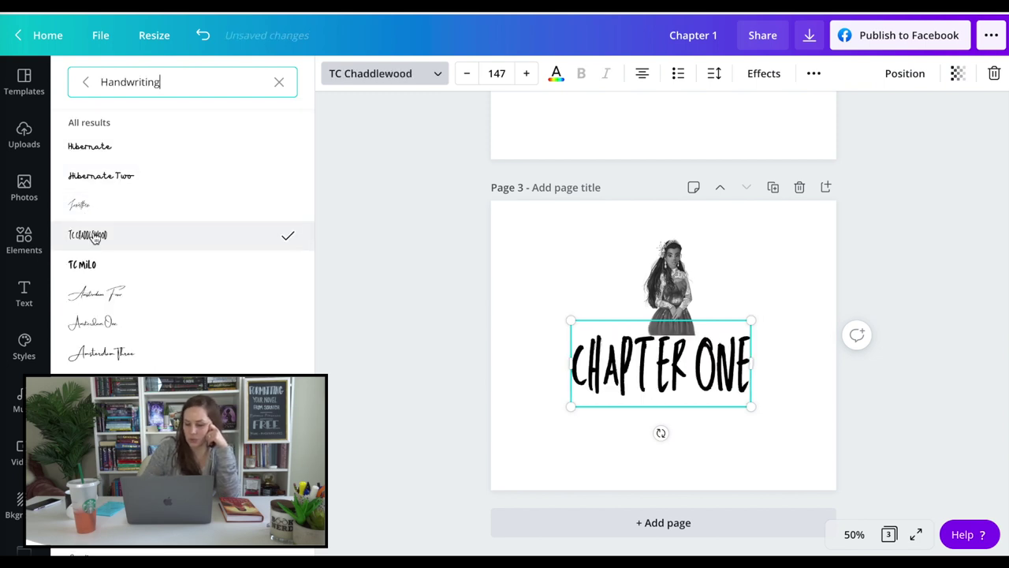
scroll(99, 276, "down", 2)
left_click(109, 319)
left_click_drag(831, 507, 800, 397)
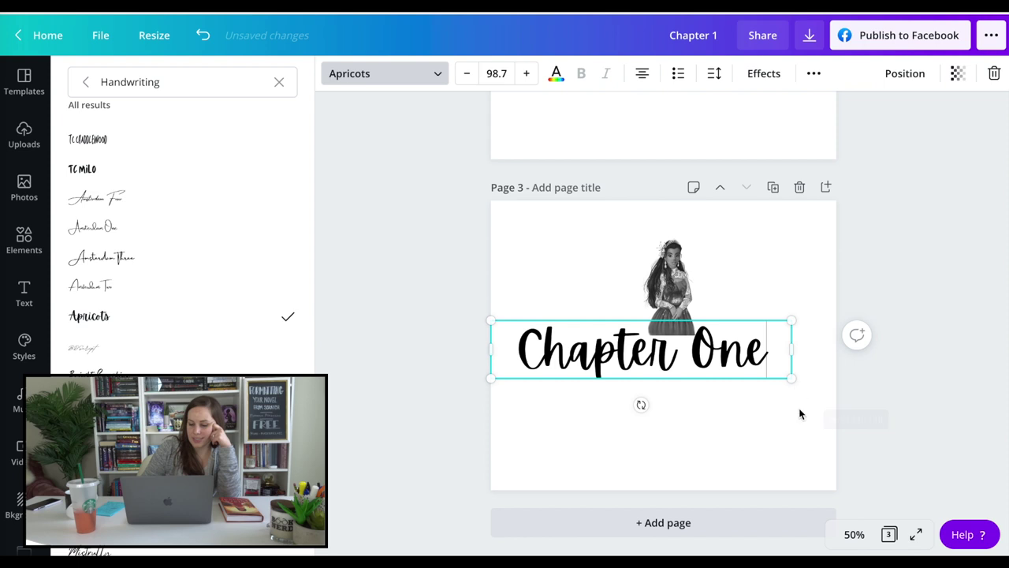
Move the heading down the page, then enlarge the woman and centre her behind it with her skirt extending just below the lettering
left_click(714, 445)
left_click_drag(704, 361, 727, 428)
left_click(639, 272)
left_click_drag(678, 311, 800, 498)
left_click_drag(750, 465, 702, 466)
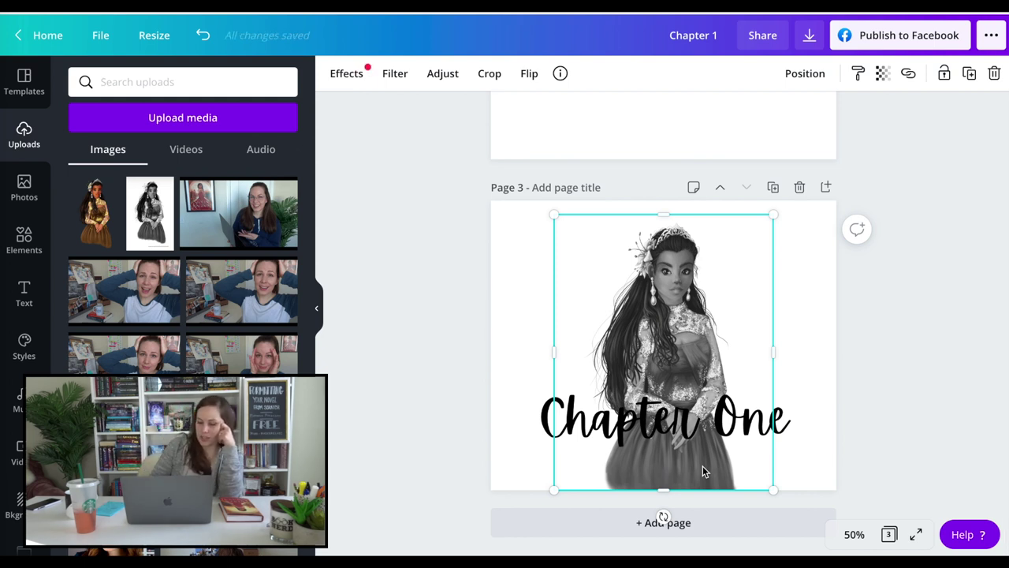
left_click_drag(693, 465, 689, 438)
left_click_drag(550, 199, 619, 284)
left_click_drag(706, 328, 683, 330)
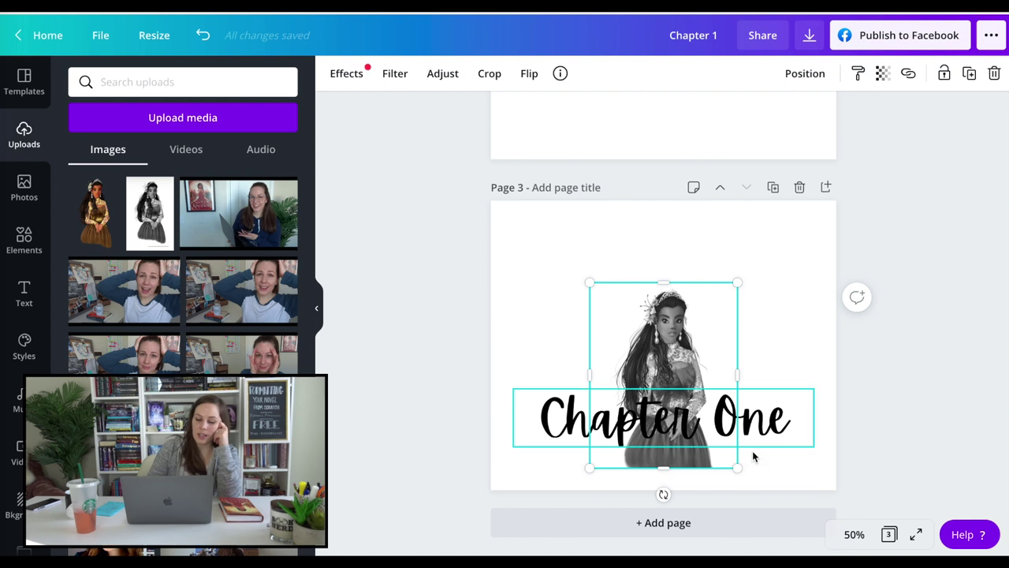
Add a thin black line beneath the handwritten heading, level with the cropped edge of the woman's skirt
left_click(23, 240)
left_click(110, 347)
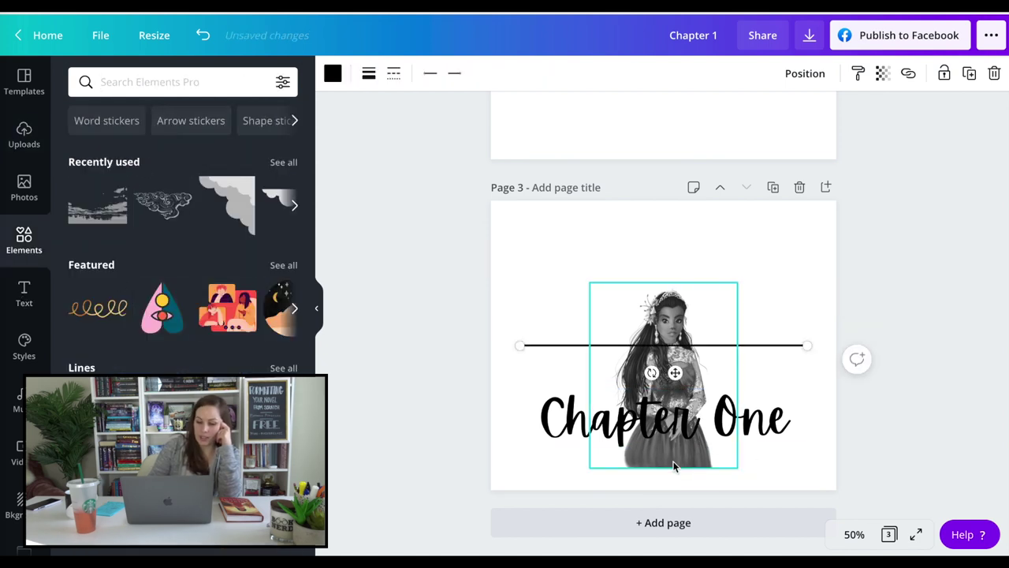
left_click_drag(745, 347, 753, 463)
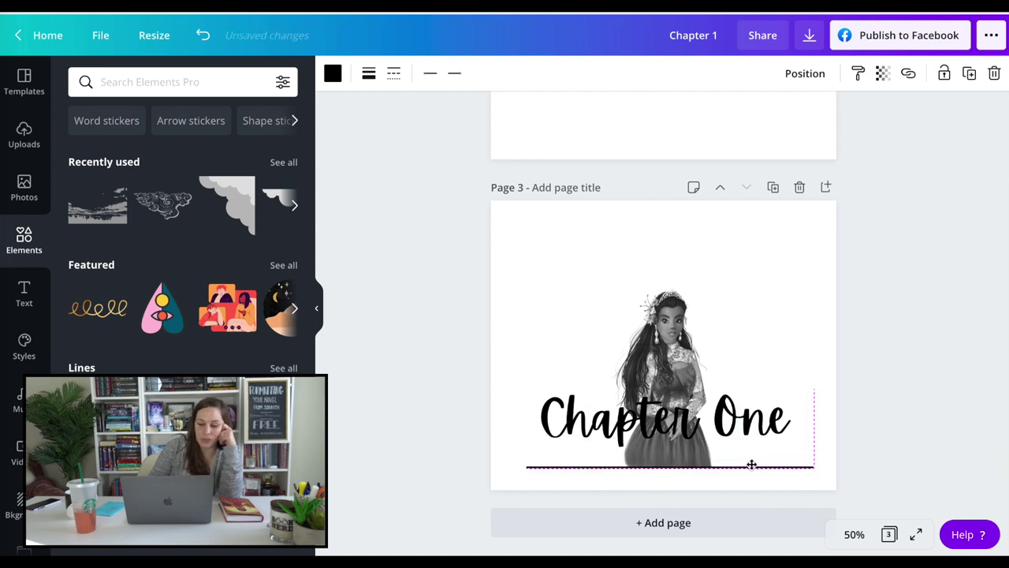
left_click(784, 362)
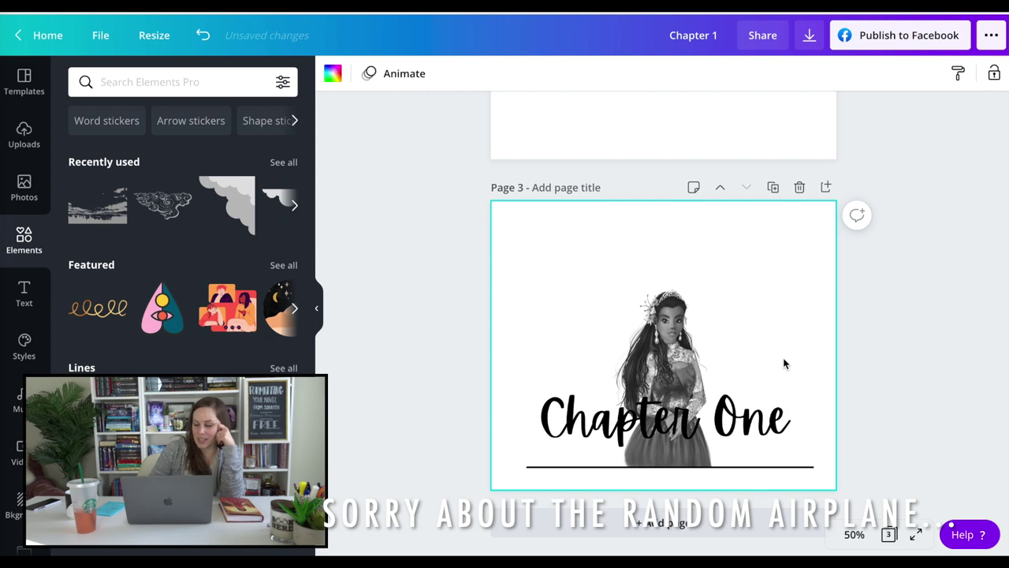
left_click(890, 535)
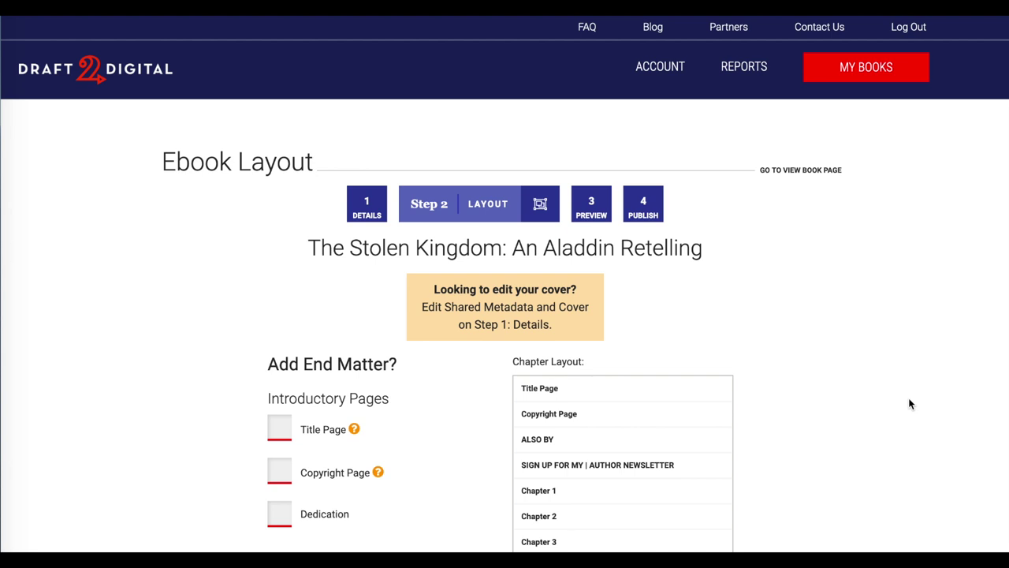
Switch to Draft2Digital and look through the Chapter Layout list of The Stolen Kingdom on the Ebook Layout step
scroll(859, 276, "down", 3)
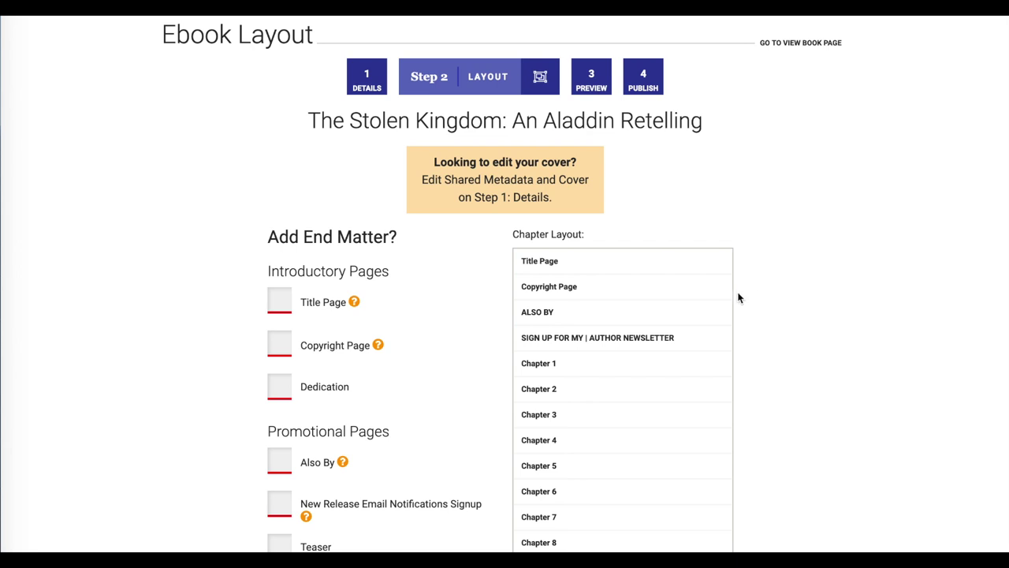
scroll(599, 366, "down", 5)
scroll(599, 367, "down", 9)
scroll(599, 367, "down", 2)
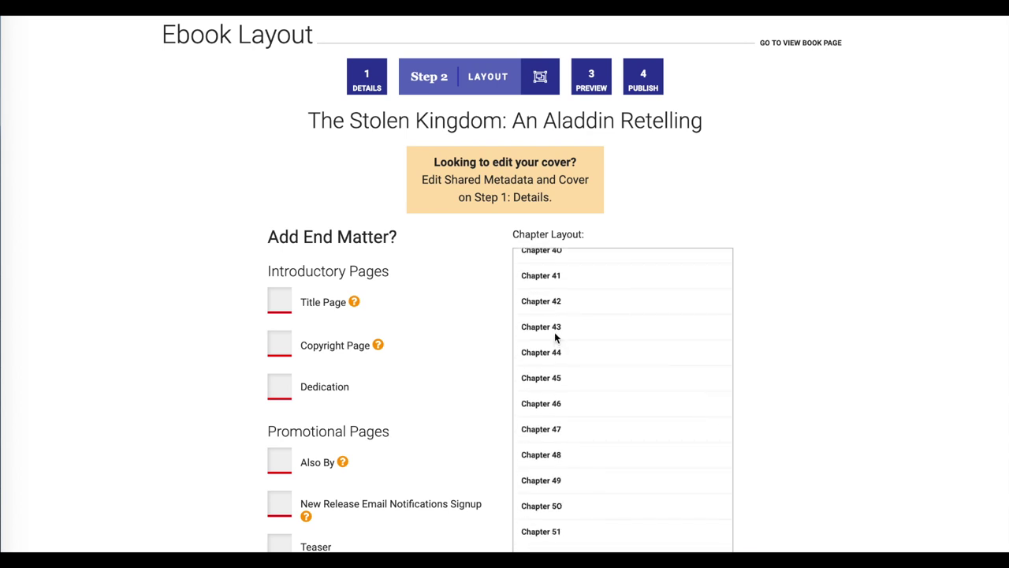
scroll(556, 307, "up", 15)
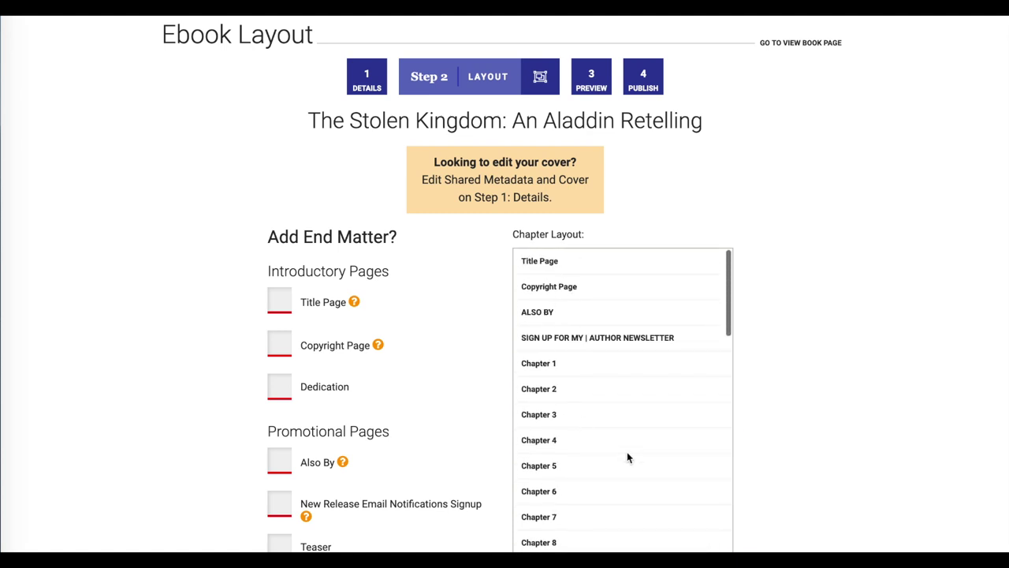
Review the ebook layout's end matter options for introductory, promotional and biographical pages
scroll(608, 354, "up", 2)
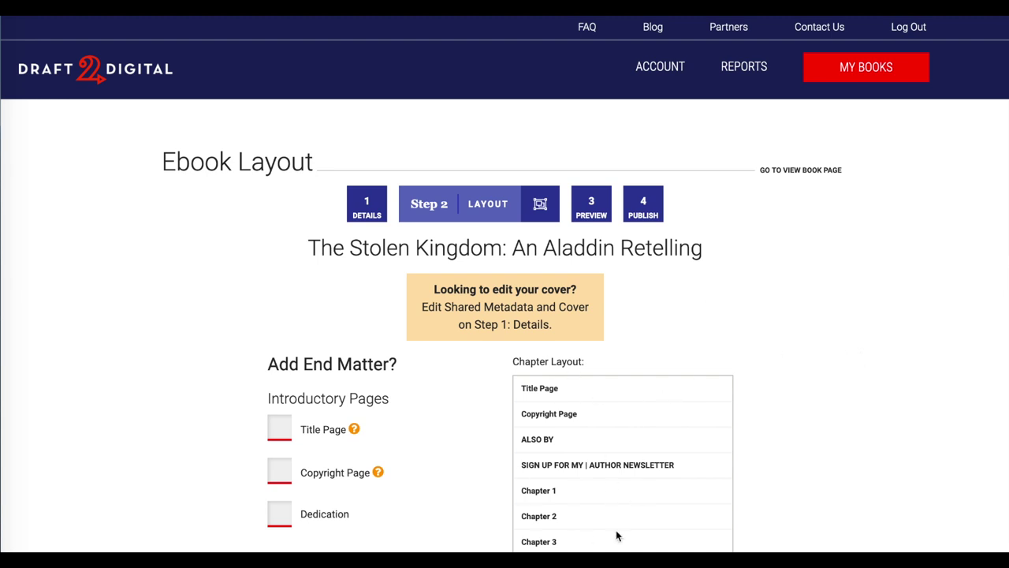
scroll(669, 248, "down", 1)
scroll(524, 61, "up", 1)
scroll(524, 60, "down", 4)
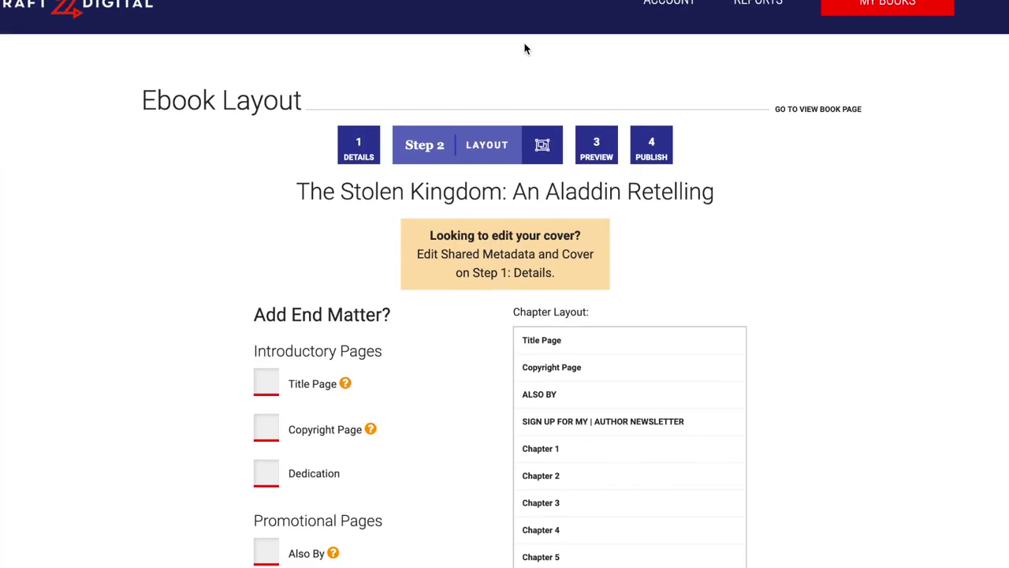
scroll(537, 67, "down", 2)
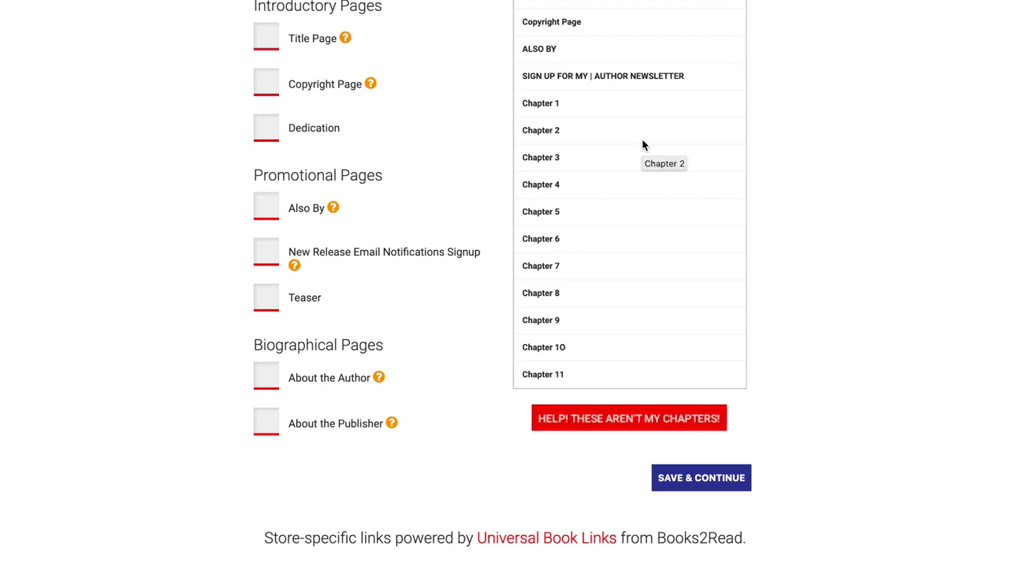
scroll(642, 144, "up", 3)
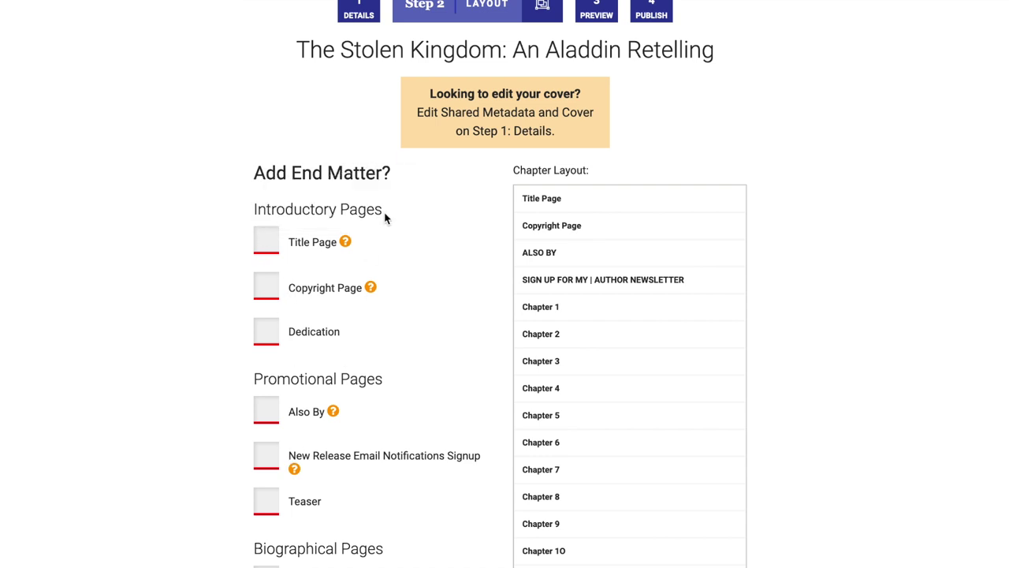
scroll(385, 218, "down", 2)
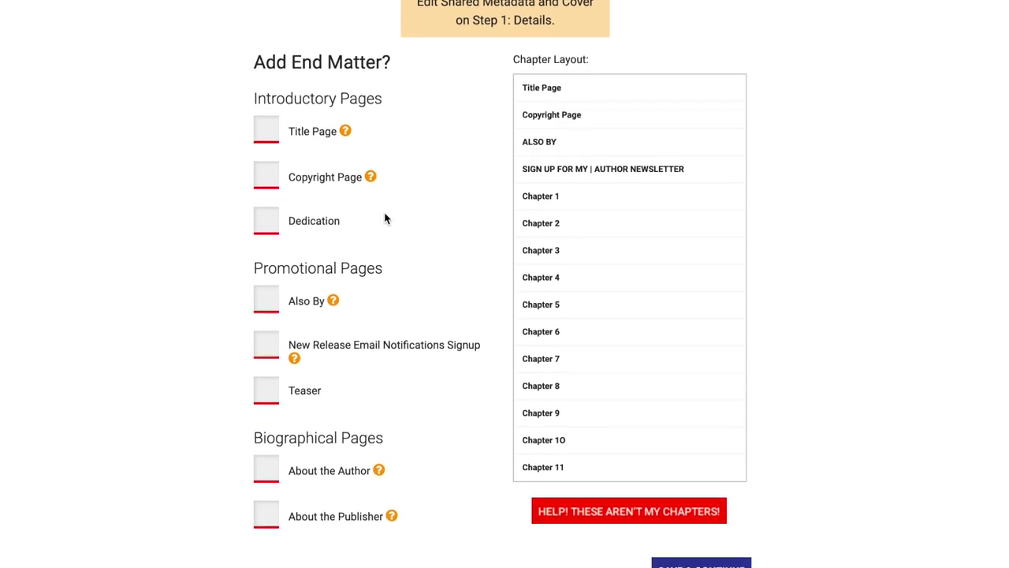
Look over the introductory, promotional and biographical end matter choices alongside the Chapter Layout list
scroll(386, 218, "up", 1)
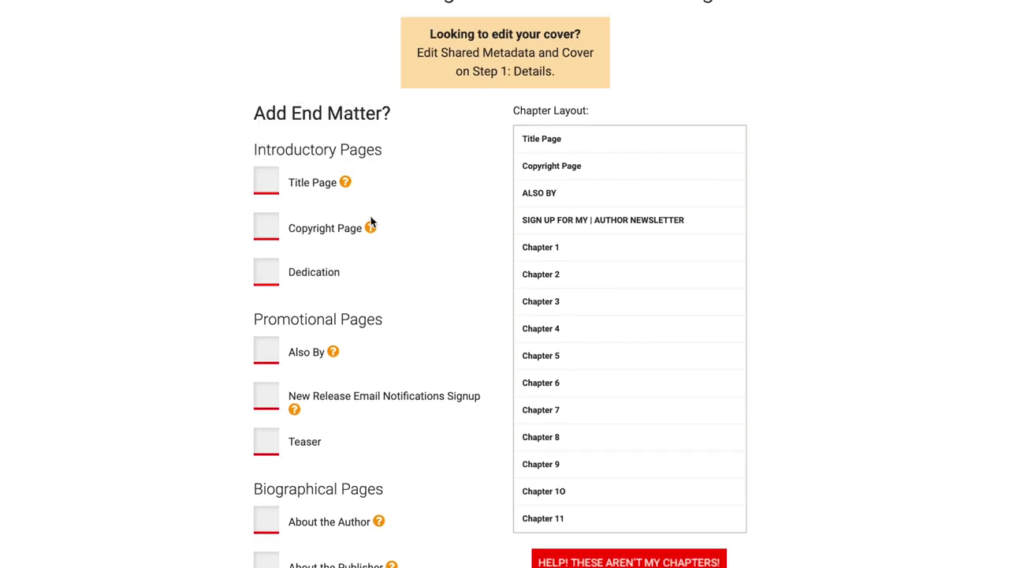
scroll(337, 349, "down", 3)
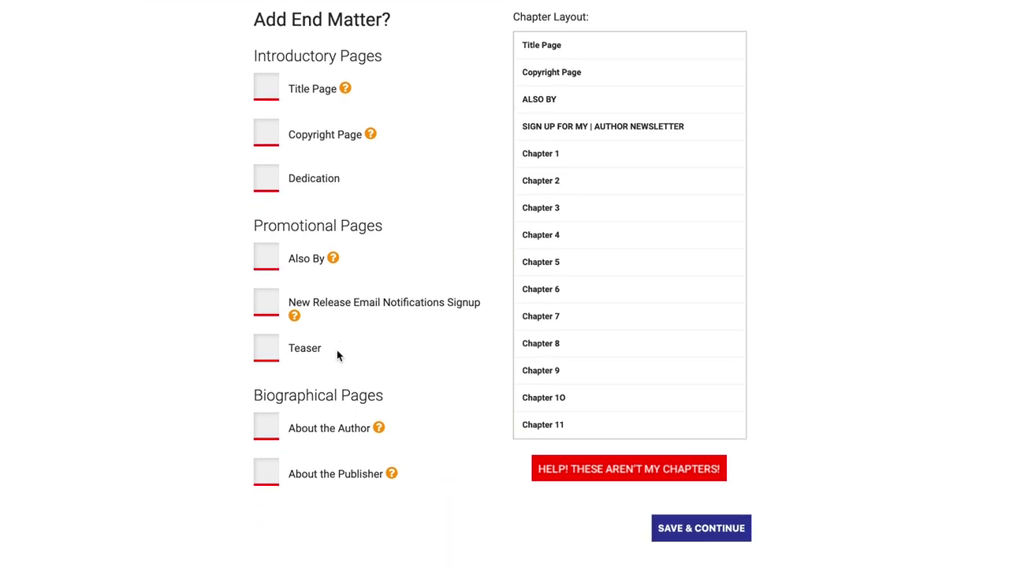
mouse_move(362, 315)
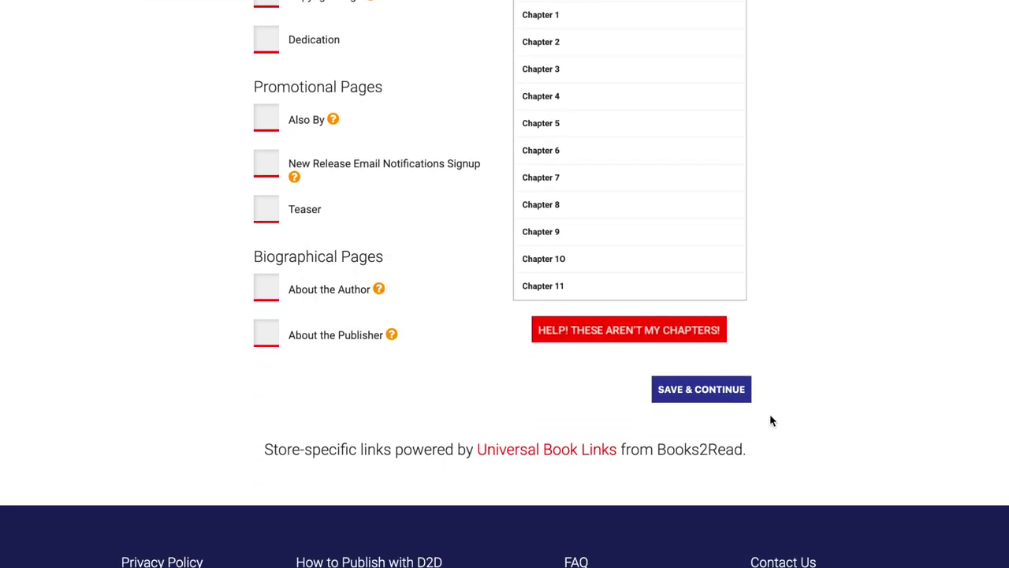
scroll(458, 392, "up", 4)
scroll(457, 392, "down", 2)
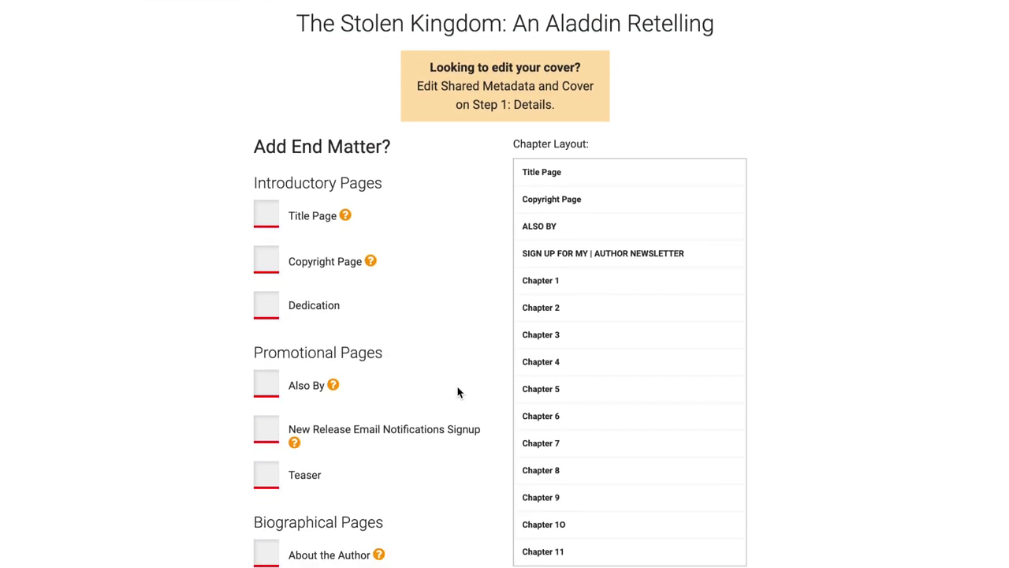
scroll(457, 392, "down", 1)
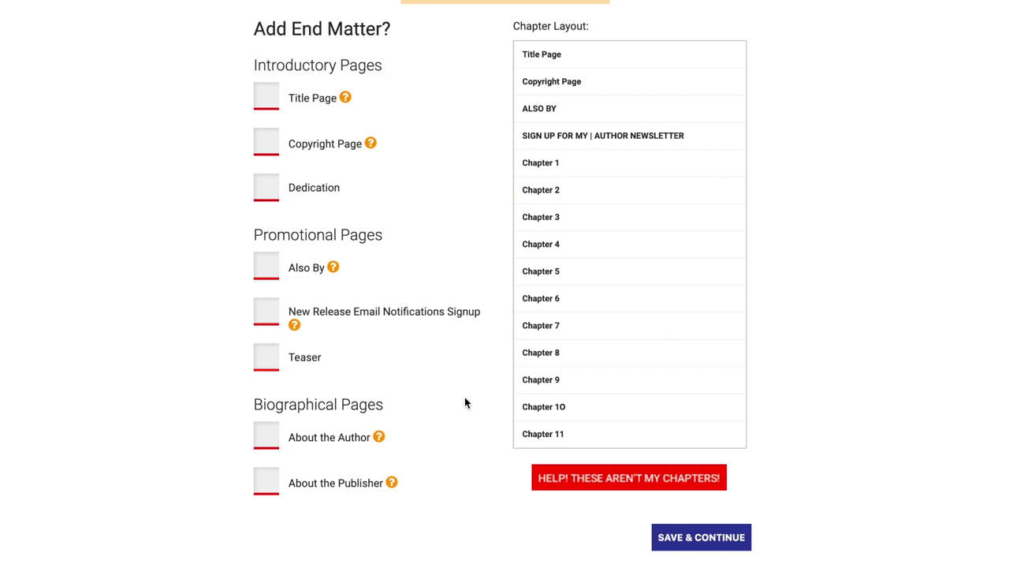
Save the ebook layout, continue to the Preview step and page forward to Chapter 1
left_click(739, 548)
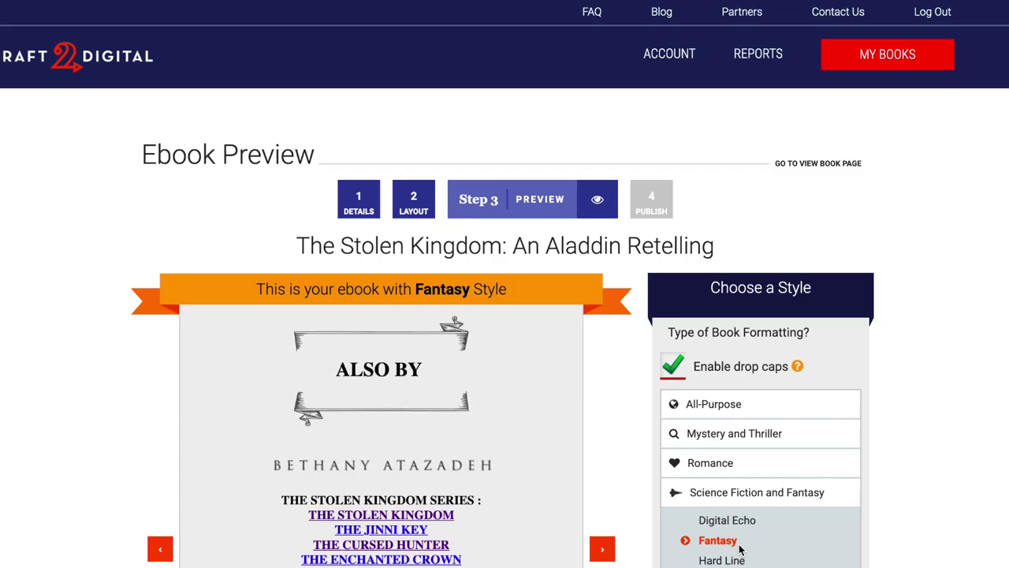
scroll(733, 465, "down", 3)
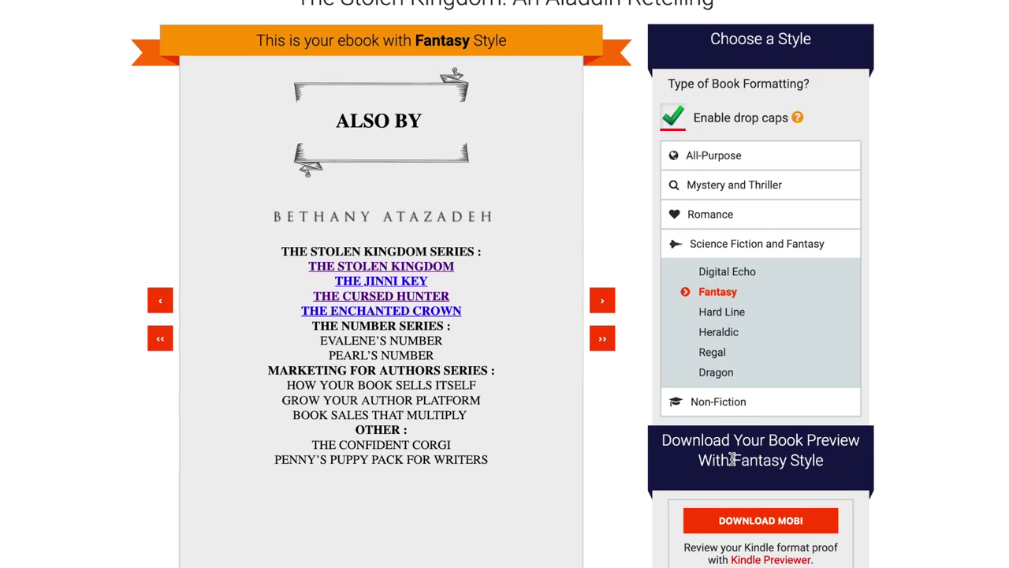
left_click(602, 301)
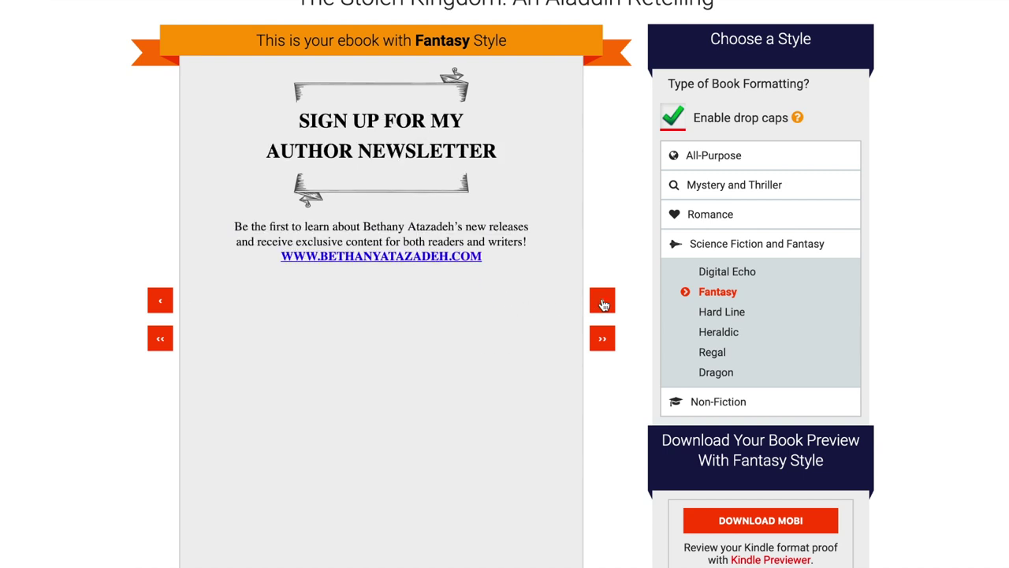
left_click(602, 302)
left_click(603, 302)
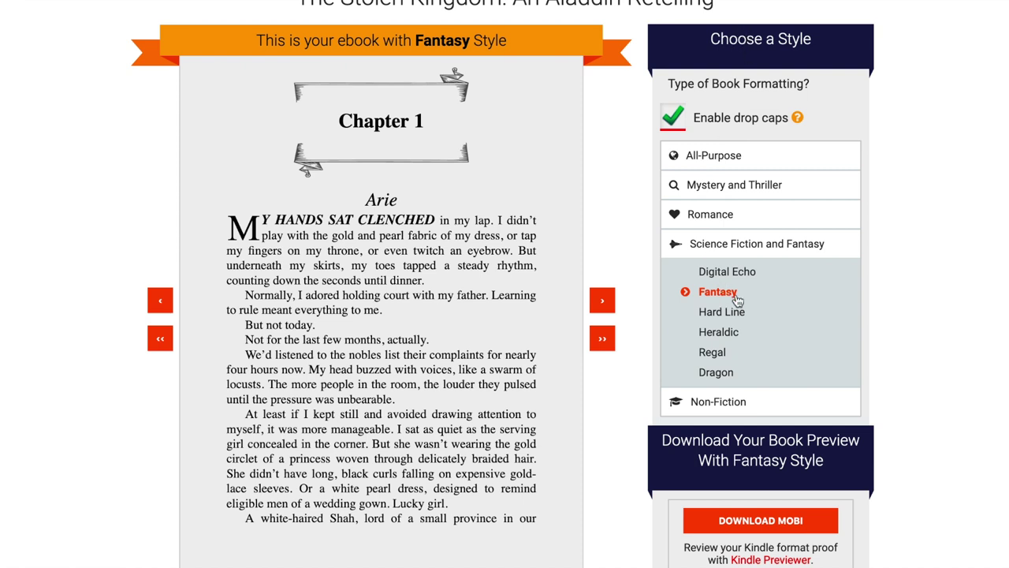
Try the Dragon, Regal, Heraldic, Hard Line and Digital Echo styles on the Chapter 1 page
left_click(724, 373)
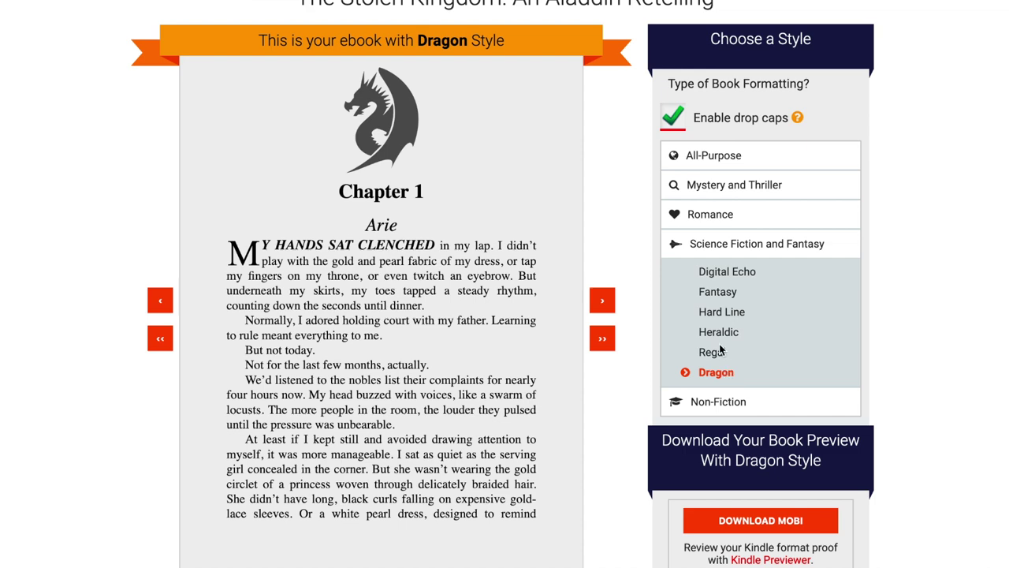
left_click(720, 352)
left_click(721, 333)
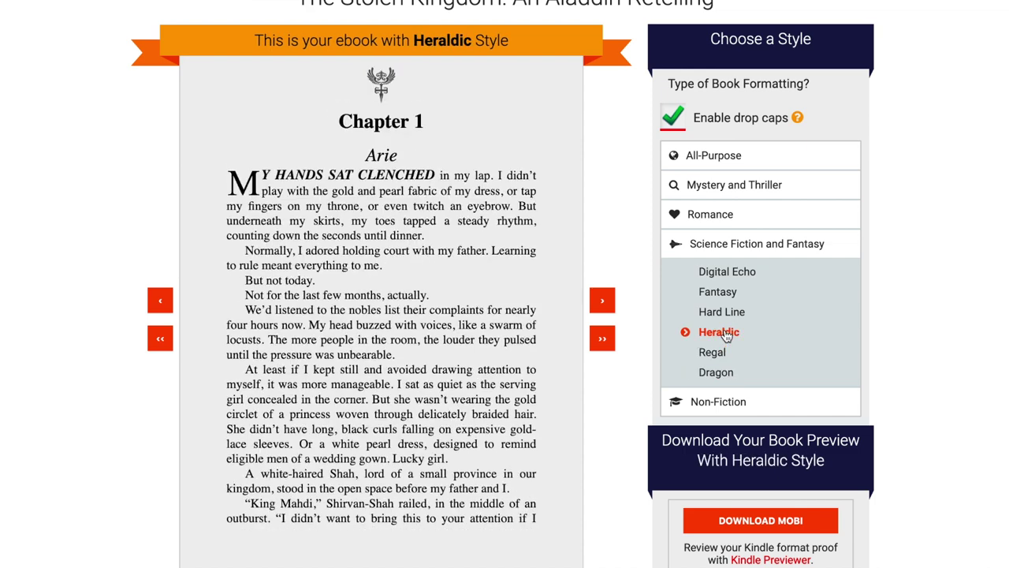
left_click(725, 312)
left_click(727, 272)
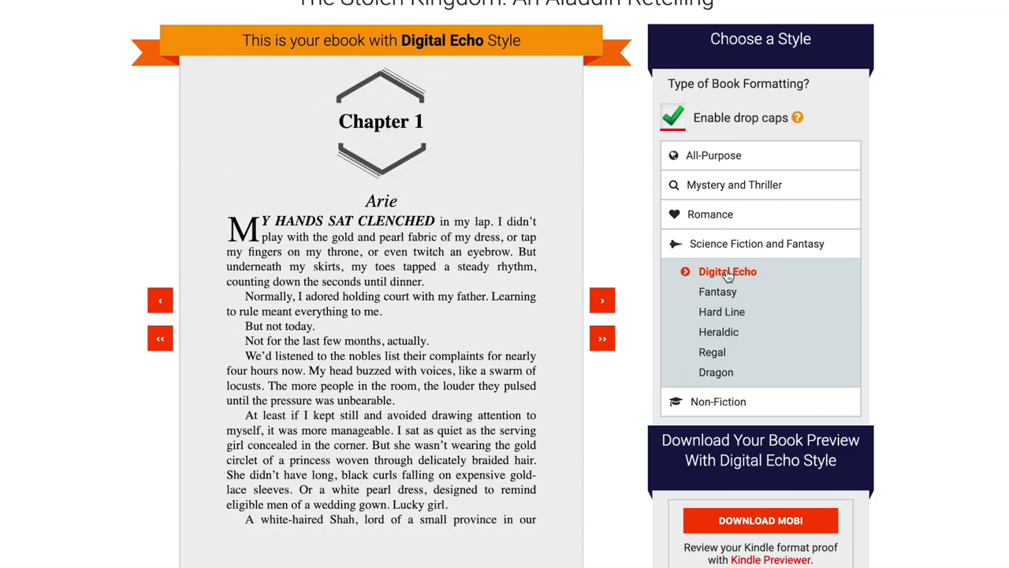
Try the Romance styles Midnight Oil, Subtle Hearts and Sweet Bow on the Chapter 1 page
left_click(741, 246)
left_click(727, 218)
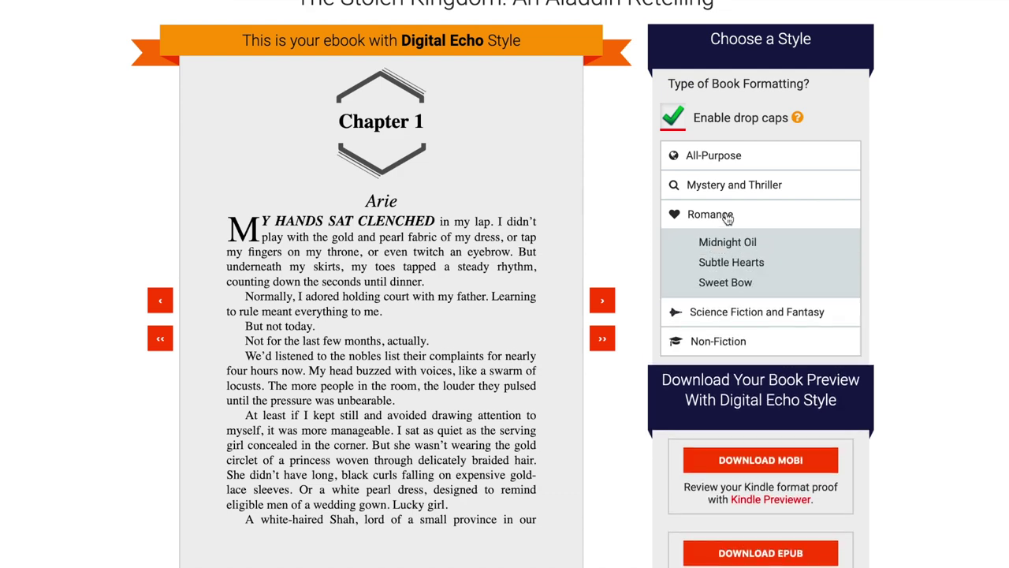
left_click(731, 246)
left_click(730, 266)
left_click(727, 284)
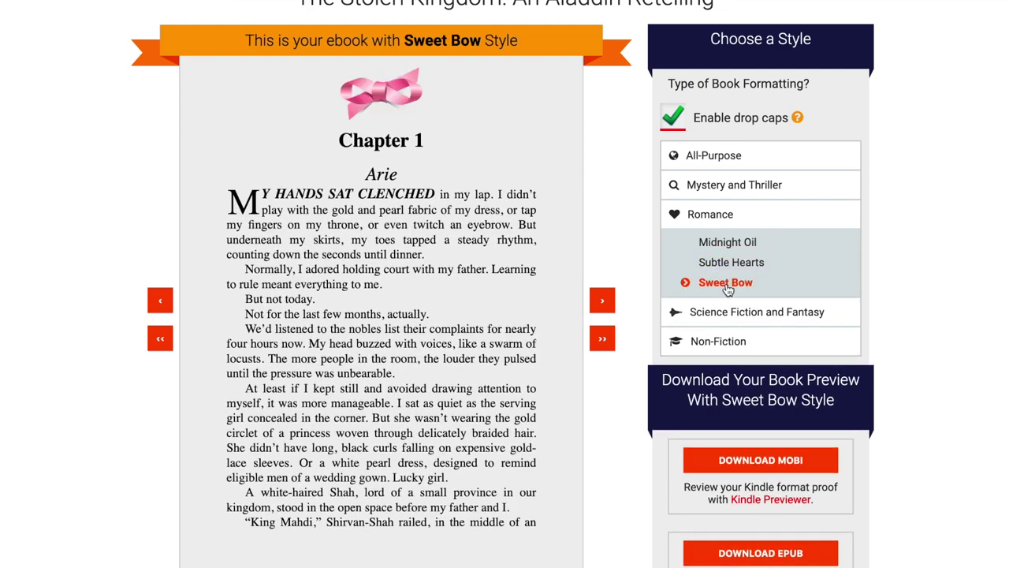
Try the Mystery and Thriller styles A Clue, Classy Mystery, Nevermore and Grime on the Chapter 1 page
left_click(734, 189)
left_click(714, 213)
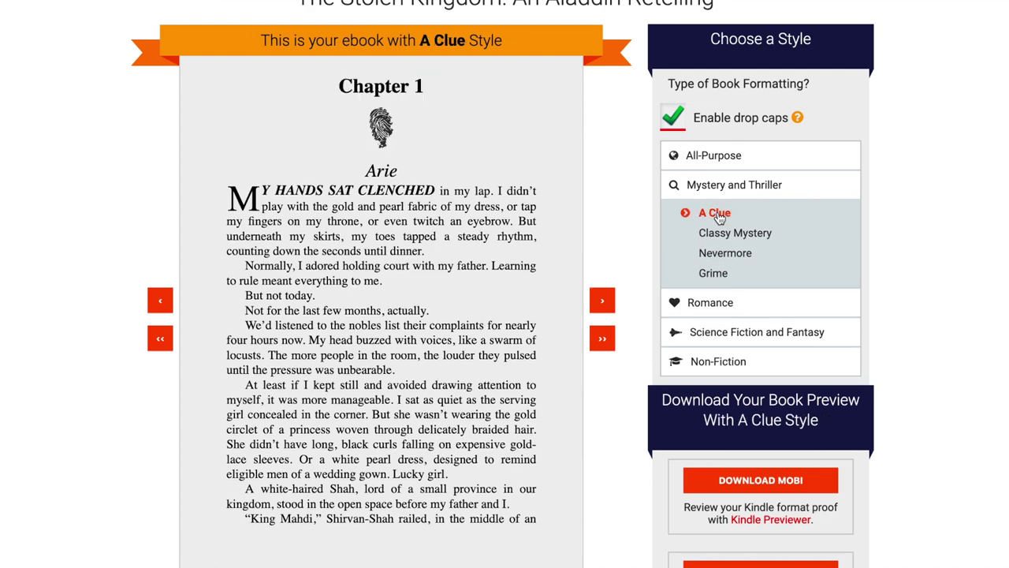
left_click(722, 234)
left_click(722, 255)
left_click(721, 236)
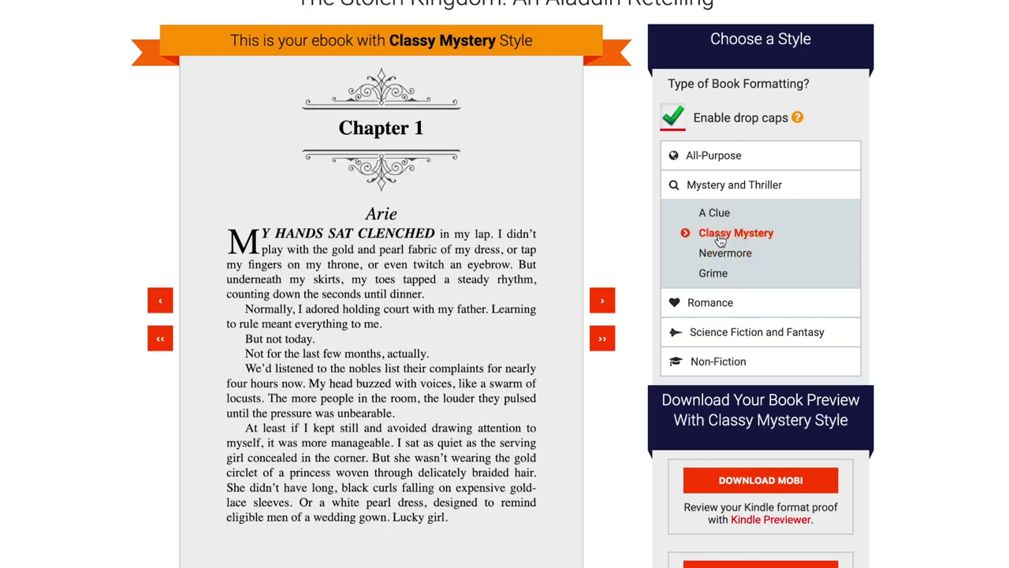
left_click(724, 273)
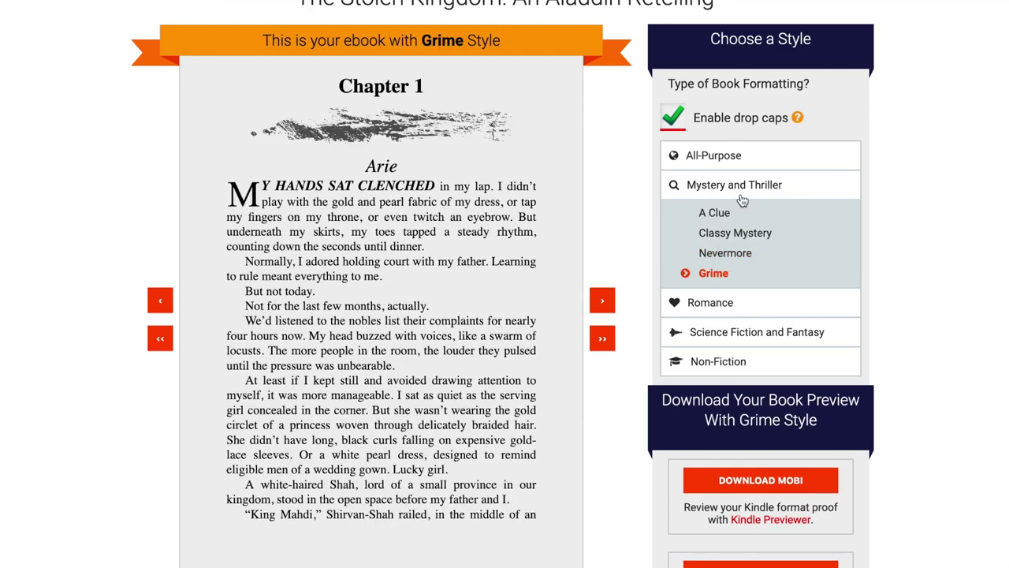
Try the All-Purpose styles D2D Simple, Modern Watercolor, Corner Decoration, Deco, Maraschino and Minimal on the Chapter 1 page
left_click(734, 167)
left_click(733, 186)
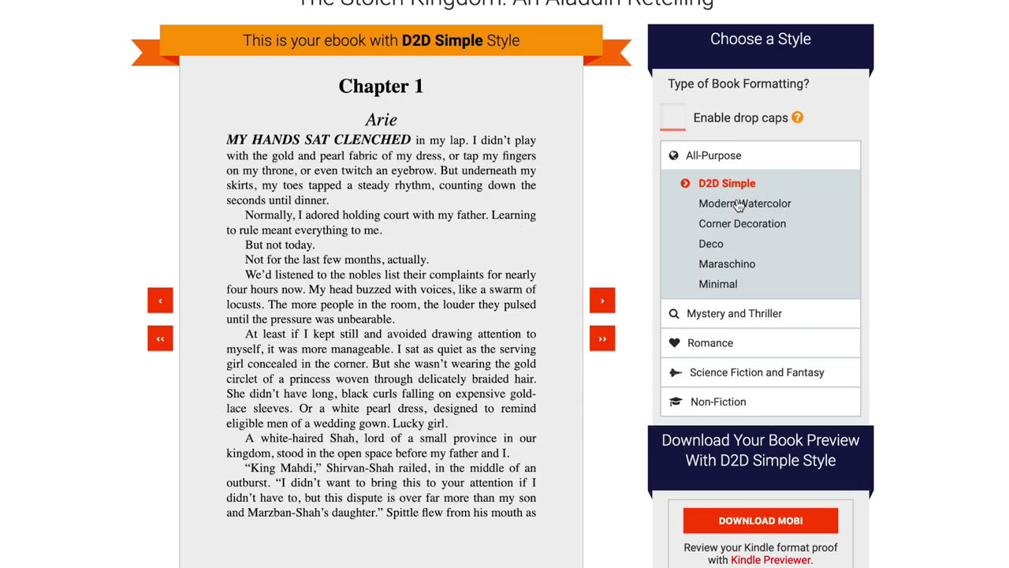
left_click(744, 204)
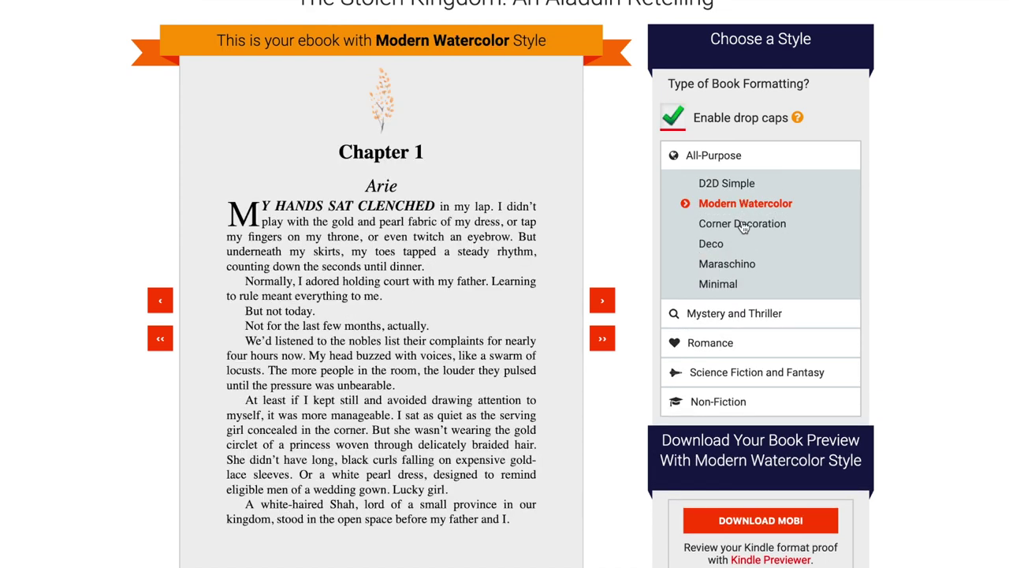
left_click(743, 225)
left_click(718, 249)
left_click(726, 270)
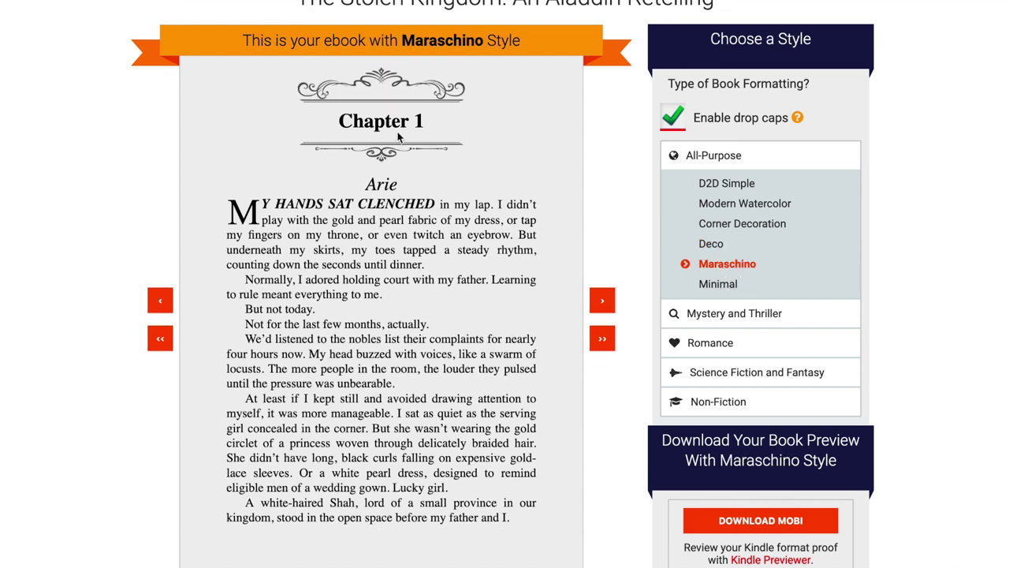
left_click(731, 289)
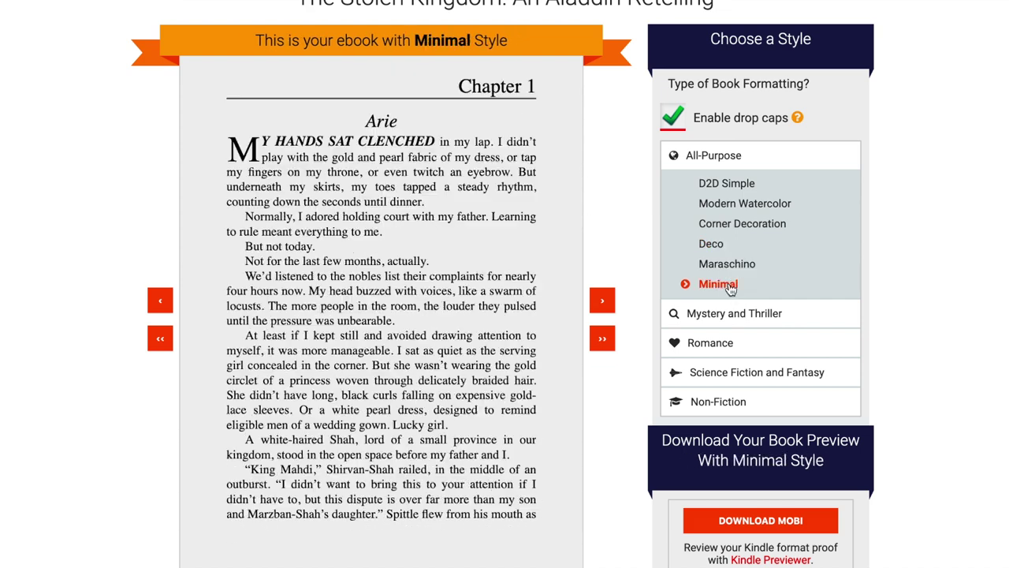
Compare the Non-Fiction styles D2D Block and Textbook with the Fantasy style on the Chapter 1 page
left_click(718, 401)
left_click(730, 257)
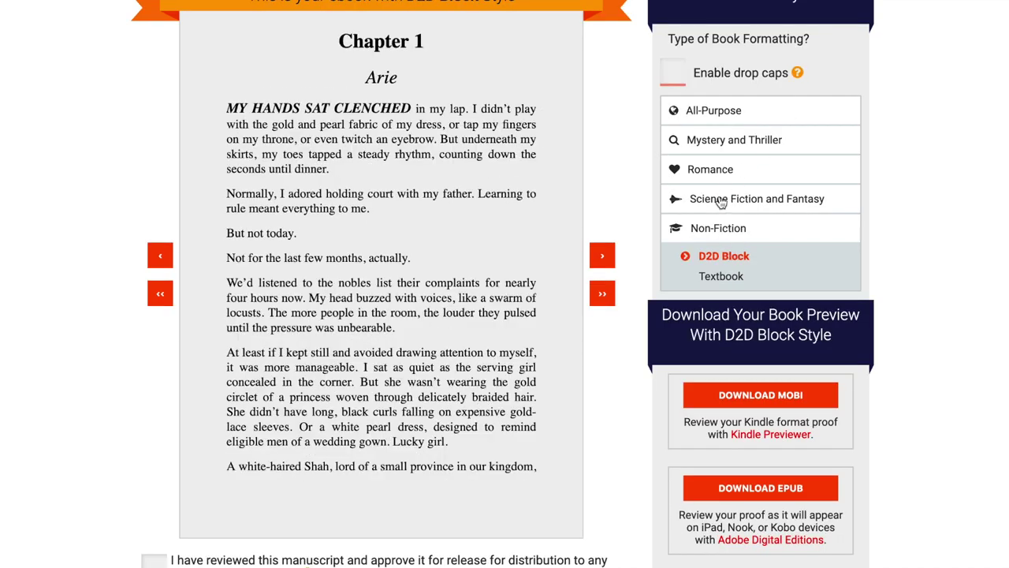
left_click(694, 198)
left_click(714, 247)
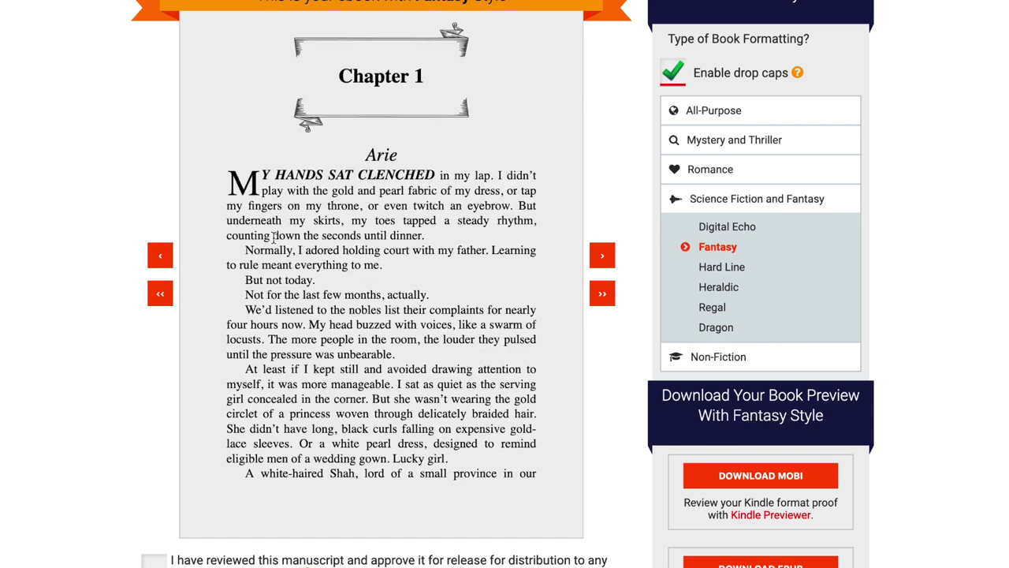
left_click(714, 356)
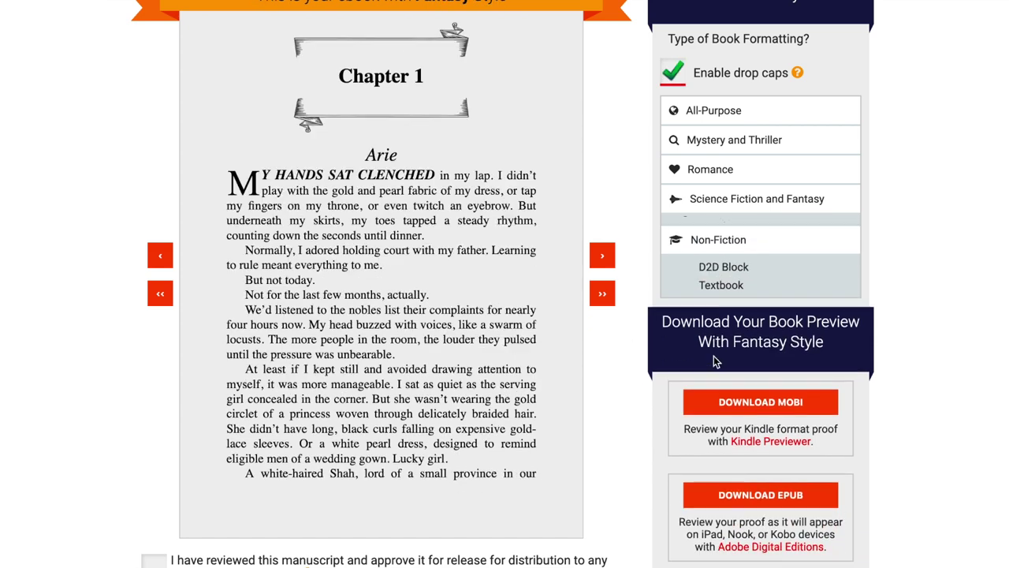
left_click(710, 258)
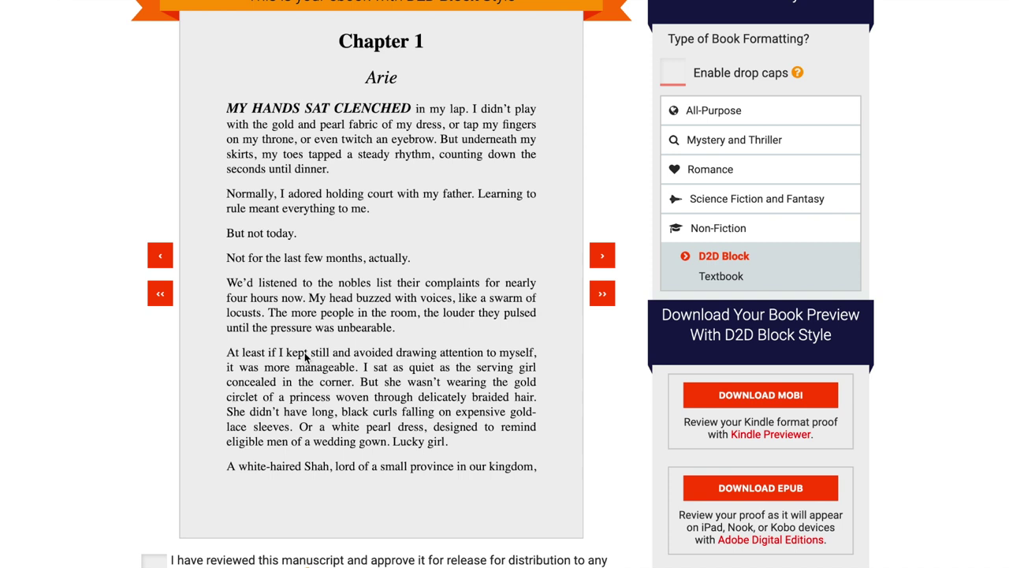
left_click(721, 277)
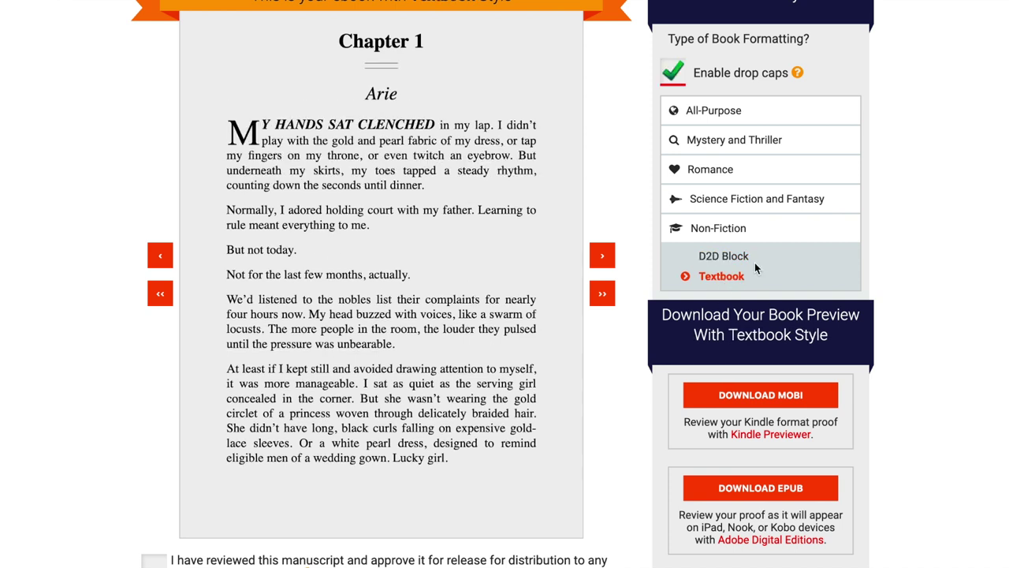
Apply the Fantasy style from the Science Fiction and Fantasy group to the ebook
left_click(727, 202)
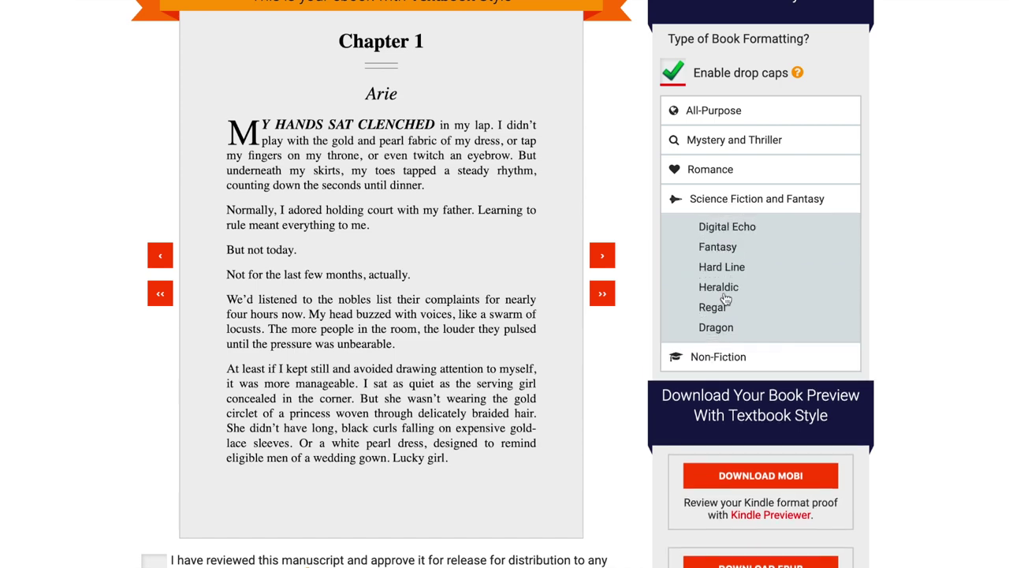
left_click(722, 249)
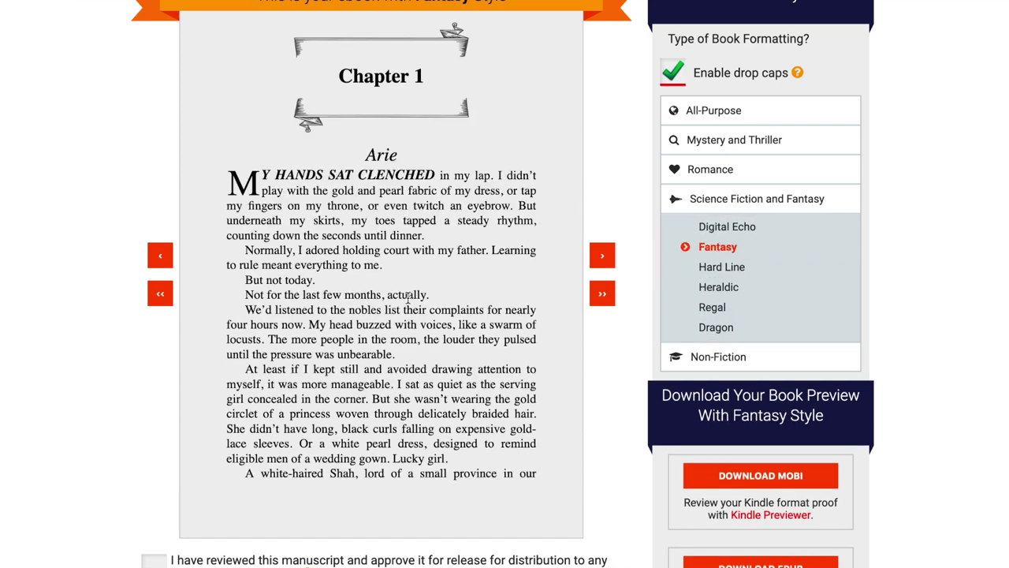
scroll(408, 298, "up", 3)
scroll(471, 295, "down", 2)
scroll(676, 288, "up", 2)
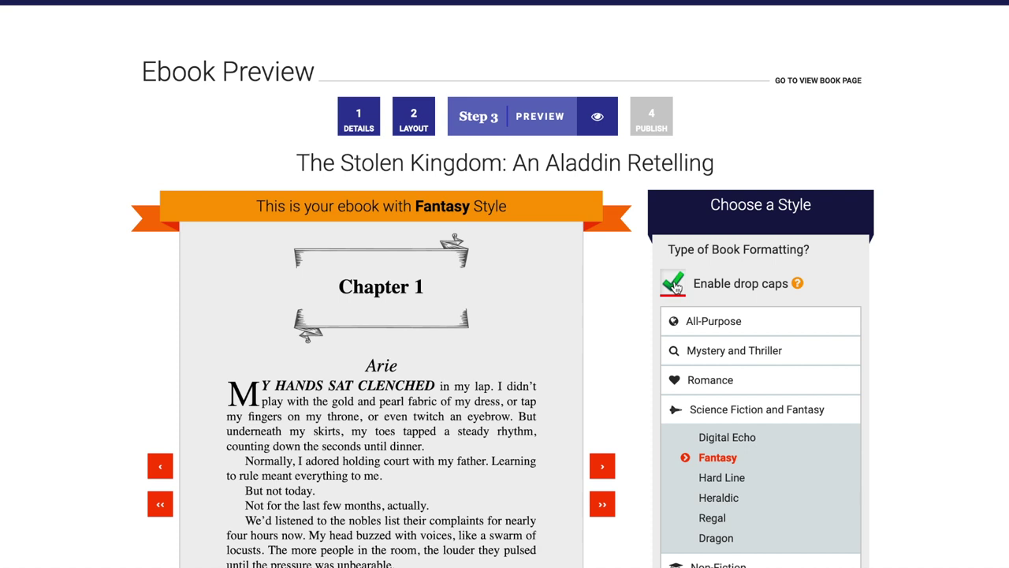
Toggle drop caps off and back on to compare the opening paragraphs of Chapter 1 and Chapter 2
left_click(674, 284)
left_click(674, 284)
left_click(674, 284)
left_click(674, 284)
left_click(603, 511)
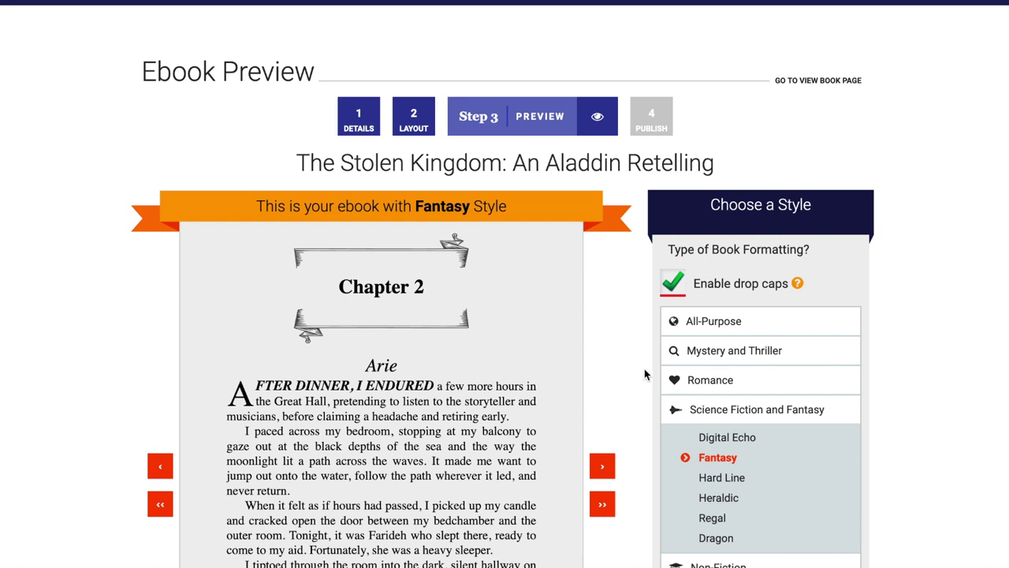
left_click(673, 285)
left_click(672, 287)
Go back through the preview to Chapter 1 and examine the ornament at its scene break
left_click(604, 507)
left_click(162, 505)
left_click(161, 505)
scroll(382, 326, "down", 5)
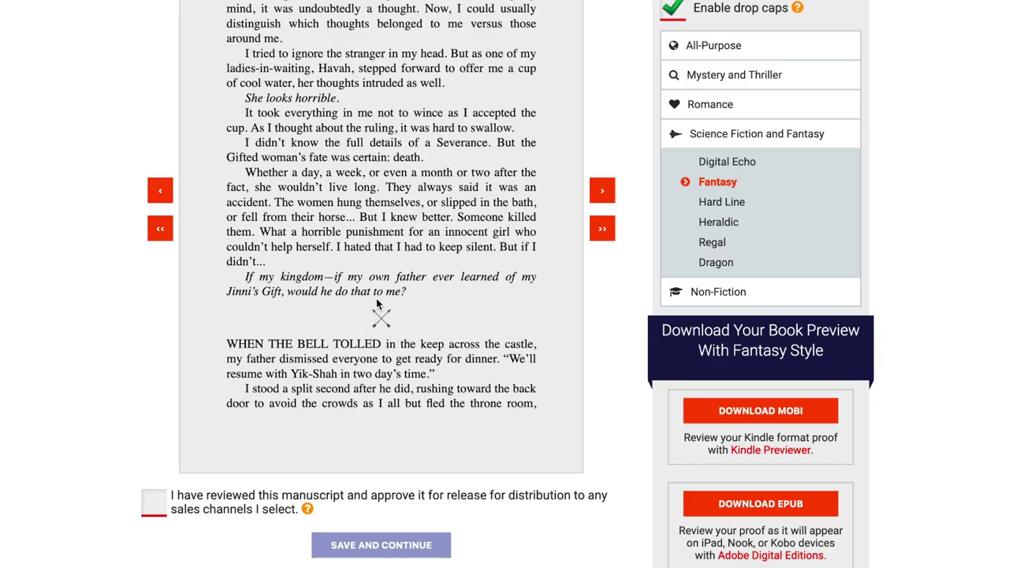
scroll(585, 265, "up", 1)
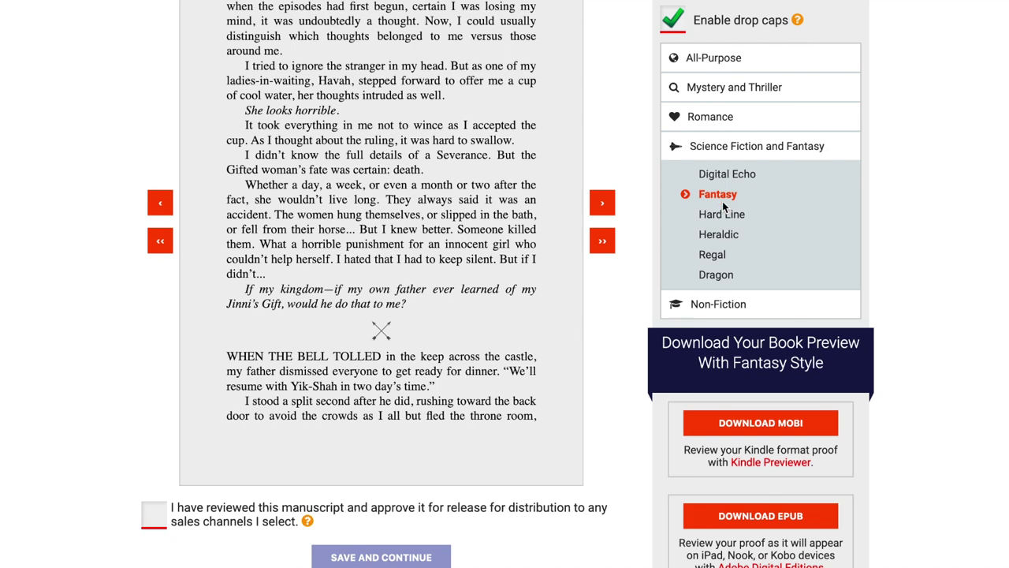
Compare the scene break ornament in other styles, including Heraldic, Regal, Digital Echo and a Romance style
left_click(716, 274)
left_click(718, 313)
left_click(716, 336)
left_click(725, 256)
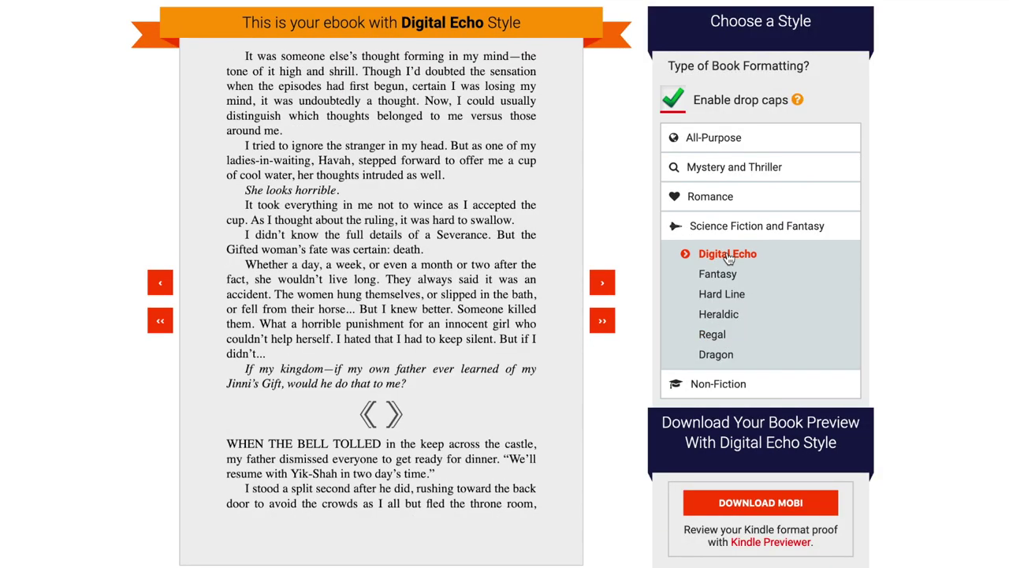
left_click(753, 197)
left_click(731, 247)
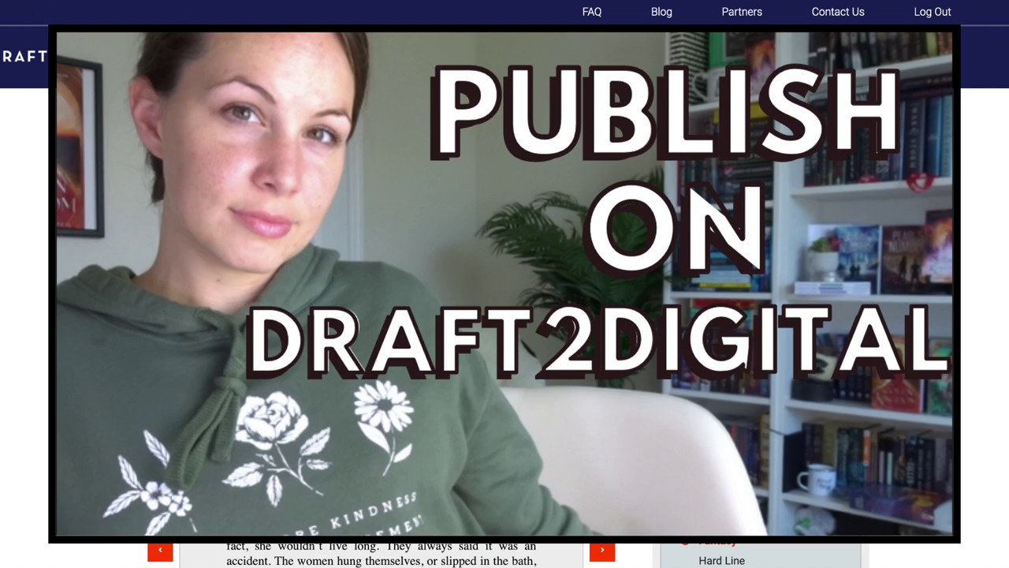
Look over the MOBI, EPUB and PDF preview downloads, and view the book's map page and Chapter 1 opening in Fantasy style
scroll(766, 435, "down", 8)
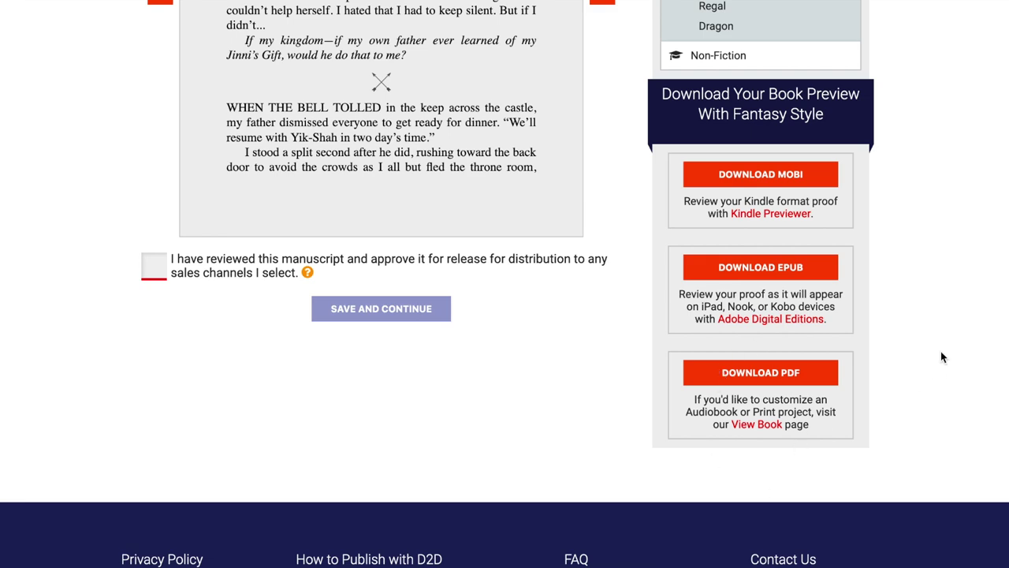
scroll(941, 358, "up", 5)
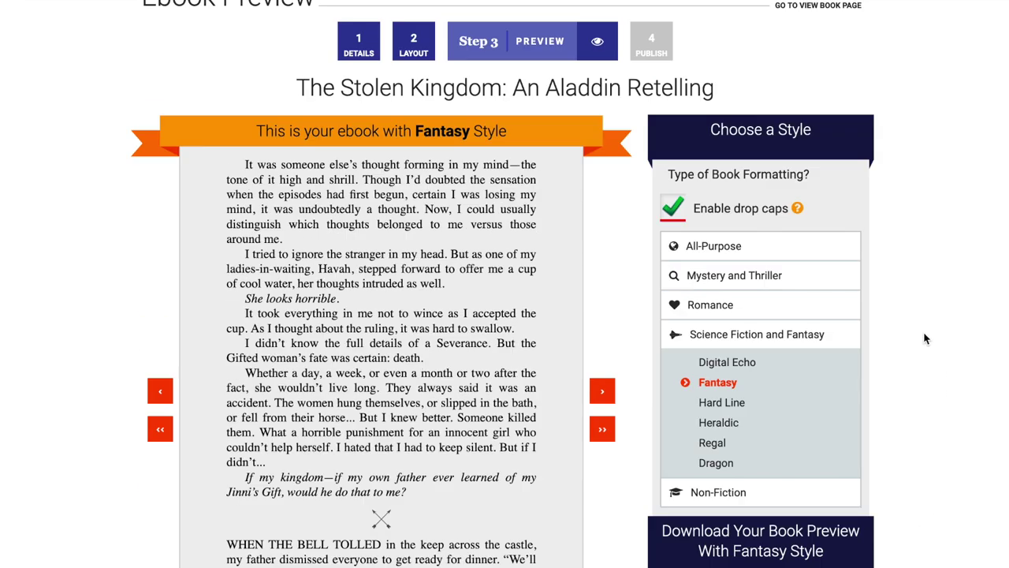
left_click(160, 392)
left_click(161, 429)
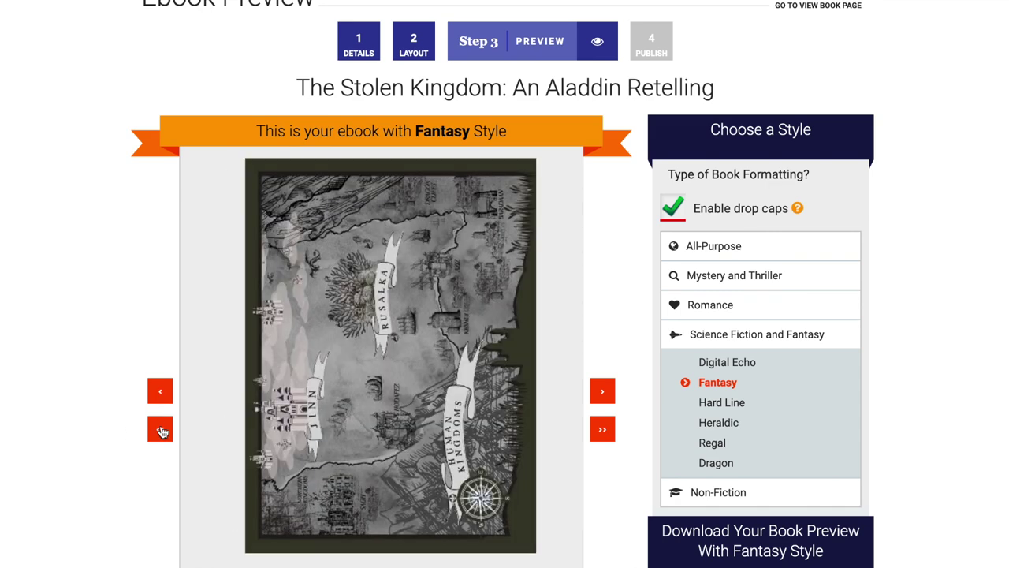
left_click(602, 392)
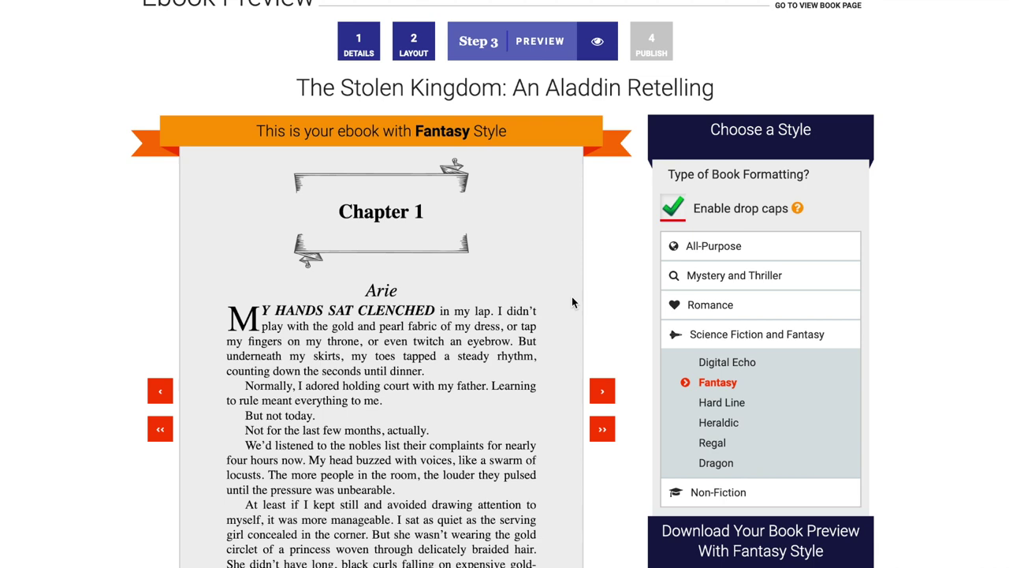
Switch to YouTube and look through the videos in the FORMATTING A NOVEL FROM SCRATCH playlist
scroll(572, 297, "up", 2)
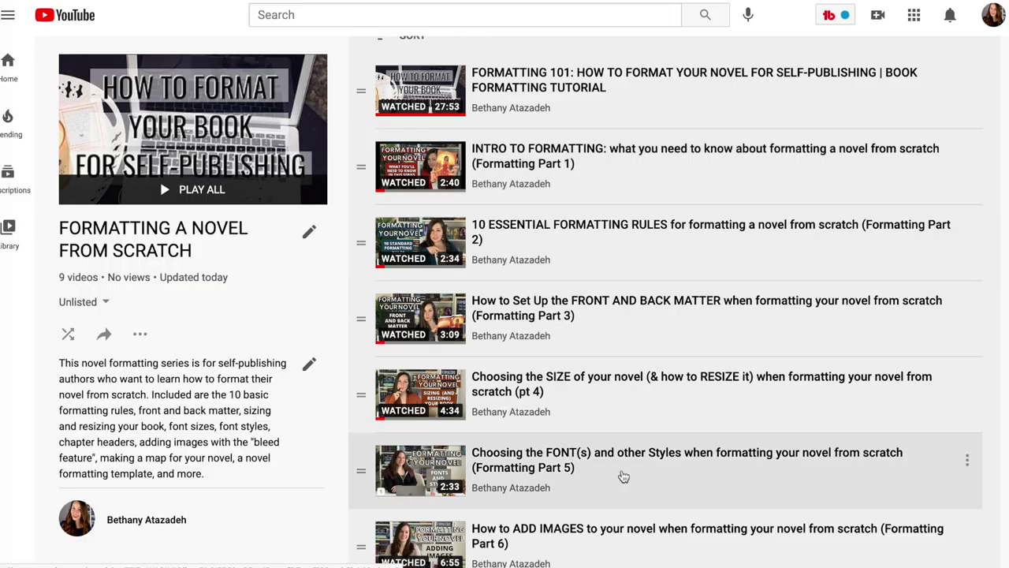
scroll(631, 513, "down", 1)
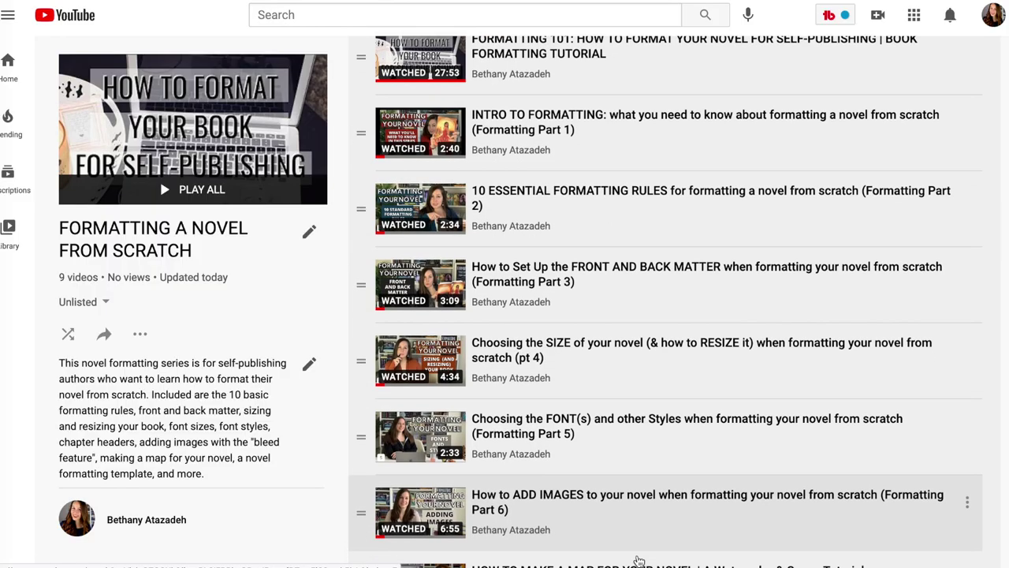